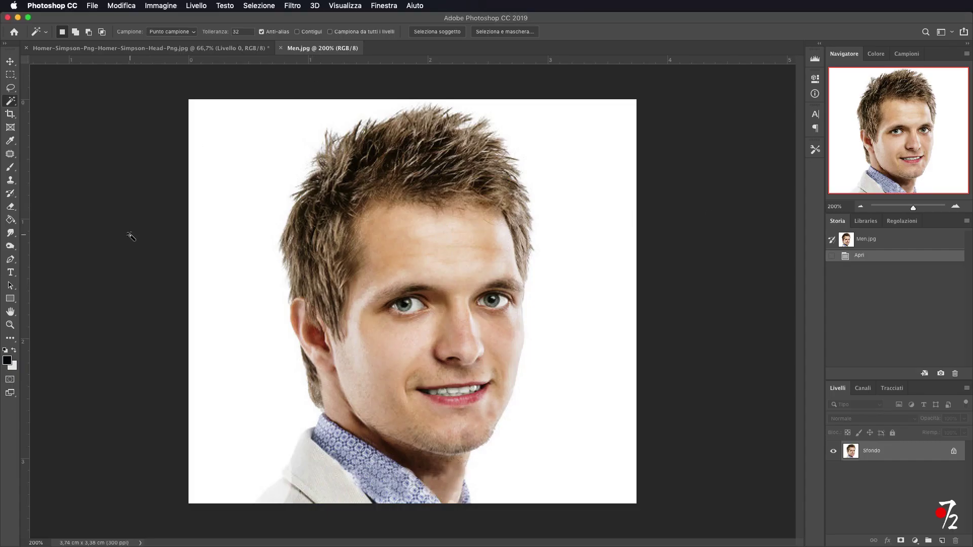
- Bring up the Homer-Simpson-Png document with its line drawing on a transparent background
{"action": "left_click", "coordinate": [130, 47]}
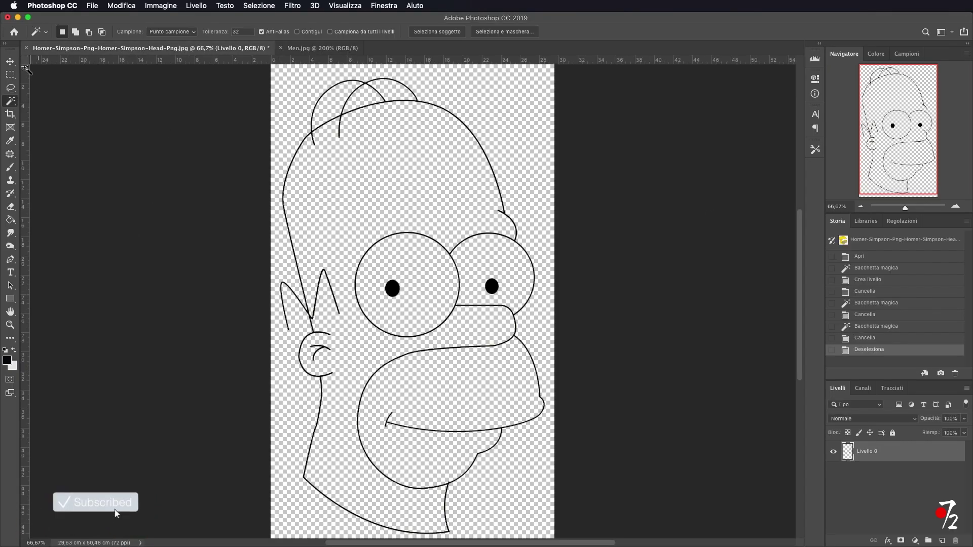
- Copy the Homer outline into Men.jpg and start scaling it over the man's face
{"action": "left_click", "coordinate": [10, 61]}
{"action": "left_click_drag", "start_coordinate": [328, 122], "coordinate": [423, 287]}
{"action": "key", "text": "ctrl+t"}
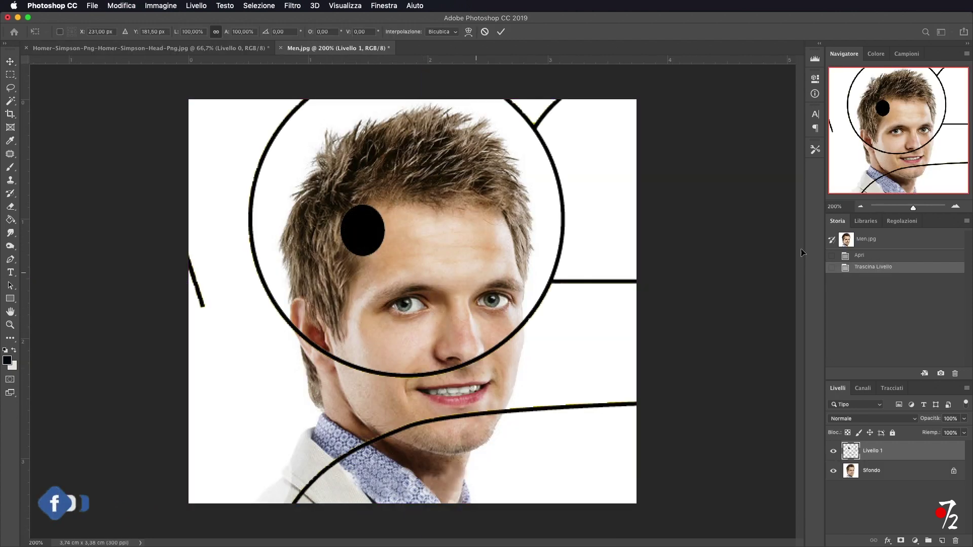
{"action": "left_click", "coordinate": [860, 207]}
{"action": "left_click", "coordinate": [861, 207]}
{"action": "mouse_move", "coordinate": [555, 75]}
{"action": "left_mouse_down"}
{"action": "mouse_move", "coordinate": [349, 427]}
{"action": "mouse_move", "coordinate": [428, 272]}
{"action": "left_mouse_up"}
{"action": "left_click", "coordinate": [955, 206]}
{"action": "left_click_drag", "start_coordinate": [489, 172], "coordinate": [627, 98]}
{"action": "left_click_drag", "start_coordinate": [339, 426], "coordinate": [304, 473]}
{"action": "left_click_drag", "start_coordinate": [403, 425], "coordinate": [392, 415]}
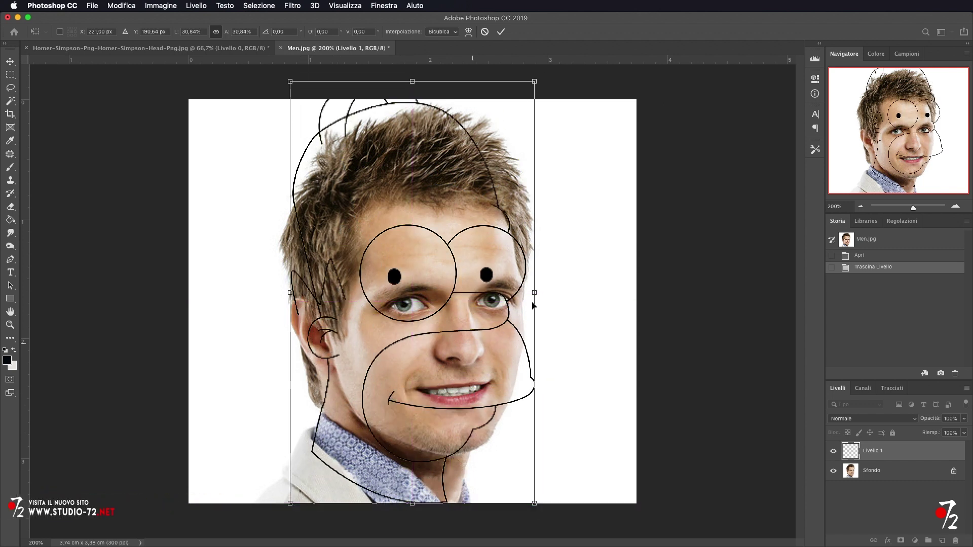
- Fine-tune the Homer outline's size and position to centre it on the face, then commit
{"action": "left_click_drag", "start_coordinate": [534, 293], "coordinate": [551, 293]}
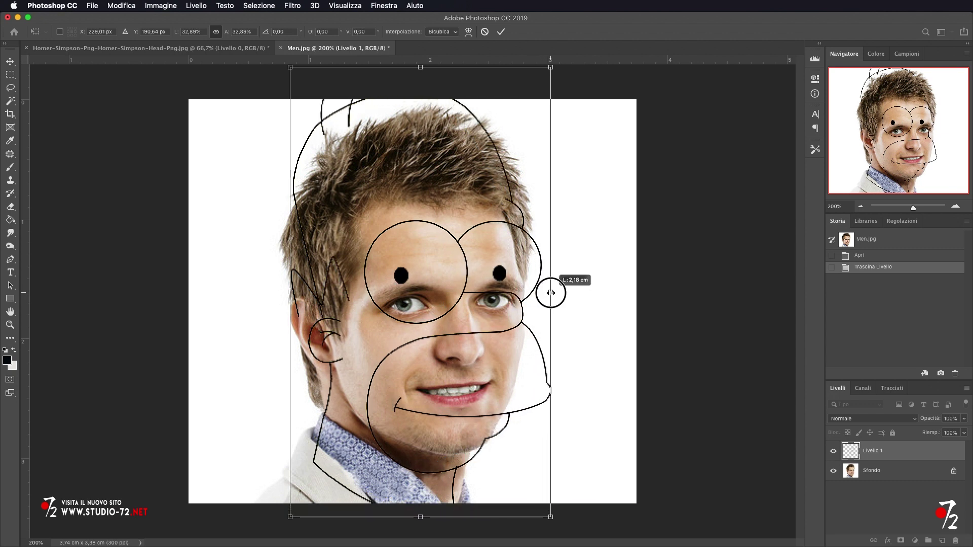
{"action": "left_click_drag", "start_coordinate": [468, 323], "coordinate": [466, 318]}
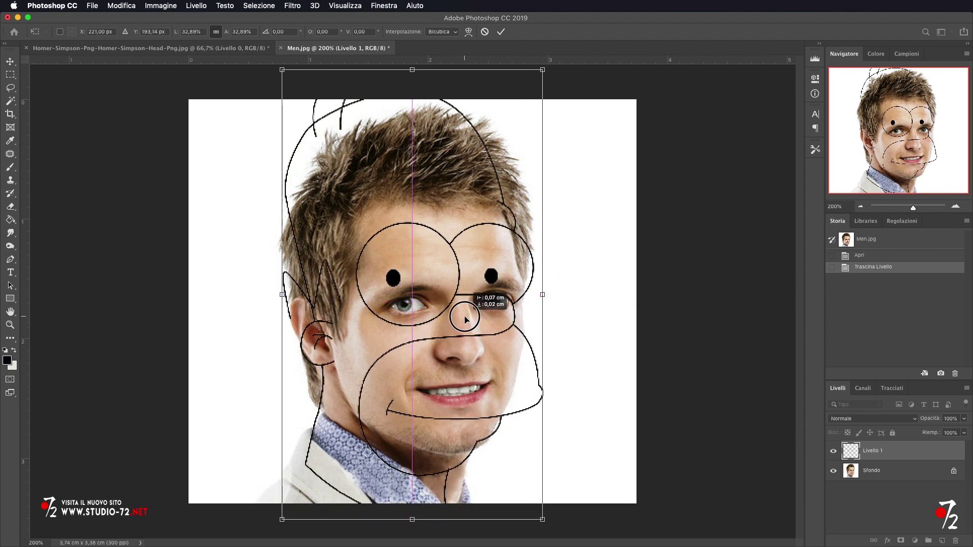
{"action": "left_click_drag", "start_coordinate": [542, 69], "coordinate": [524, 100]}
{"action": "left_click_drag", "start_coordinate": [446, 199], "coordinate": [455, 194]}
{"action": "left_click_drag", "start_coordinate": [532, 93], "coordinate": [540, 79]}
{"action": "left_click_drag", "start_coordinate": [462, 186], "coordinate": [461, 187]}
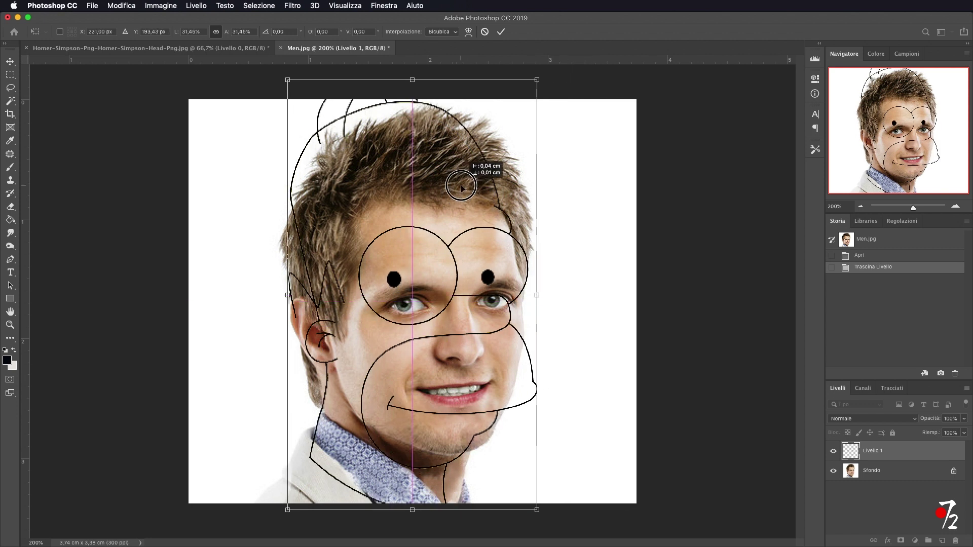
{"action": "left_click", "coordinate": [500, 31]}
- Crop the canvas taller, adding extra strips above and below the photo
{"action": "key", "text": "c"}
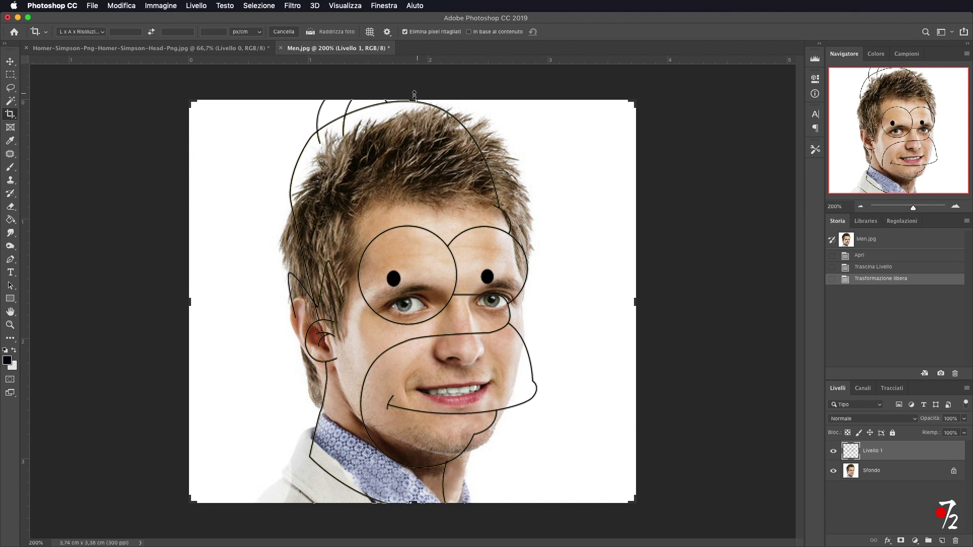
{"action": "left_click_drag", "start_coordinate": [414, 95], "coordinate": [413, 81]}
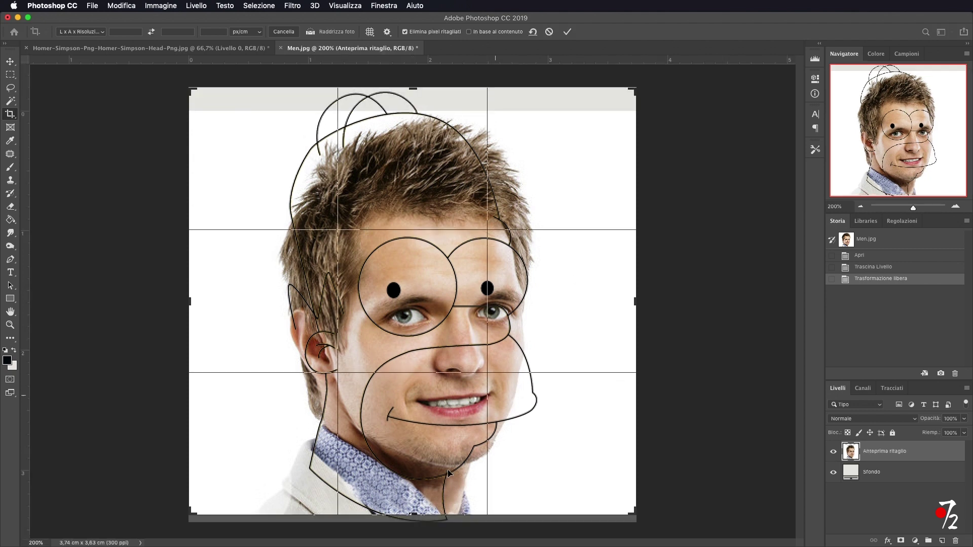
{"action": "left_click_drag", "start_coordinate": [410, 512], "coordinate": [410, 522]}
{"action": "left_click", "coordinate": [567, 31]}
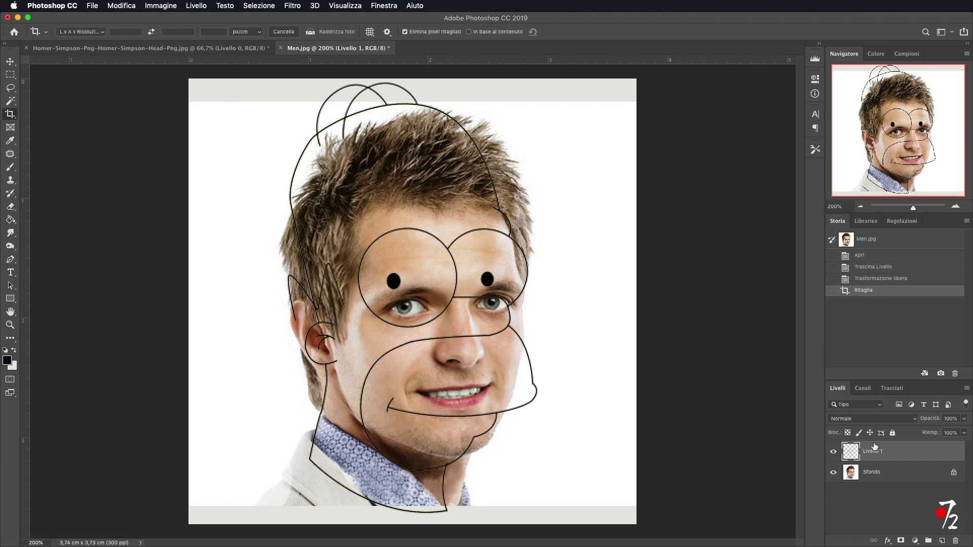
- Open Filtro > Fluidifica (Liquify) on the Sfondo photo layer
{"action": "left_click", "coordinate": [902, 473]}
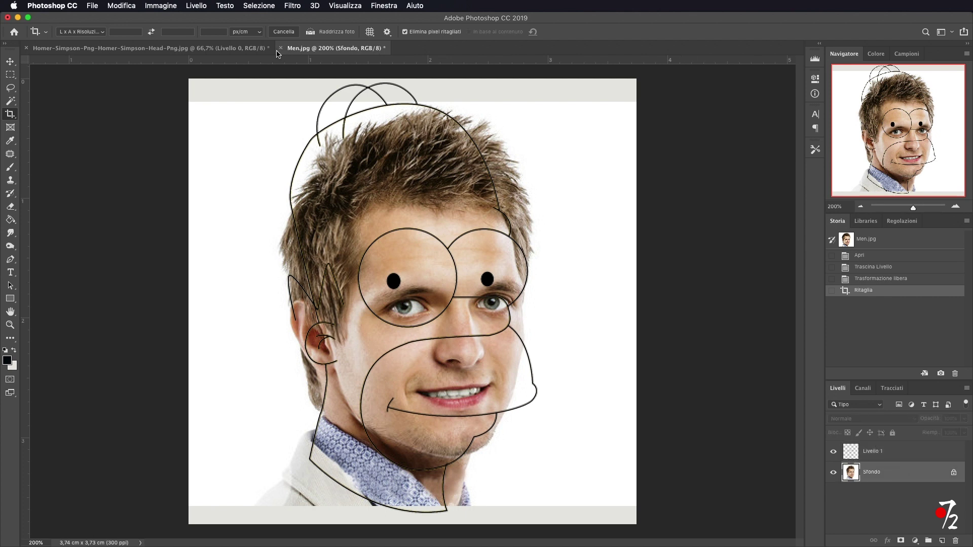
{"action": "left_click", "coordinate": [292, 6]}
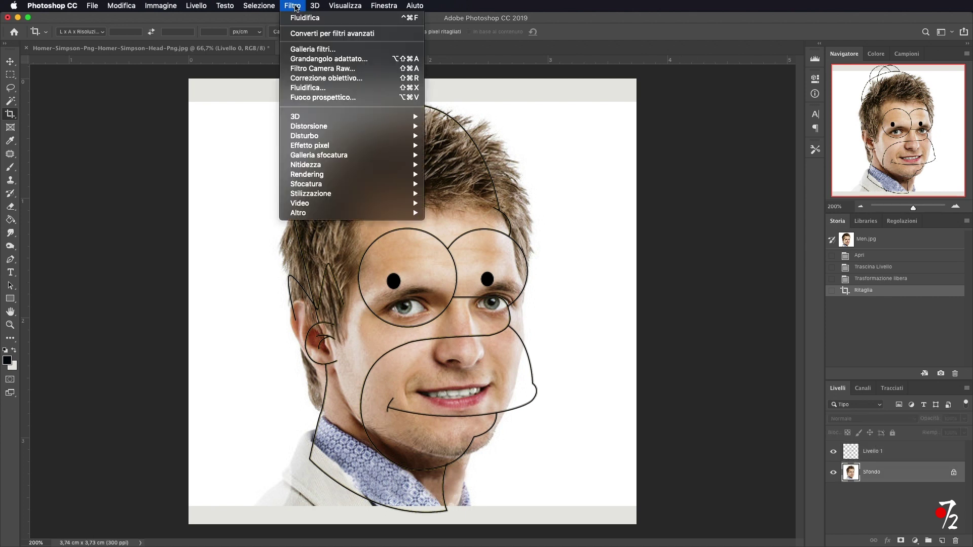
{"action": "left_click", "coordinate": [317, 90]}
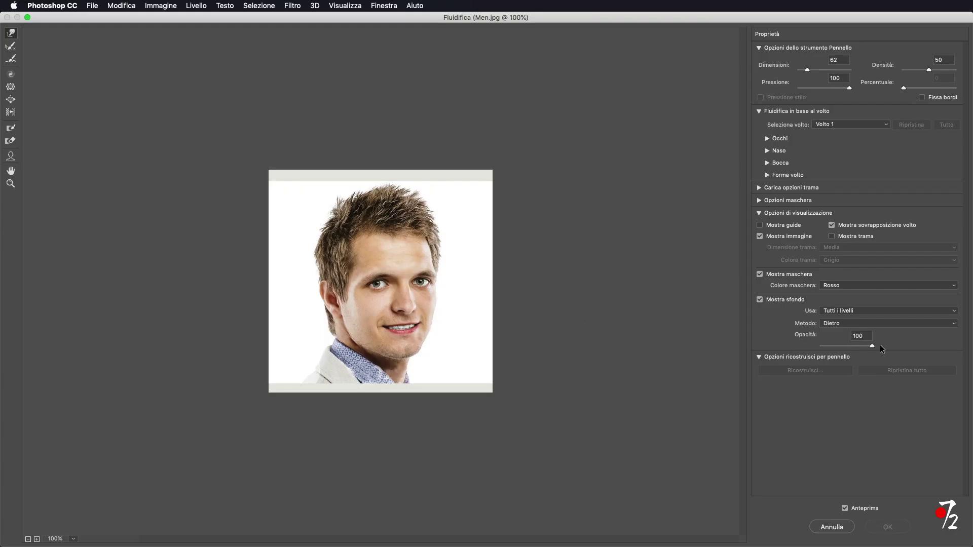
- Show the backdrop in Primo piano mode using Livello 1, zoomed to 200%
{"action": "left_click", "coordinate": [846, 323]}
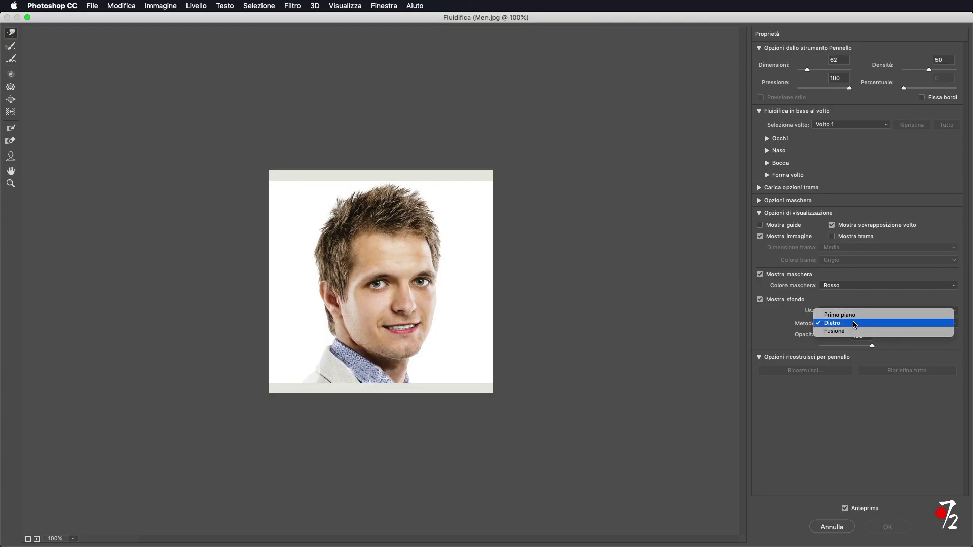
{"action": "left_click", "coordinate": [854, 313]}
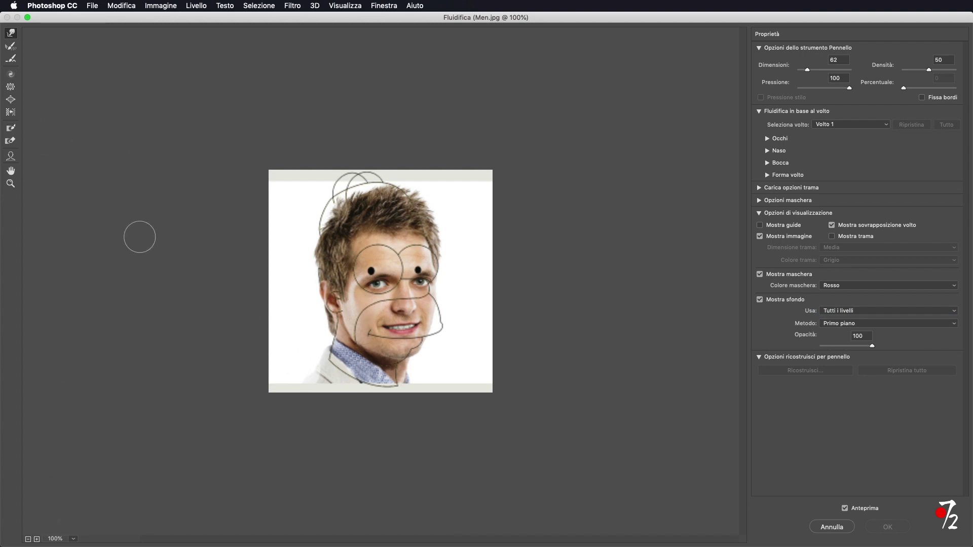
{"action": "left_click", "coordinate": [352, 281]}
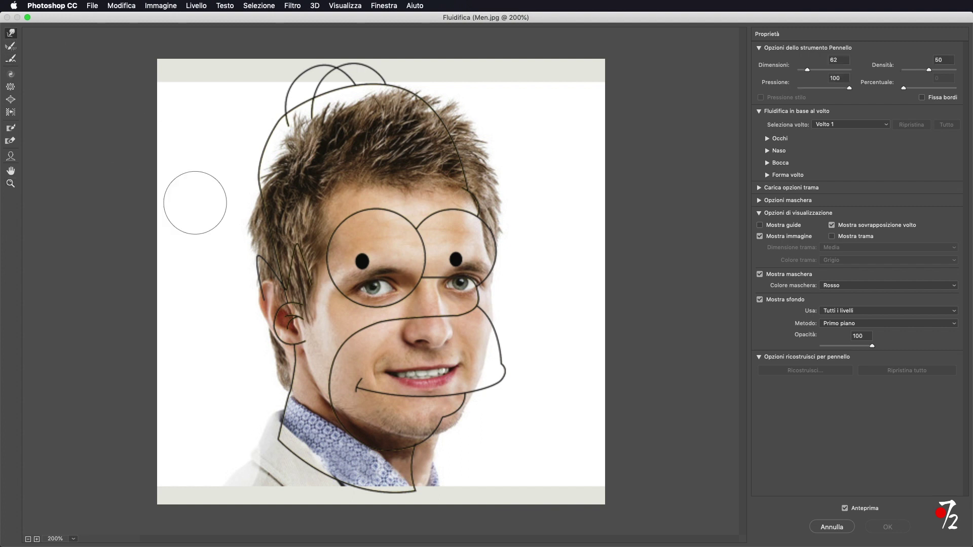
{"action": "left_click_drag", "start_coordinate": [279, 321], "coordinate": [304, 324]}
{"action": "left_click", "coordinate": [865, 314]}
{"action": "left_click", "coordinate": [861, 319]}
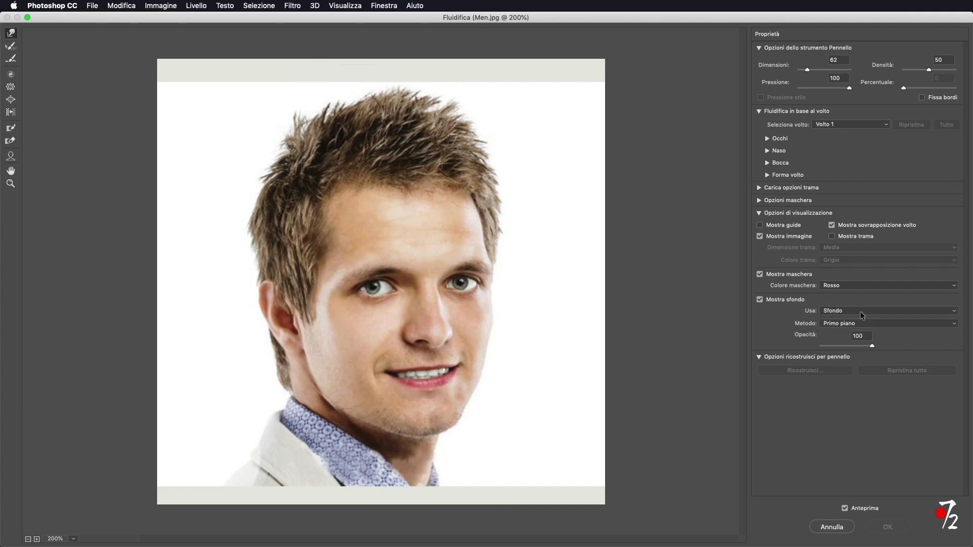
{"action": "left_click", "coordinate": [861, 319]}
- Warp the ear, chin, jaw and nose toward the outline, then freeze-mask the left eye
{"action": "mouse_move", "coordinate": [257, 327]}
{"action": "left_mouse_down"}
{"action": "mouse_move", "coordinate": [272, 300]}
{"action": "mouse_move", "coordinate": [295, 352]}
{"action": "mouse_move", "coordinate": [308, 312]}
{"action": "mouse_move", "coordinate": [276, 318]}
{"action": "left_mouse_up"}
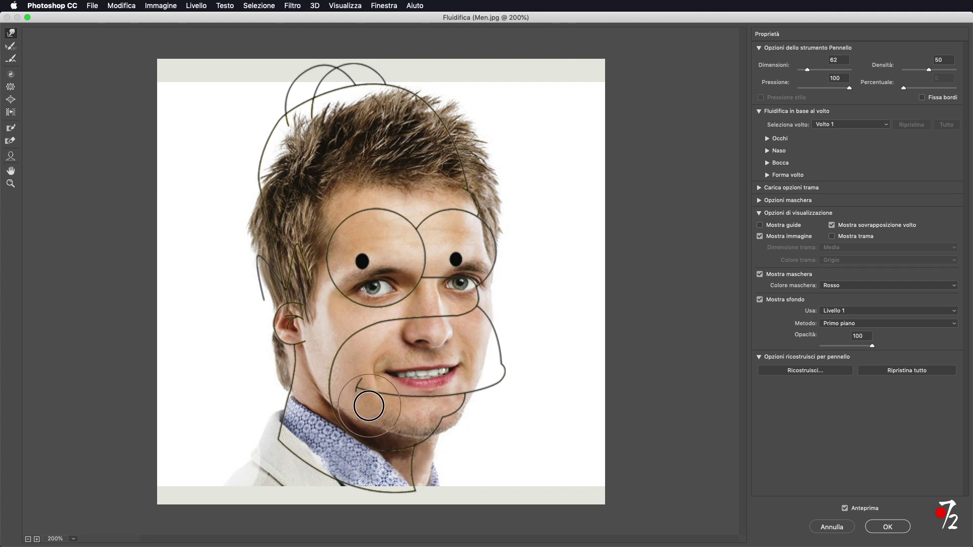
{"action": "left_click_drag", "start_coordinate": [413, 427], "coordinate": [343, 416]}
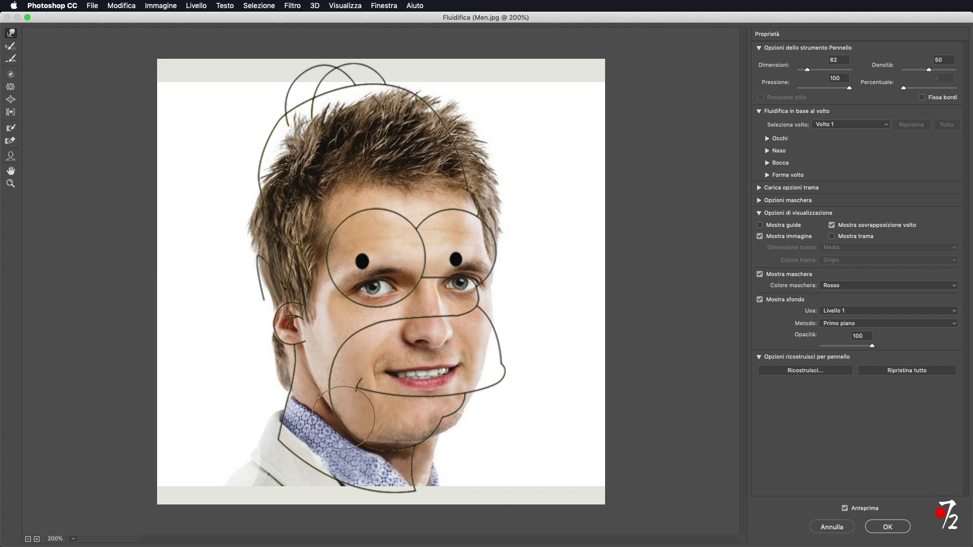
{"action": "left_click_drag", "start_coordinate": [448, 413], "coordinate": [442, 415]}
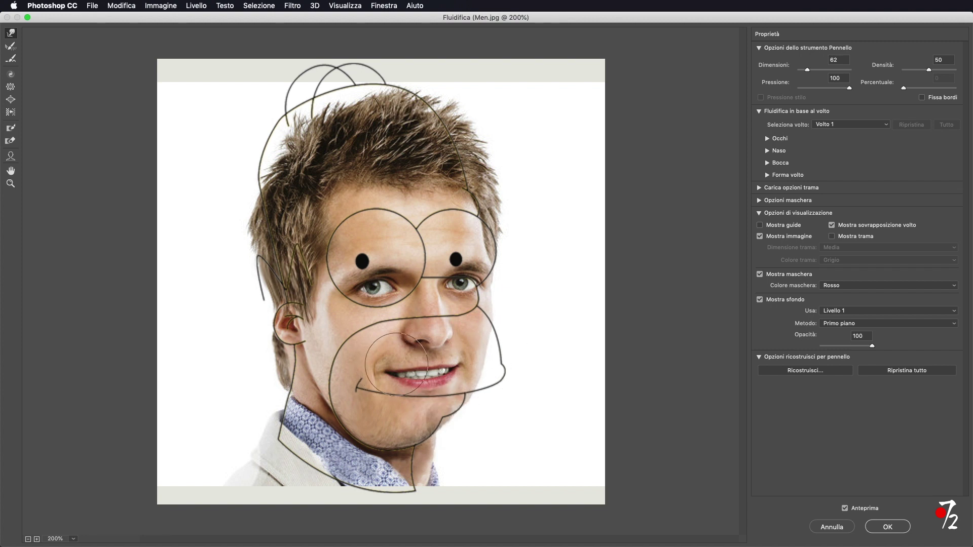
{"action": "mouse_move", "coordinate": [431, 338]}
{"action": "left_mouse_down"}
{"action": "mouse_move", "coordinate": [410, 334]}
{"action": "mouse_move", "coordinate": [426, 293]}
{"action": "mouse_move", "coordinate": [446, 326]}
{"action": "mouse_move", "coordinate": [423, 337]}
{"action": "mouse_move", "coordinate": [403, 327]}
{"action": "mouse_move", "coordinate": [447, 326]}
{"action": "left_mouse_up"}
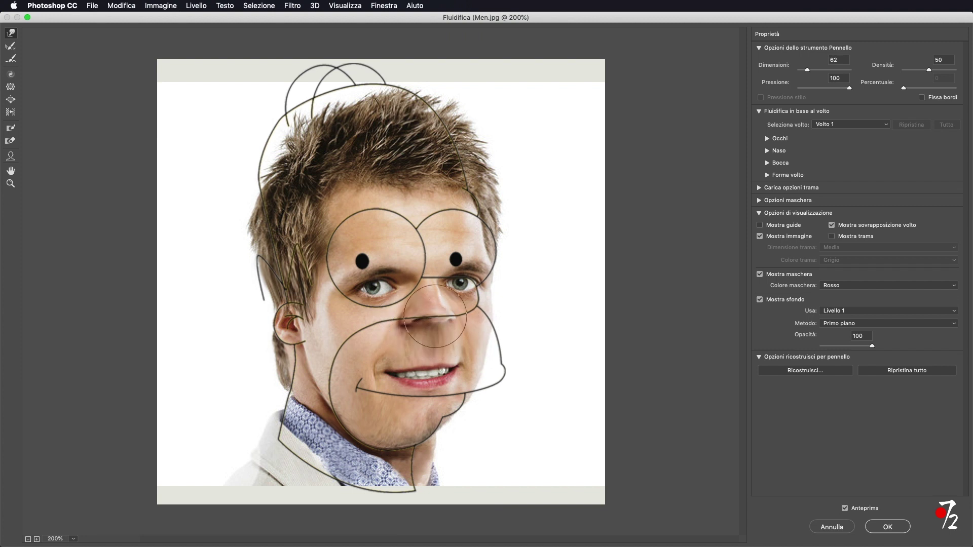
{"action": "mouse_move", "coordinate": [375, 263]}
{"action": "left_mouse_down"}
{"action": "mouse_move", "coordinate": [363, 265]}
{"action": "mouse_move", "coordinate": [385, 281]}
{"action": "mouse_move", "coordinate": [340, 253]}
{"action": "mouse_move", "coordinate": [375, 223]}
{"action": "mouse_move", "coordinate": [356, 251]}
{"action": "mouse_move", "coordinate": [387, 286]}
{"action": "mouse_move", "coordinate": [402, 275]}
{"action": "left_mouse_up"}
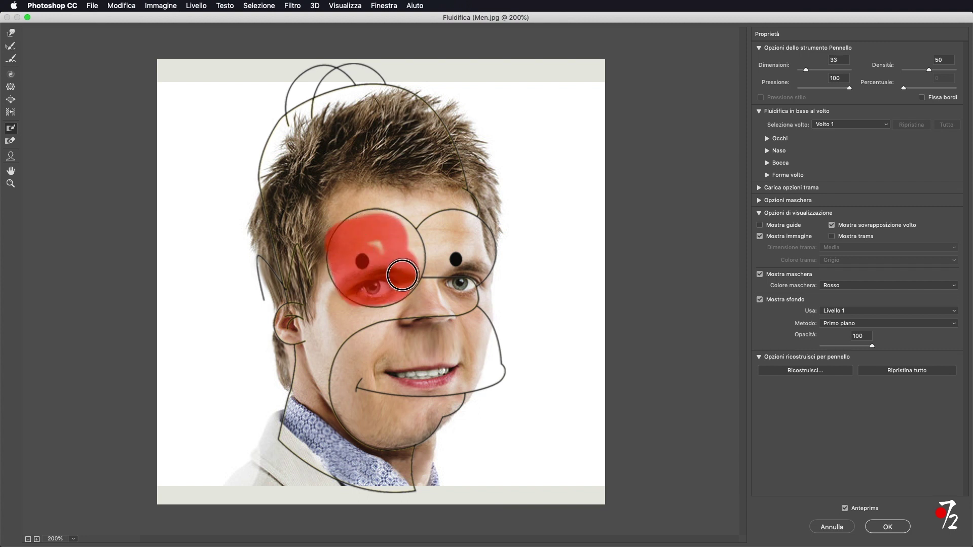
- Freeze-mask the right eye, then warp nose, mouth corners and chin into Homer's muzzle
{"action": "mouse_move", "coordinate": [462, 256]}
{"action": "left_mouse_down"}
{"action": "mouse_move", "coordinate": [476, 276]}
{"action": "mouse_move", "coordinate": [457, 261]}
{"action": "left_mouse_up"}
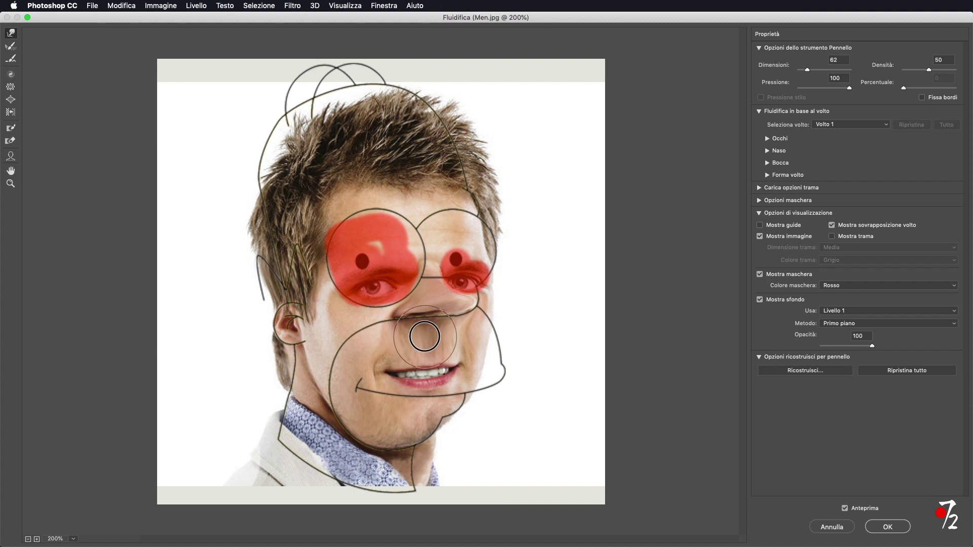
{"action": "left_click_drag", "start_coordinate": [438, 334], "coordinate": [474, 336]}
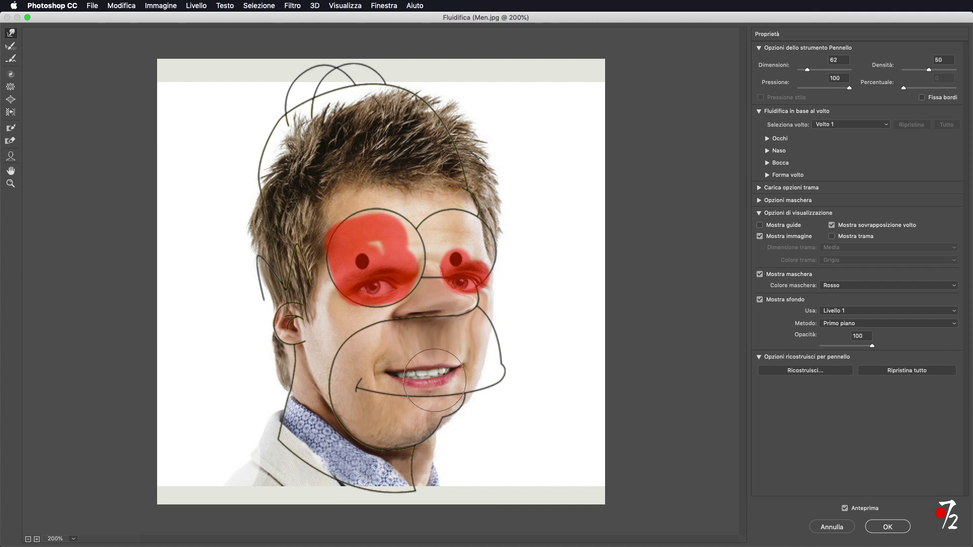
{"action": "left_click_drag", "start_coordinate": [380, 375], "coordinate": [361, 388]}
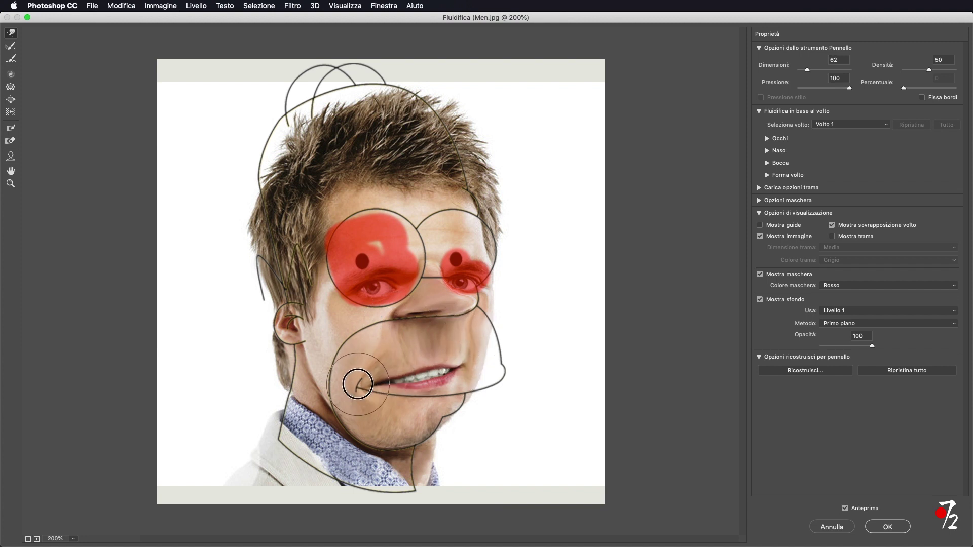
{"action": "mouse_move", "coordinate": [455, 368]}
{"action": "left_mouse_down"}
{"action": "mouse_move", "coordinate": [424, 374]}
{"action": "mouse_move", "coordinate": [494, 342]}
{"action": "mouse_move", "coordinate": [475, 386]}
{"action": "mouse_move", "coordinate": [379, 390]}
{"action": "mouse_move", "coordinate": [473, 391]}
{"action": "mouse_move", "coordinate": [501, 375]}
{"action": "left_mouse_up"}
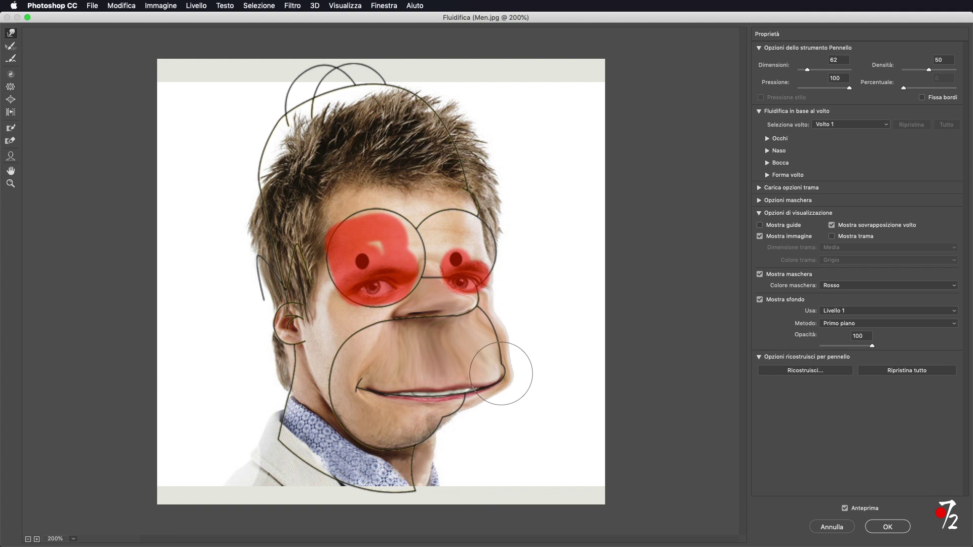
{"action": "left_click_drag", "start_coordinate": [380, 390], "coordinate": [364, 377]}
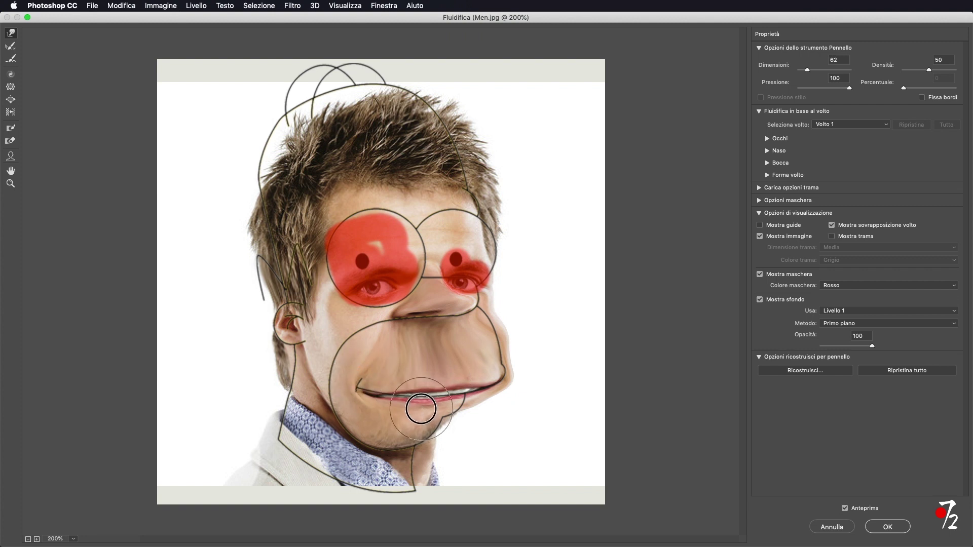
{"action": "left_click_drag", "start_coordinate": [426, 423], "coordinate": [437, 424]}
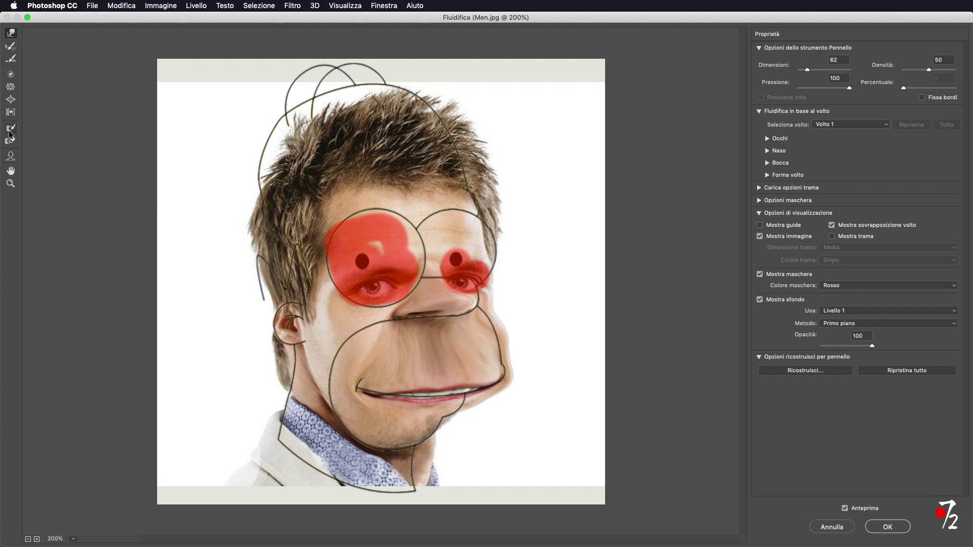
- Thaw both eye masks, then at brush size 110 lift the eyes toward the pupils
{"action": "left_click_drag", "start_coordinate": [405, 283], "coordinate": [469, 264]}
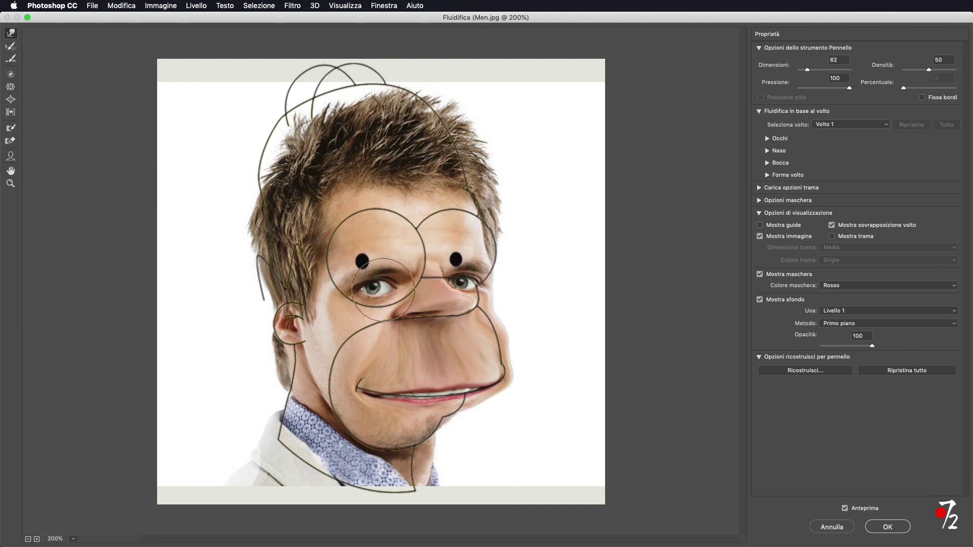
{"action": "mouse_move", "coordinate": [380, 289]}
{"action": "left_mouse_down"}
{"action": "mouse_move", "coordinate": [400, 289]}
{"action": "mouse_move", "coordinate": [371, 275]}
{"action": "left_mouse_up"}
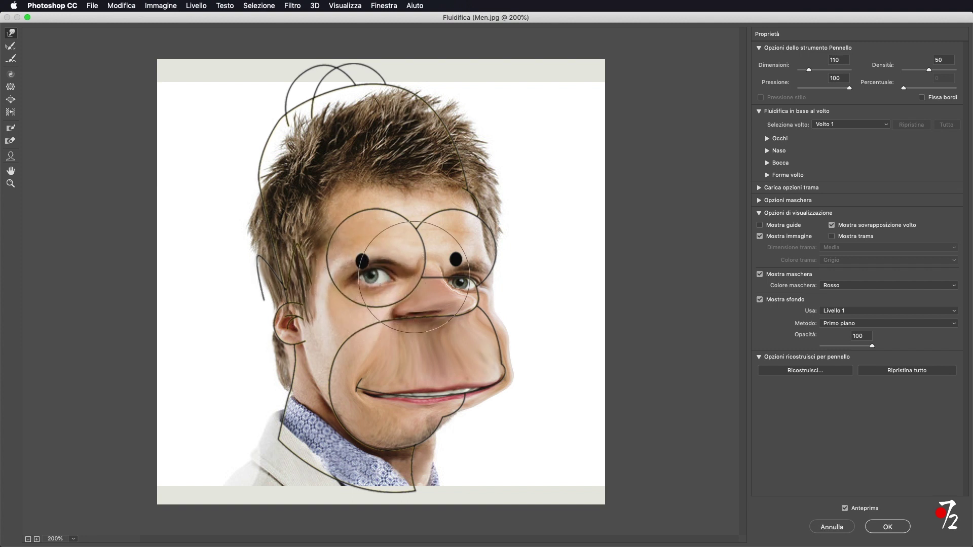
{"action": "mouse_move", "coordinate": [359, 282]}
{"action": "left_mouse_down"}
{"action": "mouse_move", "coordinate": [361, 252]}
{"action": "mouse_move", "coordinate": [390, 252]}
{"action": "left_mouse_up"}
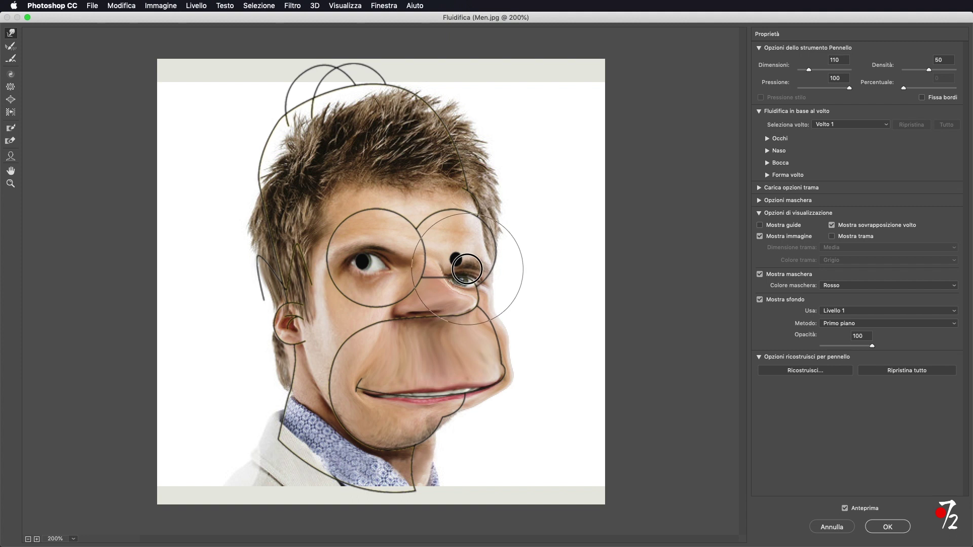
{"action": "left_click_drag", "start_coordinate": [462, 260], "coordinate": [469, 251]}
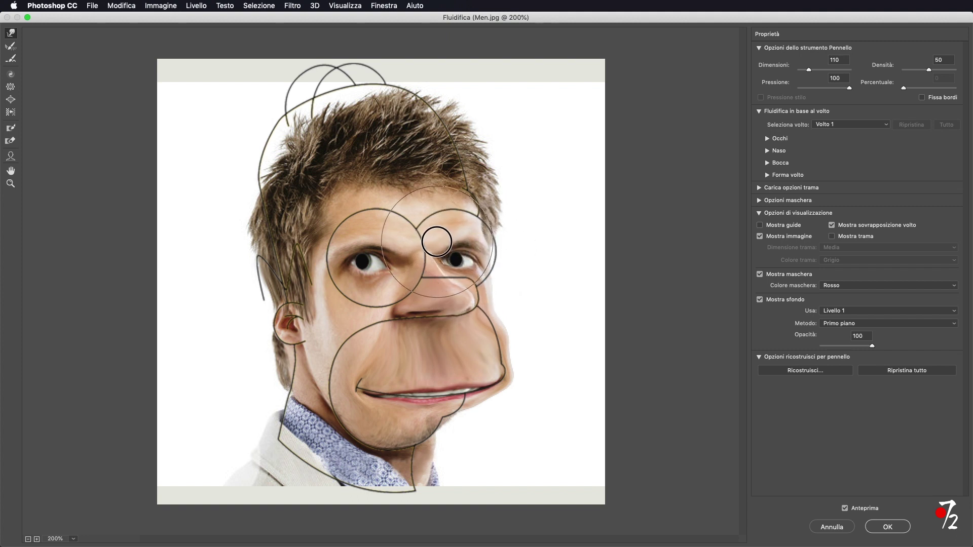
{"action": "mouse_move", "coordinate": [436, 242]}
{"action": "left_mouse_down"}
{"action": "mouse_move", "coordinate": [476, 285]}
{"action": "mouse_move", "coordinate": [466, 294]}
{"action": "left_mouse_up"}
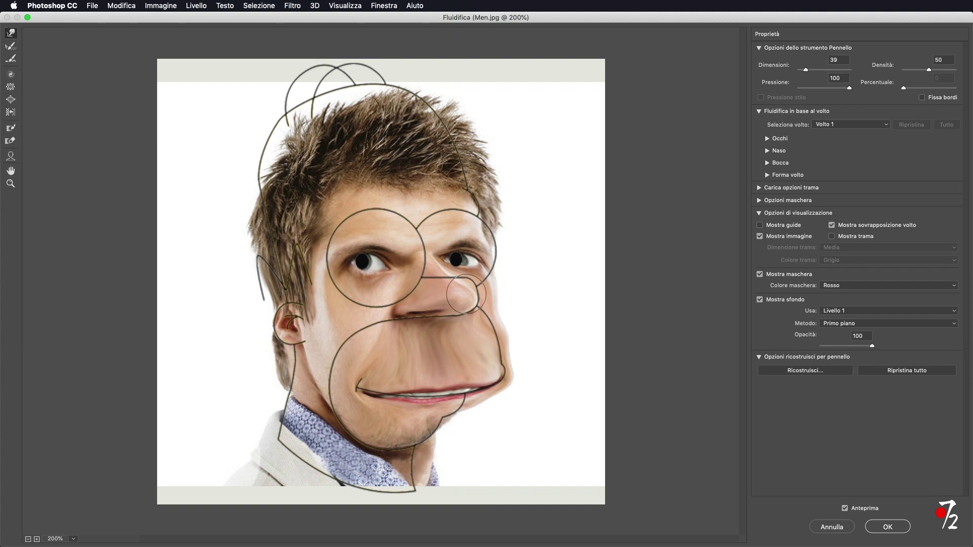
- At brush size 39, warp the nose tip and muzzle into the outline's shapes
{"action": "left_click_drag", "start_coordinate": [469, 296], "coordinate": [448, 309]}
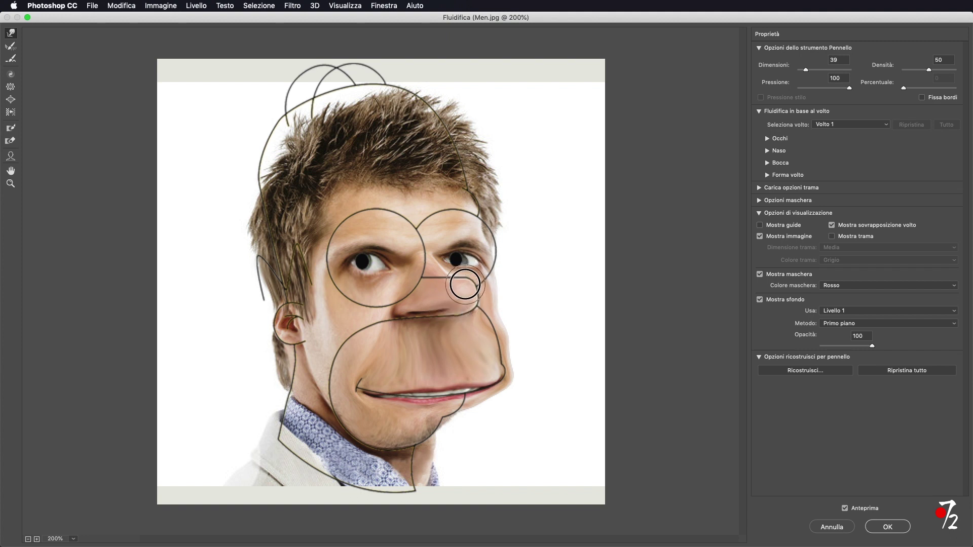
{"action": "mouse_move", "coordinate": [377, 351]}
{"action": "left_mouse_down"}
{"action": "mouse_move", "coordinate": [373, 338]}
{"action": "mouse_move", "coordinate": [355, 365]}
{"action": "left_mouse_up"}
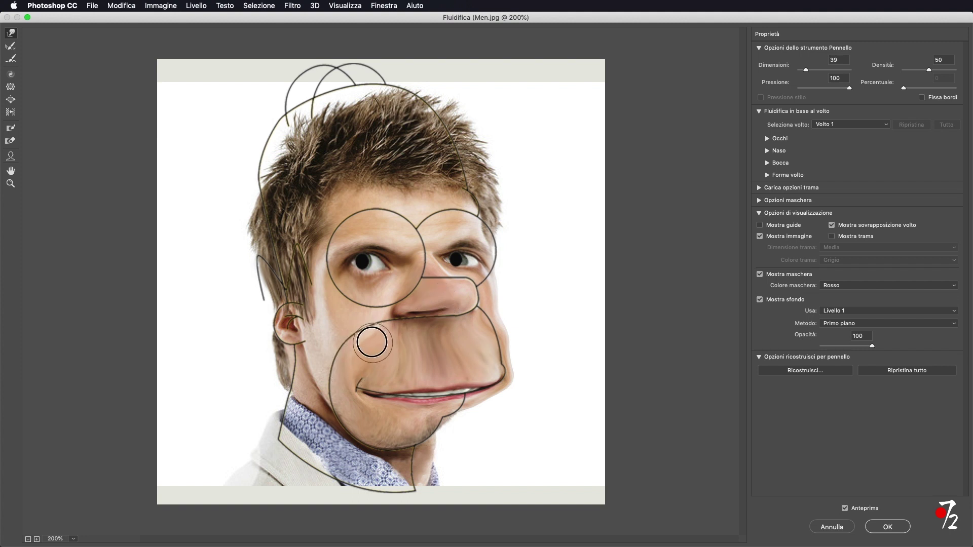
{"action": "left_click_drag", "start_coordinate": [430, 355], "coordinate": [436, 346]}
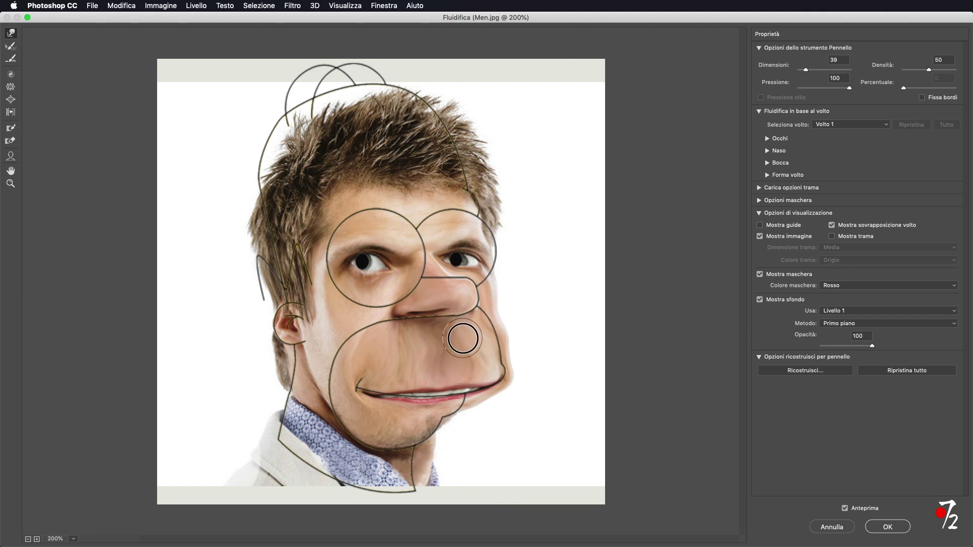
{"action": "left_click_drag", "start_coordinate": [452, 365], "coordinate": [464, 373]}
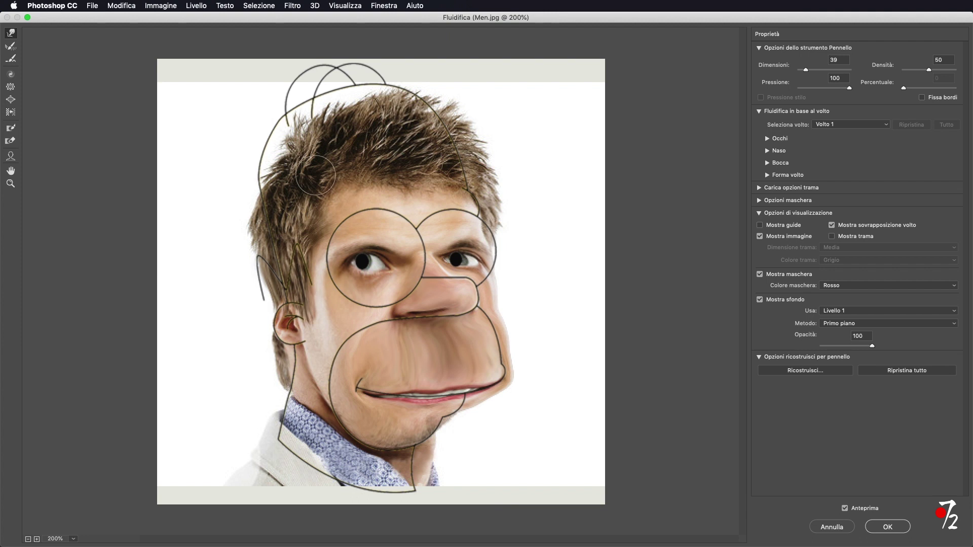
- Push the hairline back at the forehead and left temple to start a bald forehead
{"action": "left_click_drag", "start_coordinate": [337, 190], "coordinate": [319, 157]}
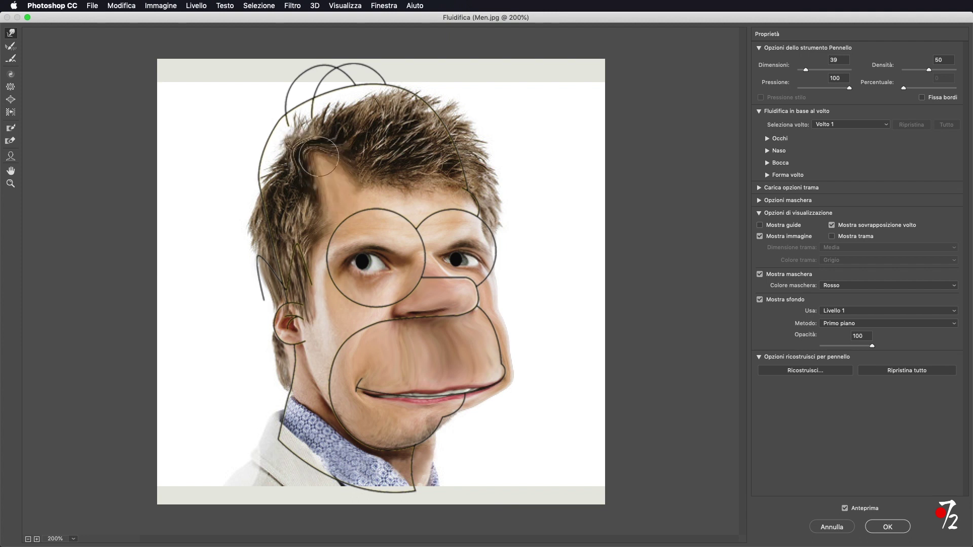
{"action": "mouse_move", "coordinate": [357, 185]}
{"action": "left_mouse_down"}
{"action": "mouse_move", "coordinate": [290, 183]}
{"action": "mouse_move", "coordinate": [323, 210]}
{"action": "mouse_move", "coordinate": [295, 198]}
{"action": "mouse_move", "coordinate": [282, 259]}
{"action": "mouse_move", "coordinate": [292, 281]}
{"action": "left_mouse_up"}
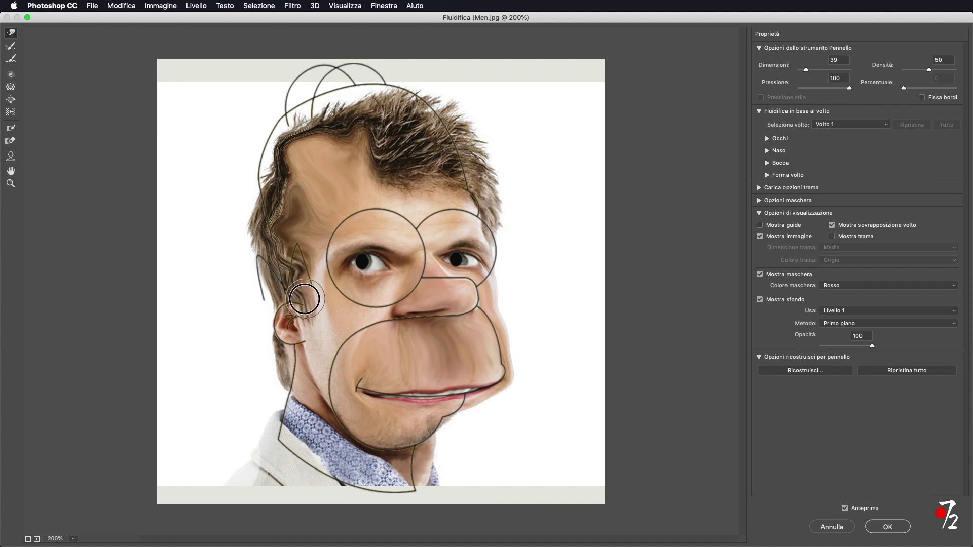
{"action": "left_click_drag", "start_coordinate": [282, 196], "coordinate": [276, 165]}
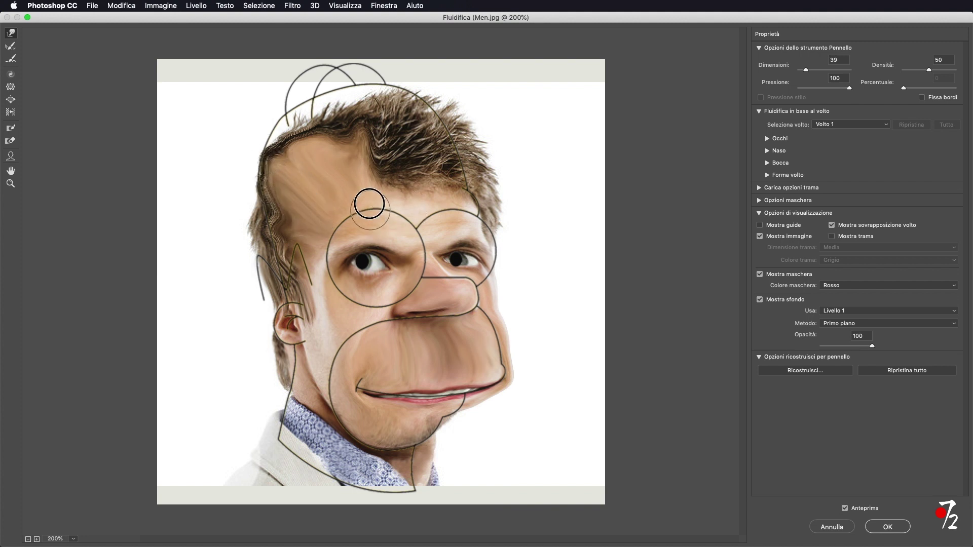
{"action": "left_click_drag", "start_coordinate": [369, 204], "coordinate": [327, 165]}
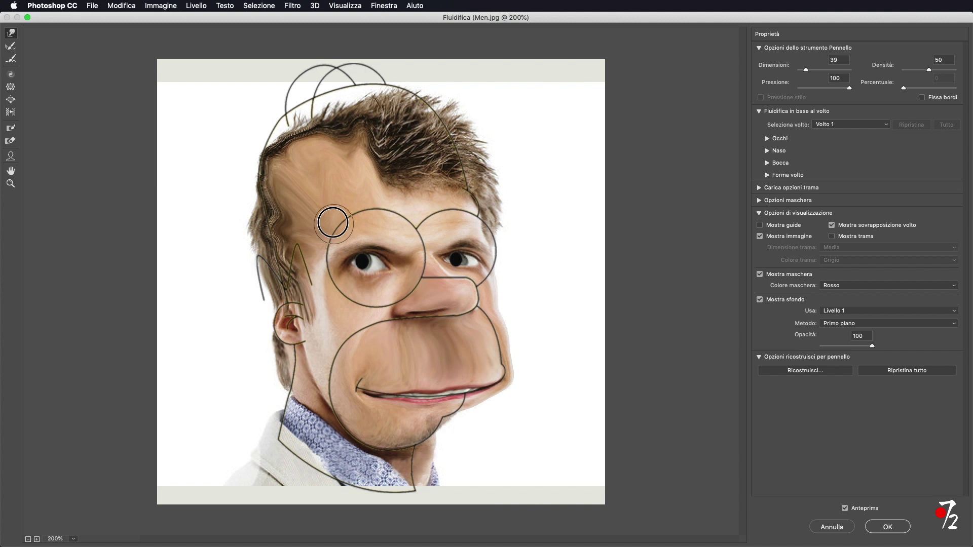
{"action": "left_click_drag", "start_coordinate": [314, 217], "coordinate": [284, 170]}
{"action": "mouse_move", "coordinate": [287, 261]}
{"action": "left_mouse_down"}
{"action": "mouse_move", "coordinate": [296, 310]}
{"action": "mouse_move", "coordinate": [273, 304]}
{"action": "left_mouse_up"}
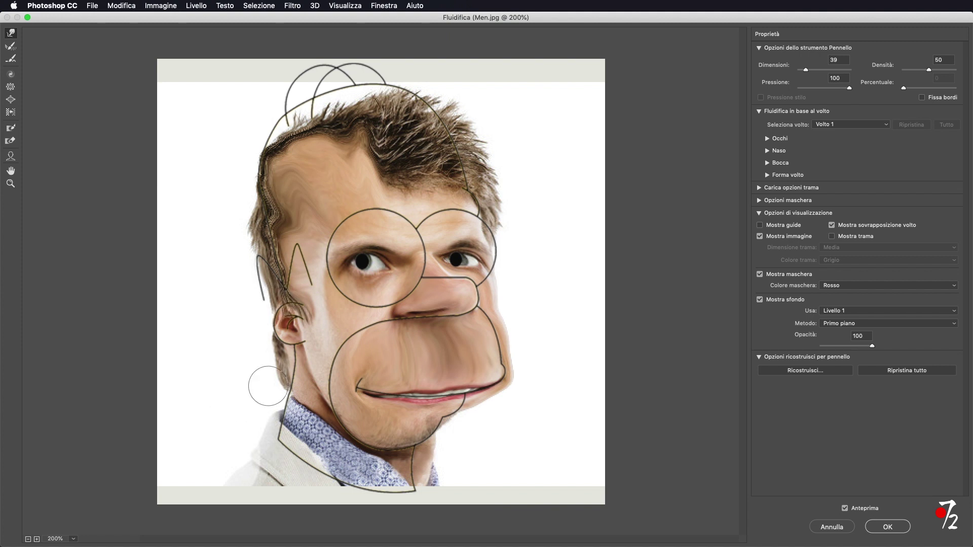
{"action": "mouse_move", "coordinate": [301, 200]}
{"action": "left_mouse_down"}
{"action": "mouse_move", "coordinate": [271, 203]}
{"action": "mouse_move", "coordinate": [275, 245]}
{"action": "left_mouse_up"}
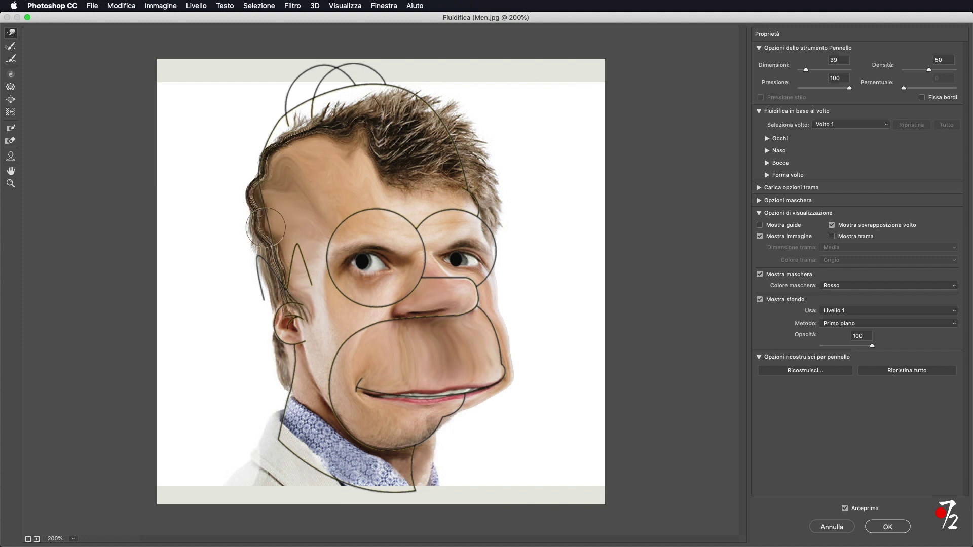
{"action": "left_click_drag", "start_coordinate": [294, 169], "coordinate": [267, 161]}
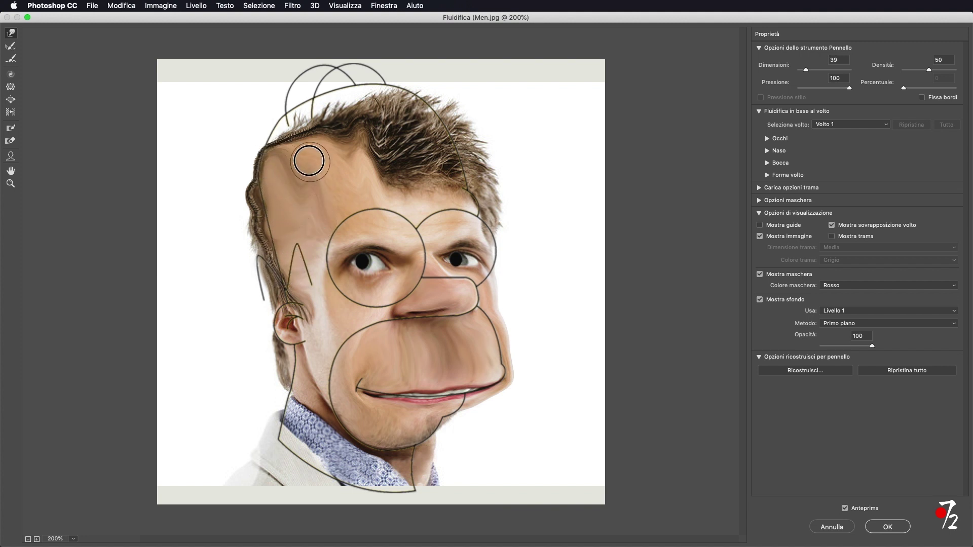
{"action": "mouse_move", "coordinate": [401, 193]}
{"action": "left_mouse_down"}
{"action": "mouse_move", "coordinate": [417, 211]}
{"action": "mouse_move", "coordinate": [350, 127]}
{"action": "mouse_move", "coordinate": [294, 122]}
{"action": "mouse_move", "coordinate": [284, 157]}
{"action": "left_mouse_up"}
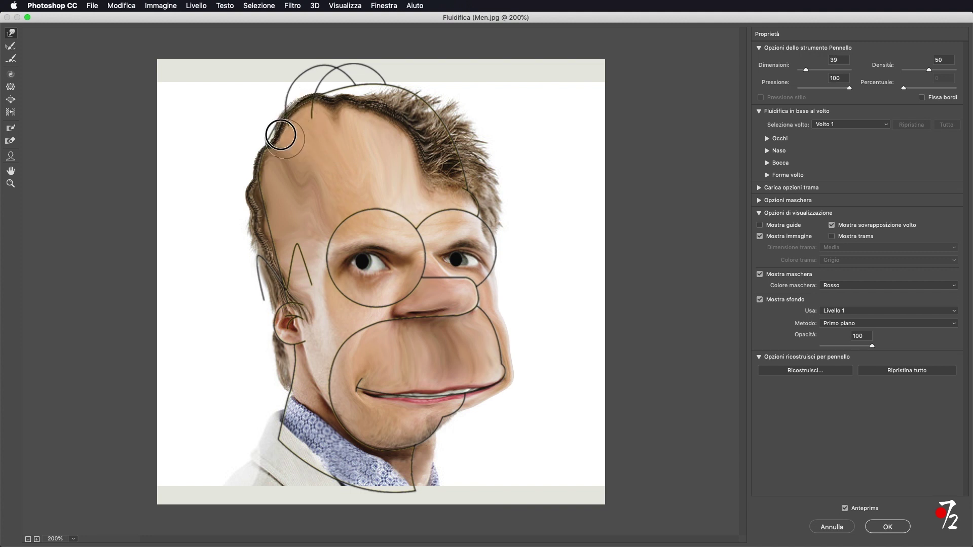
- Bulge the forehead into a wide bald crown filling the skull outline, smoothing its texture
{"action": "mouse_move", "coordinate": [332, 125]}
{"action": "left_mouse_down"}
{"action": "mouse_move", "coordinate": [328, 95]}
{"action": "mouse_move", "coordinate": [272, 156]}
{"action": "mouse_move", "coordinate": [263, 238]}
{"action": "left_mouse_up"}
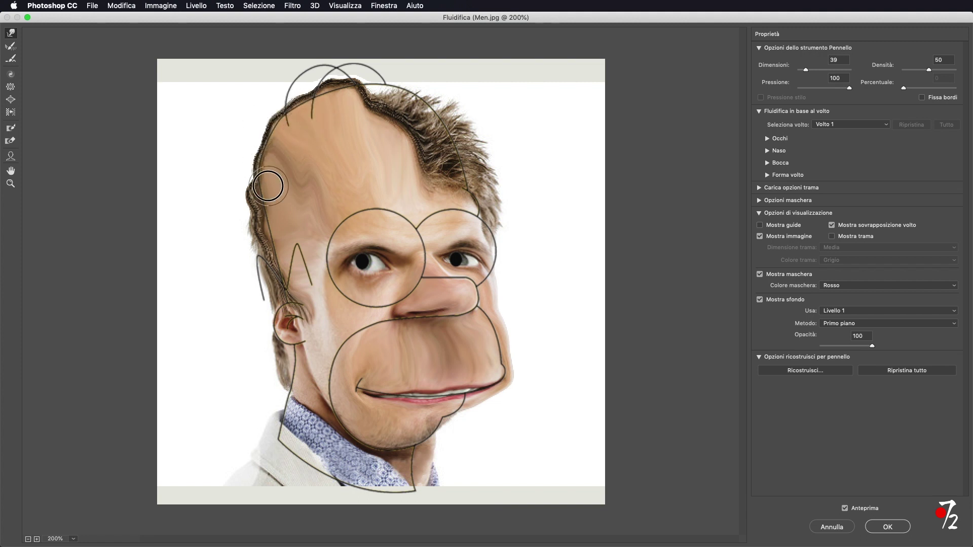
{"action": "mouse_move", "coordinate": [379, 78]}
{"action": "left_mouse_down"}
{"action": "mouse_move", "coordinate": [376, 136]}
{"action": "mouse_move", "coordinate": [424, 141]}
{"action": "mouse_move", "coordinate": [415, 107]}
{"action": "left_mouse_up"}
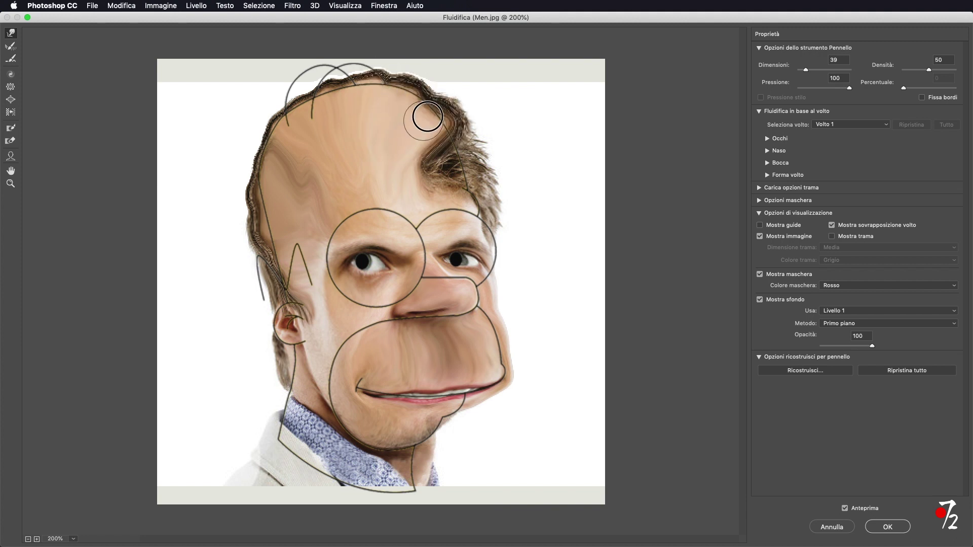
{"action": "mouse_move", "coordinate": [398, 180]}
{"action": "left_mouse_down"}
{"action": "mouse_move", "coordinate": [408, 200]}
{"action": "mouse_move", "coordinate": [445, 191]}
{"action": "mouse_move", "coordinate": [457, 156]}
{"action": "left_mouse_up"}
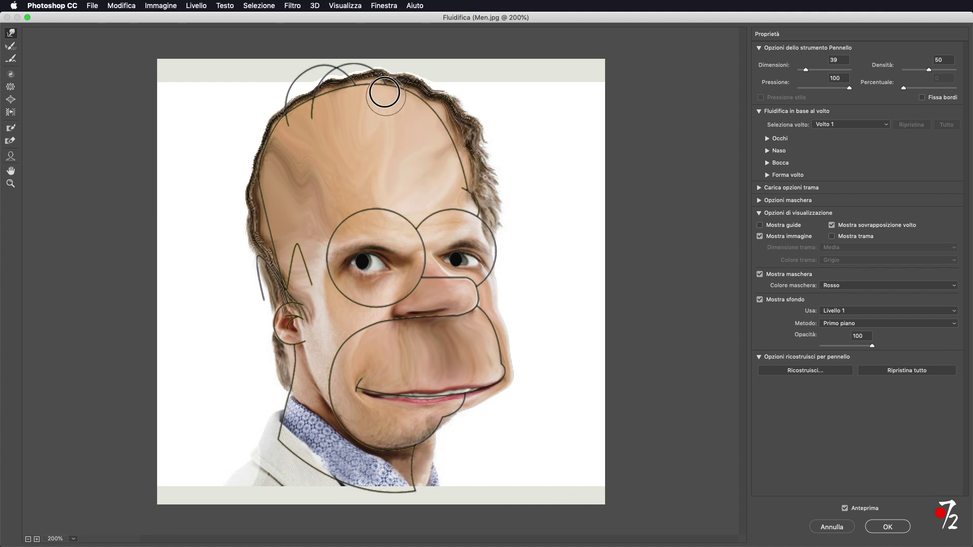
{"action": "left_click_drag", "start_coordinate": [304, 200], "coordinate": [284, 147]}
{"action": "left_click_drag", "start_coordinate": [318, 181], "coordinate": [278, 196]}
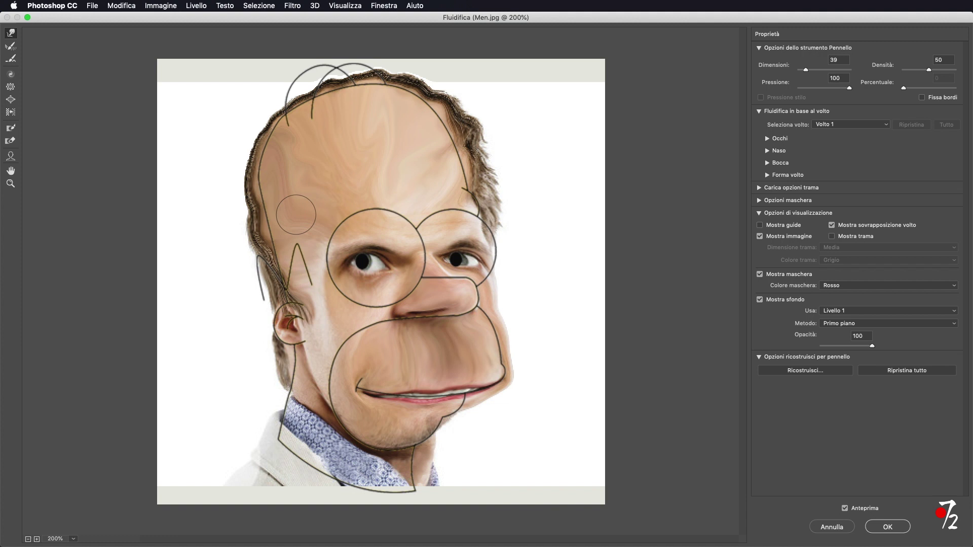
{"action": "mouse_move", "coordinate": [296, 224]}
{"action": "left_mouse_down"}
{"action": "mouse_move", "coordinate": [302, 129]}
{"action": "mouse_move", "coordinate": [278, 135]}
{"action": "mouse_move", "coordinate": [321, 135]}
{"action": "left_mouse_up"}
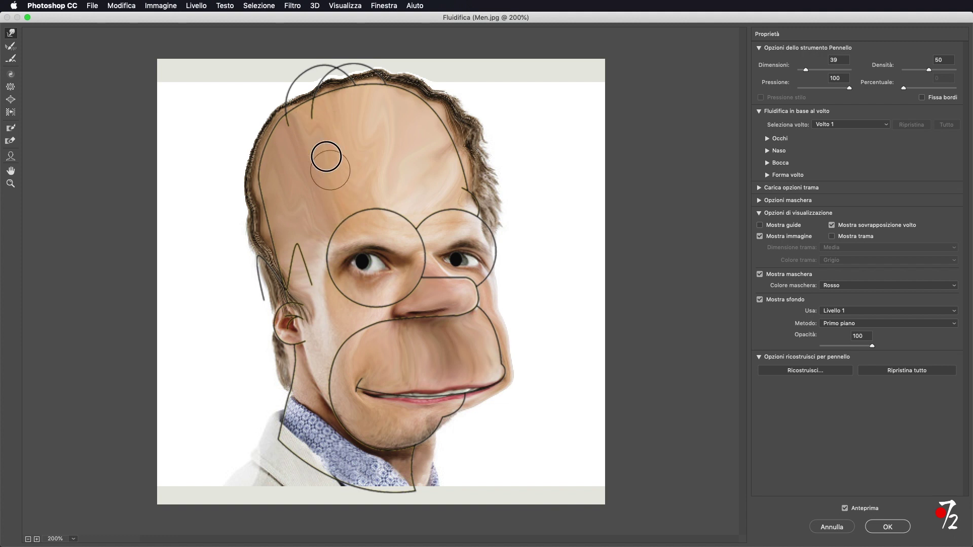
{"action": "left_click_drag", "start_coordinate": [325, 156], "coordinate": [327, 174]}
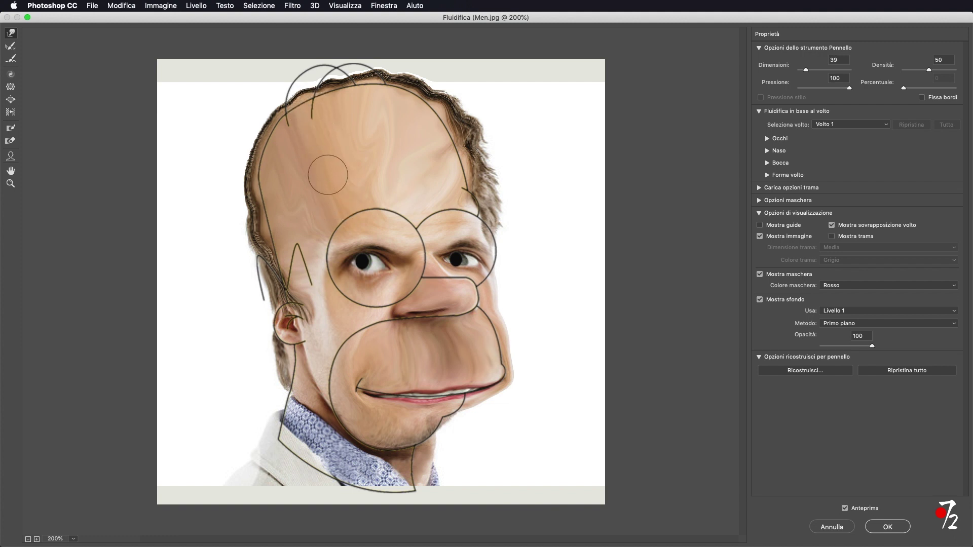
{"action": "mouse_move", "coordinate": [375, 199]}
{"action": "left_mouse_down"}
{"action": "mouse_move", "coordinate": [388, 166]}
{"action": "mouse_move", "coordinate": [390, 95]}
{"action": "mouse_move", "coordinate": [382, 92]}
{"action": "mouse_move", "coordinate": [430, 120]}
{"action": "mouse_move", "coordinate": [402, 102]}
{"action": "mouse_move", "coordinate": [408, 165]}
{"action": "mouse_move", "coordinate": [388, 82]}
{"action": "mouse_move", "coordinate": [392, 213]}
{"action": "mouse_move", "coordinate": [395, 134]}
{"action": "mouse_move", "coordinate": [432, 143]}
{"action": "mouse_move", "coordinate": [435, 157]}
{"action": "mouse_move", "coordinate": [441, 96]}
{"action": "mouse_move", "coordinate": [450, 152]}
{"action": "mouse_move", "coordinate": [409, 94]}
{"action": "left_mouse_up"}
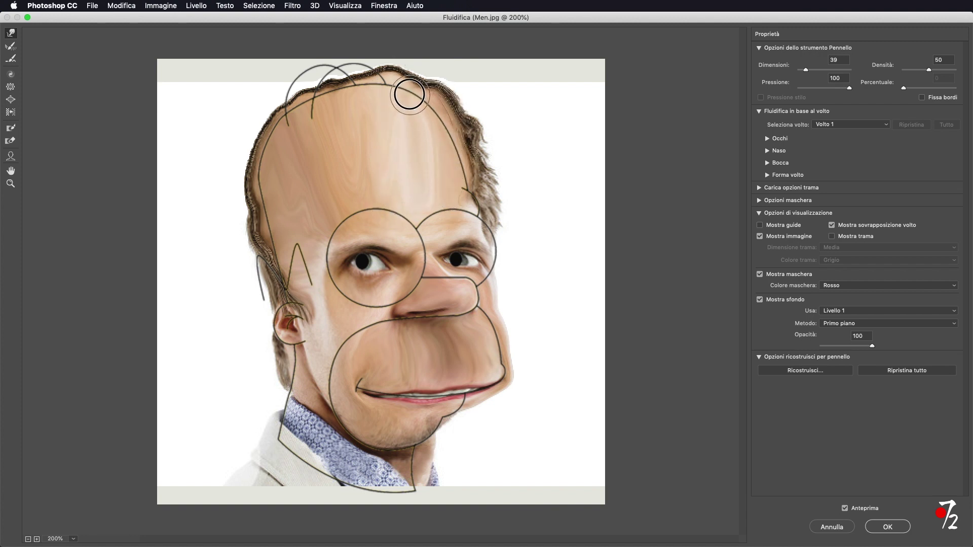
{"action": "mouse_move", "coordinate": [457, 159]}
{"action": "left_mouse_down"}
{"action": "mouse_move", "coordinate": [405, 91]}
{"action": "mouse_move", "coordinate": [460, 144]}
{"action": "mouse_move", "coordinate": [406, 91]}
{"action": "mouse_move", "coordinate": [448, 119]}
{"action": "mouse_move", "coordinate": [430, 113]}
{"action": "left_mouse_up"}
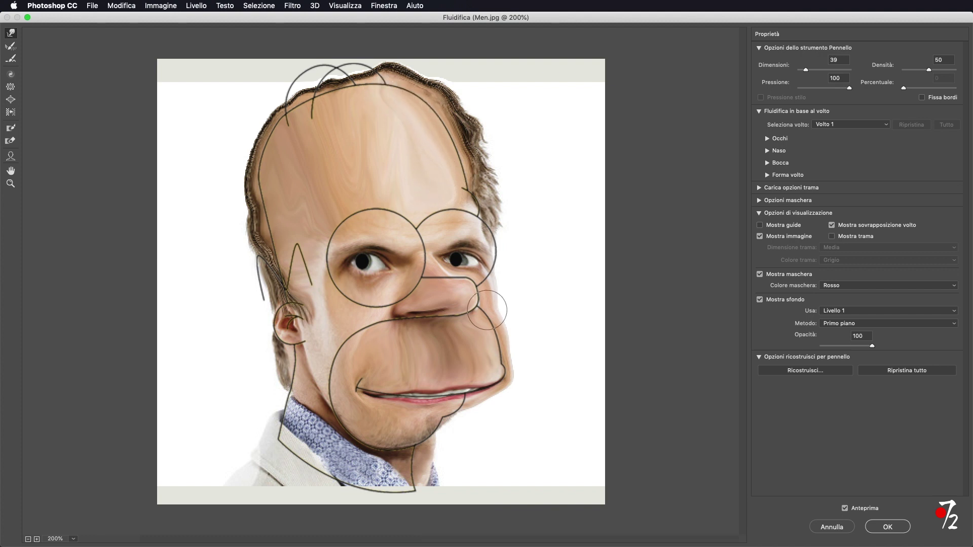
- Stretch the neck skin and shadow down over the collar along Homer's neck and jaw lines
{"action": "mouse_move", "coordinate": [277, 373]}
{"action": "left_mouse_down"}
{"action": "mouse_move", "coordinate": [324, 452]}
{"action": "mouse_move", "coordinate": [313, 454]}
{"action": "mouse_move", "coordinate": [402, 493]}
{"action": "mouse_move", "coordinate": [433, 445]}
{"action": "mouse_move", "coordinate": [416, 443]}
{"action": "mouse_move", "coordinate": [403, 476]}
{"action": "mouse_move", "coordinate": [380, 479]}
{"action": "left_mouse_up"}
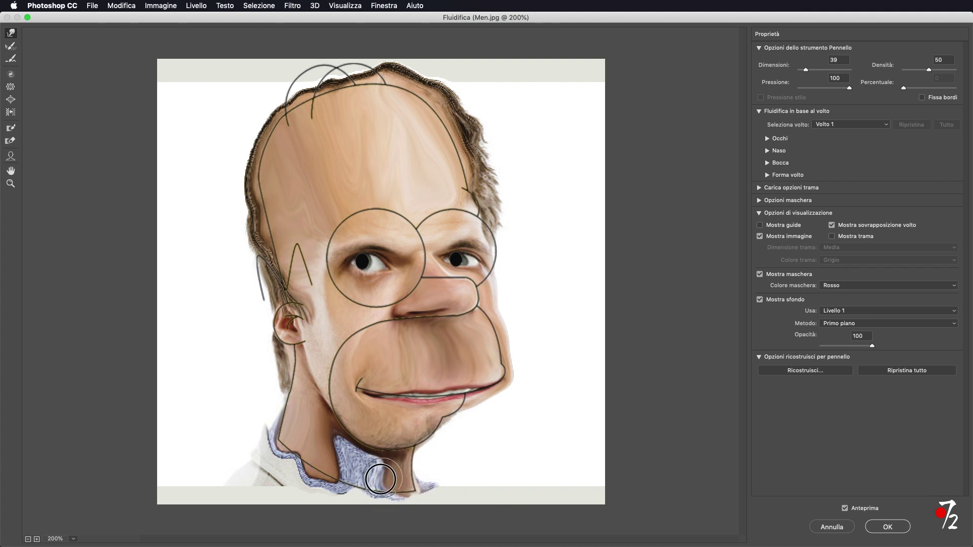
{"action": "mouse_move", "coordinate": [324, 435]}
{"action": "left_mouse_down"}
{"action": "mouse_move", "coordinate": [326, 460]}
{"action": "mouse_move", "coordinate": [352, 484]}
{"action": "mouse_move", "coordinate": [319, 446]}
{"action": "mouse_move", "coordinate": [363, 479]}
{"action": "mouse_move", "coordinate": [336, 457]}
{"action": "left_mouse_up"}
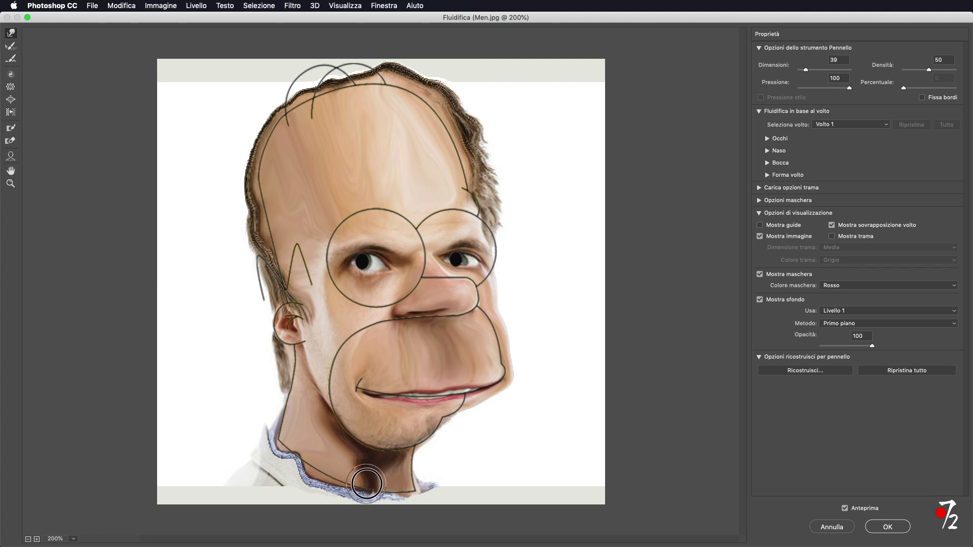
{"action": "left_click_drag", "start_coordinate": [383, 477], "coordinate": [390, 489]}
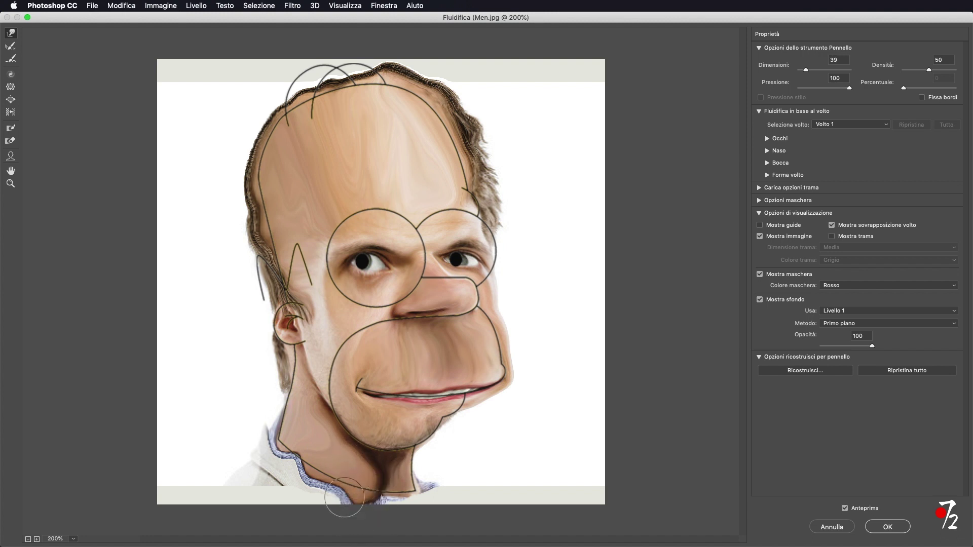
{"action": "left_click_drag", "start_coordinate": [344, 497], "coordinate": [317, 510]}
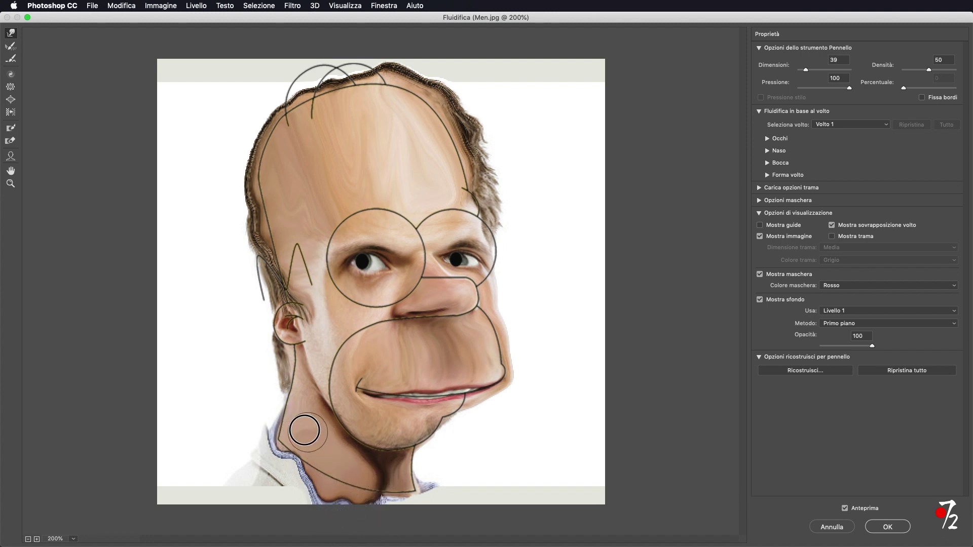
{"action": "mouse_move", "coordinate": [275, 441]}
{"action": "left_mouse_down"}
{"action": "mouse_move", "coordinate": [283, 424]}
{"action": "mouse_move", "coordinate": [273, 415]}
{"action": "left_mouse_up"}
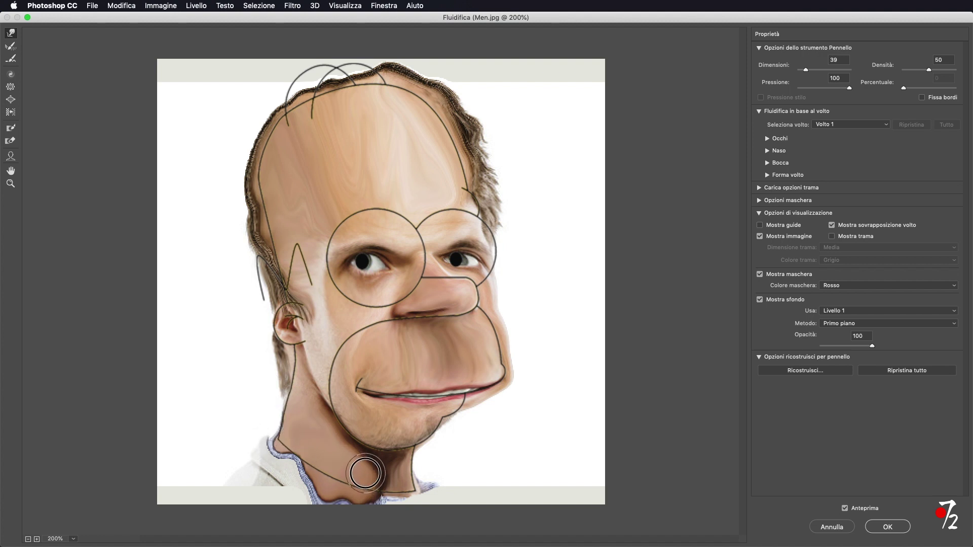
{"action": "mouse_move", "coordinate": [364, 457]}
{"action": "left_mouse_down"}
{"action": "mouse_move", "coordinate": [335, 450]}
{"action": "mouse_move", "coordinate": [318, 405]}
{"action": "left_mouse_up"}
{"action": "left_click_drag", "start_coordinate": [347, 458], "coordinate": [401, 470]}
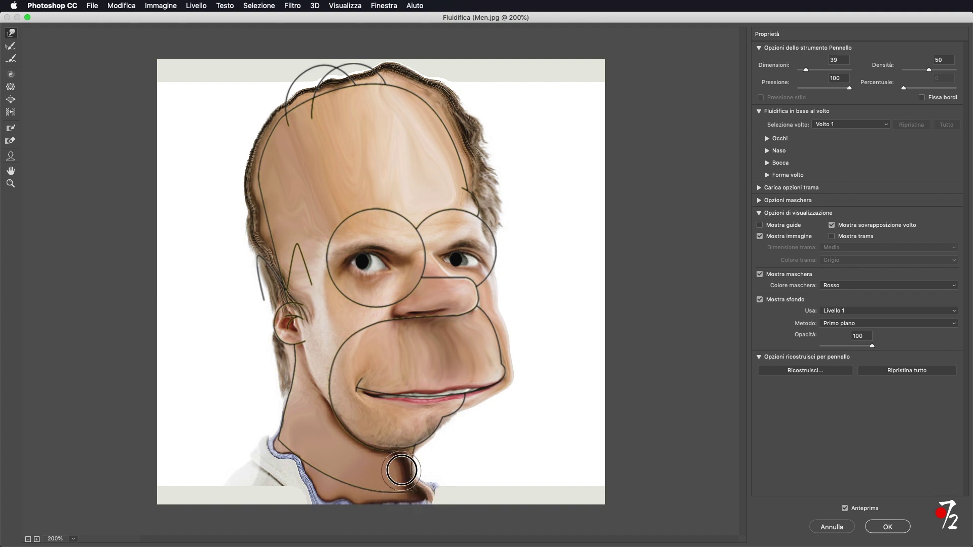
{"action": "mouse_move", "coordinate": [401, 470]}
{"action": "left_mouse_down"}
{"action": "mouse_move", "coordinate": [416, 484]}
{"action": "mouse_move", "coordinate": [416, 455]}
{"action": "mouse_move", "coordinate": [379, 457]}
{"action": "left_mouse_up"}
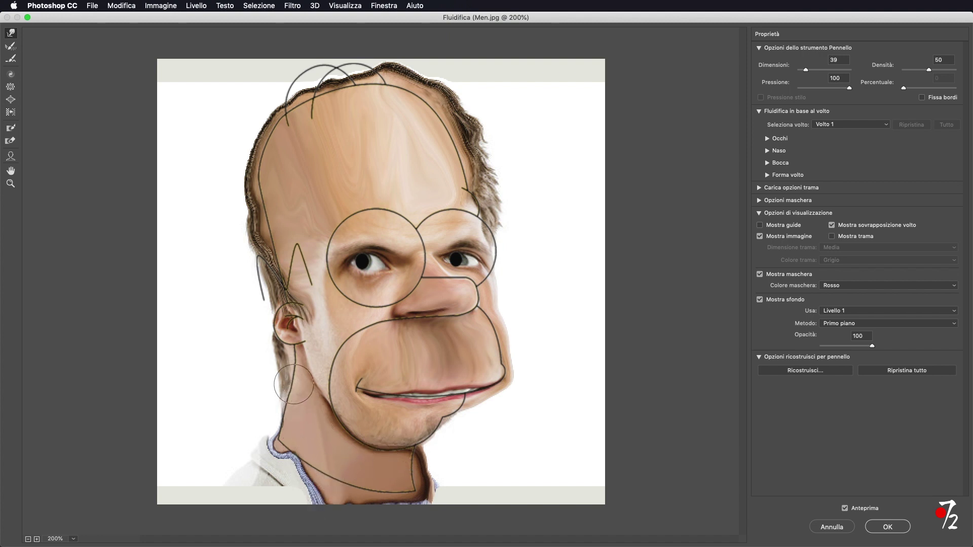
{"action": "left_click_drag", "start_coordinate": [327, 452], "coordinate": [311, 456]}
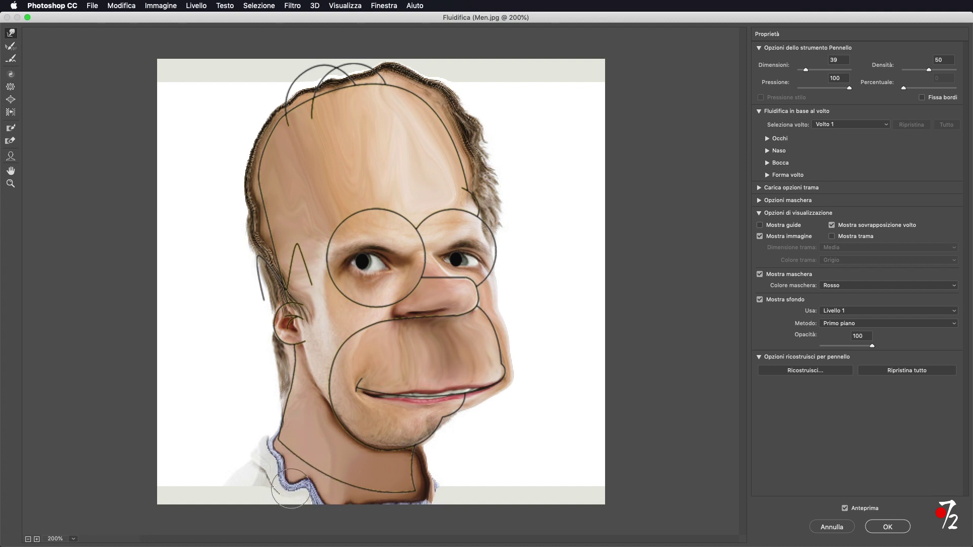
{"action": "mouse_move", "coordinate": [349, 362]}
{"action": "left_mouse_down"}
{"action": "mouse_move", "coordinate": [337, 358]}
{"action": "mouse_move", "coordinate": [358, 339]}
{"action": "mouse_move", "coordinate": [336, 380]}
{"action": "mouse_move", "coordinate": [337, 412]}
{"action": "mouse_move", "coordinate": [389, 427]}
{"action": "mouse_move", "coordinate": [428, 422]}
{"action": "left_mouse_up"}
{"action": "left_click_drag", "start_coordinate": [341, 432], "coordinate": [324, 406]}
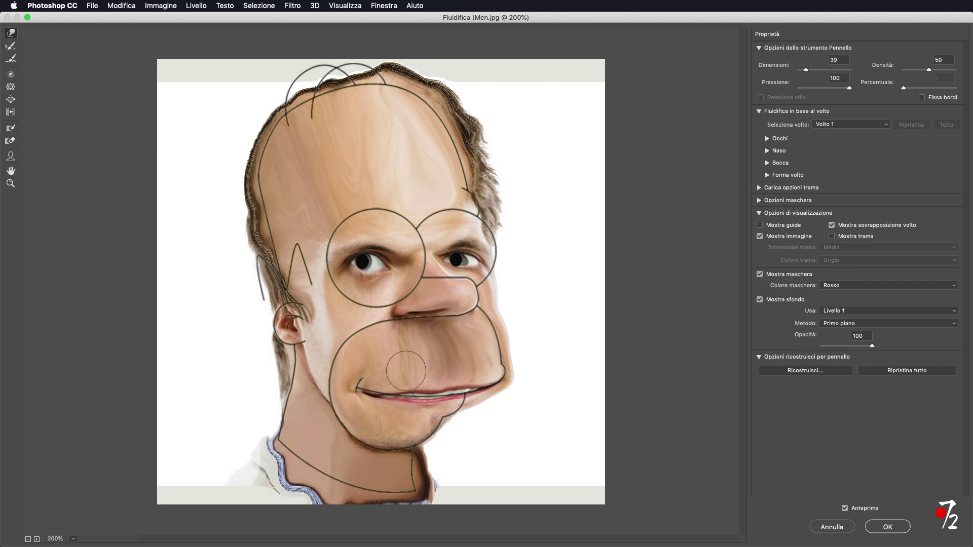
- At brush size 21, swell the left eye's white and lid into Homer's eye circle, lifting the brow
{"action": "left_click_drag", "start_coordinate": [485, 301], "coordinate": [480, 301]}
{"action": "left_click_drag", "start_coordinate": [435, 268], "coordinate": [431, 273]}
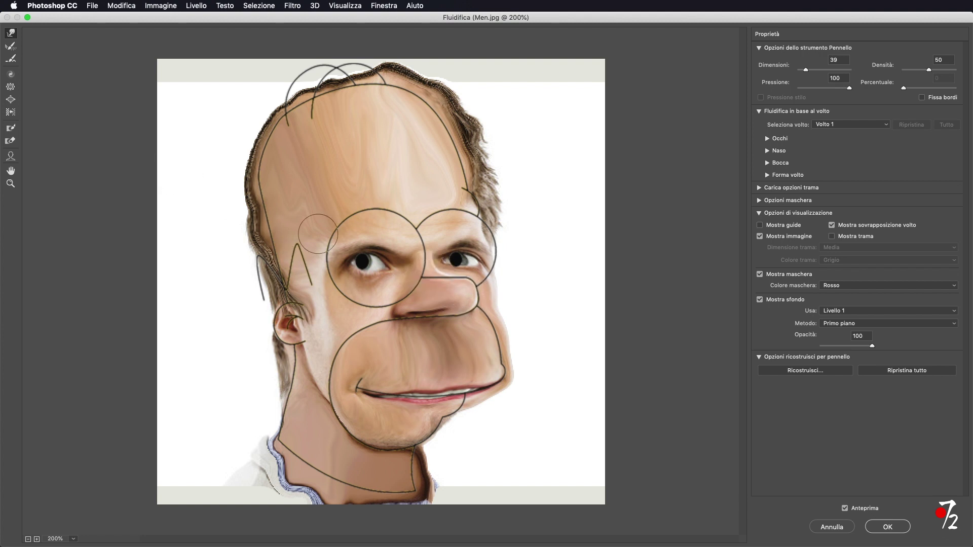
{"action": "left_click_drag", "start_coordinate": [372, 268], "coordinate": [374, 273]}
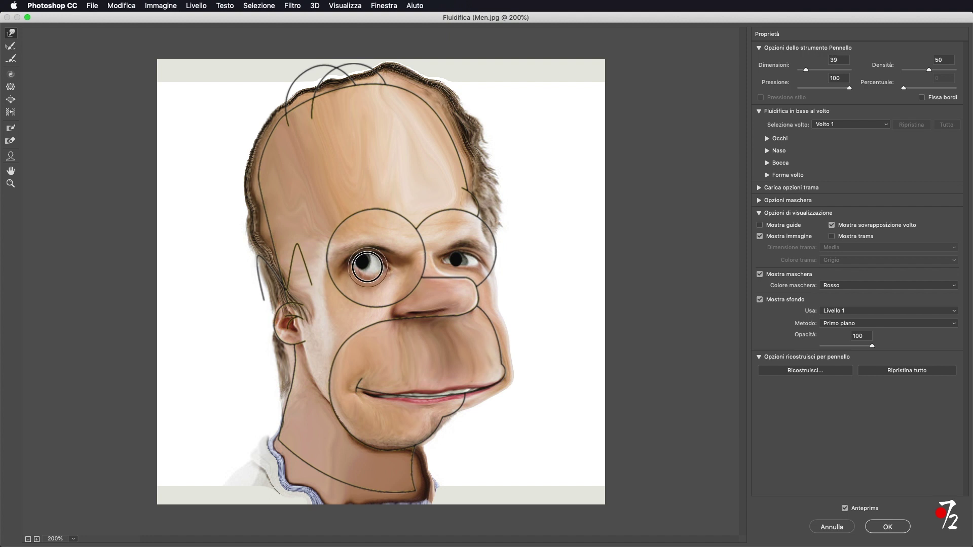
{"action": "left_click_drag", "start_coordinate": [375, 272], "coordinate": [355, 273]}
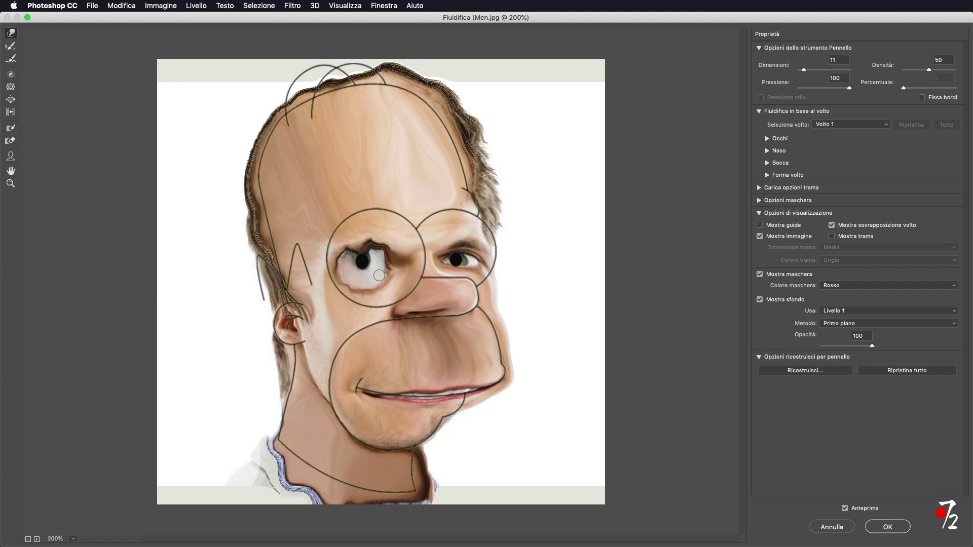
{"action": "mouse_move", "coordinate": [374, 276]}
{"action": "left_mouse_down"}
{"action": "mouse_move", "coordinate": [395, 278]}
{"action": "mouse_move", "coordinate": [366, 291]}
{"action": "left_mouse_up"}
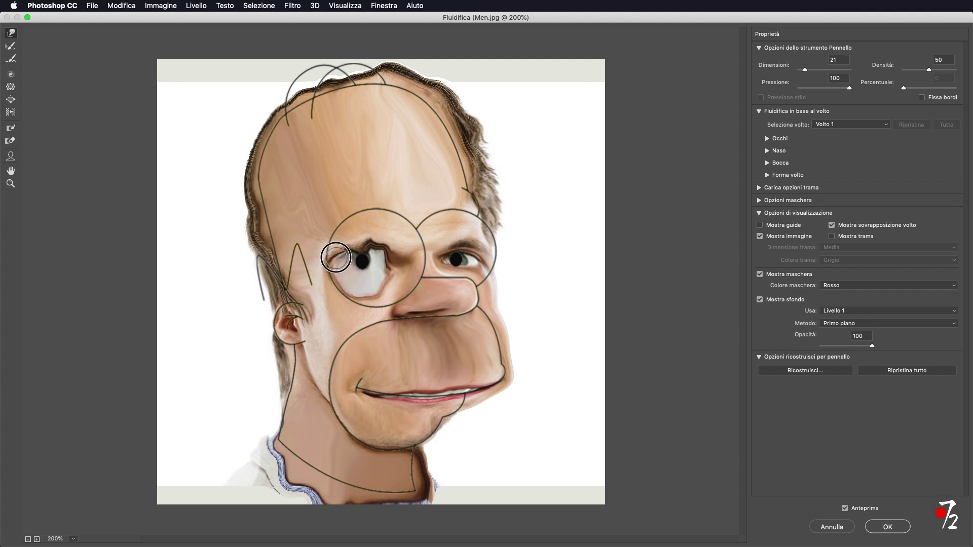
{"action": "left_click_drag", "start_coordinate": [337, 249], "coordinate": [336, 252]}
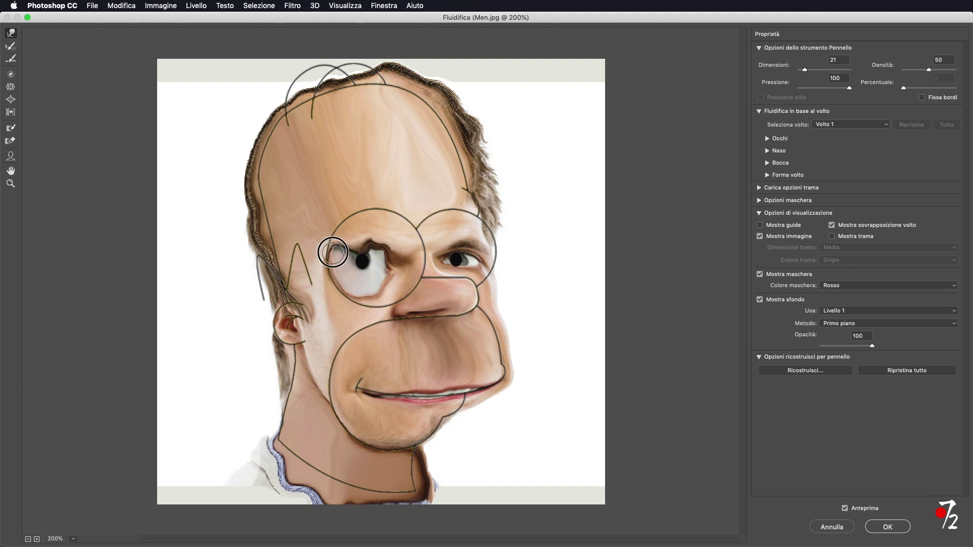
{"action": "mouse_move", "coordinate": [357, 242]}
{"action": "left_mouse_down"}
{"action": "mouse_move", "coordinate": [330, 260]}
{"action": "mouse_move", "coordinate": [343, 290]}
{"action": "mouse_move", "coordinate": [373, 299]}
{"action": "left_mouse_up"}
{"action": "mouse_move", "coordinate": [370, 253]}
{"action": "left_mouse_down"}
{"action": "mouse_move", "coordinate": [364, 225]}
{"action": "mouse_move", "coordinate": [385, 230]}
{"action": "mouse_move", "coordinate": [375, 253]}
{"action": "mouse_move", "coordinate": [393, 256]}
{"action": "mouse_move", "coordinate": [376, 278]}
{"action": "mouse_move", "coordinate": [388, 301]}
{"action": "mouse_move", "coordinate": [372, 296]}
{"action": "left_mouse_up"}
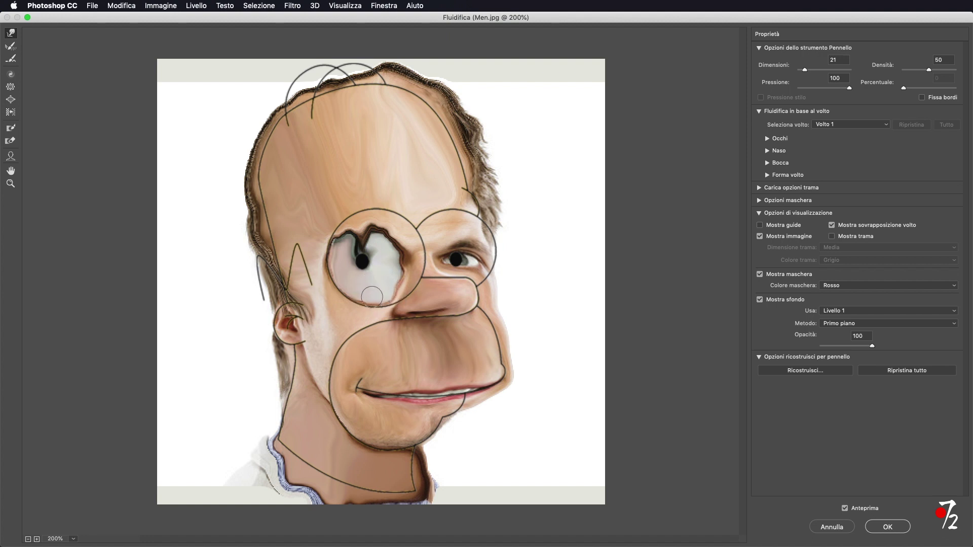
- Stretch the left eye white out to fill Homer's round outline and lift the brow line
{"action": "mouse_move", "coordinate": [393, 257]}
{"action": "left_mouse_down"}
{"action": "mouse_move", "coordinate": [400, 242]}
{"action": "mouse_move", "coordinate": [389, 242]}
{"action": "mouse_move", "coordinate": [412, 263]}
{"action": "mouse_move", "coordinate": [397, 267]}
{"action": "mouse_move", "coordinate": [388, 293]}
{"action": "left_mouse_up"}
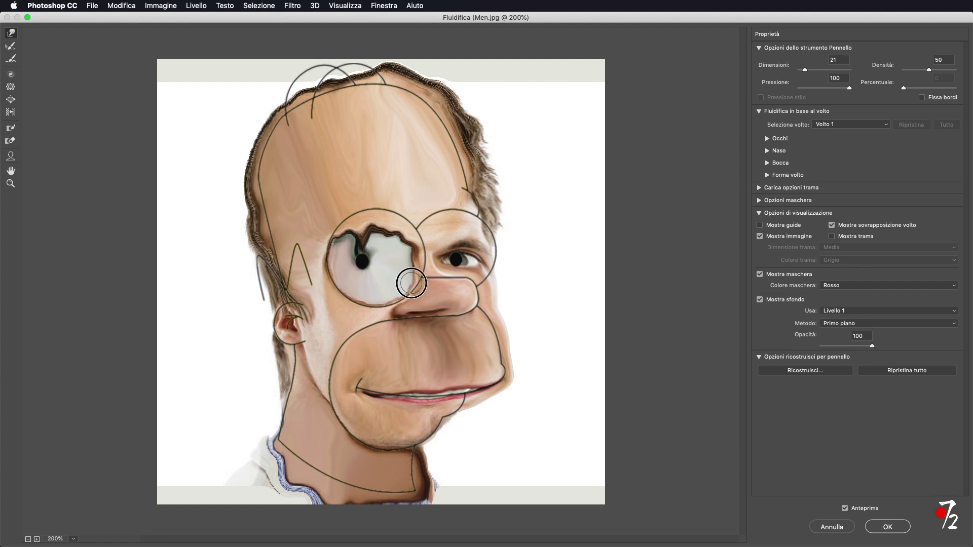
{"action": "mouse_move", "coordinate": [414, 280]}
{"action": "left_mouse_down"}
{"action": "mouse_move", "coordinate": [403, 271]}
{"action": "mouse_move", "coordinate": [413, 273]}
{"action": "left_mouse_up"}
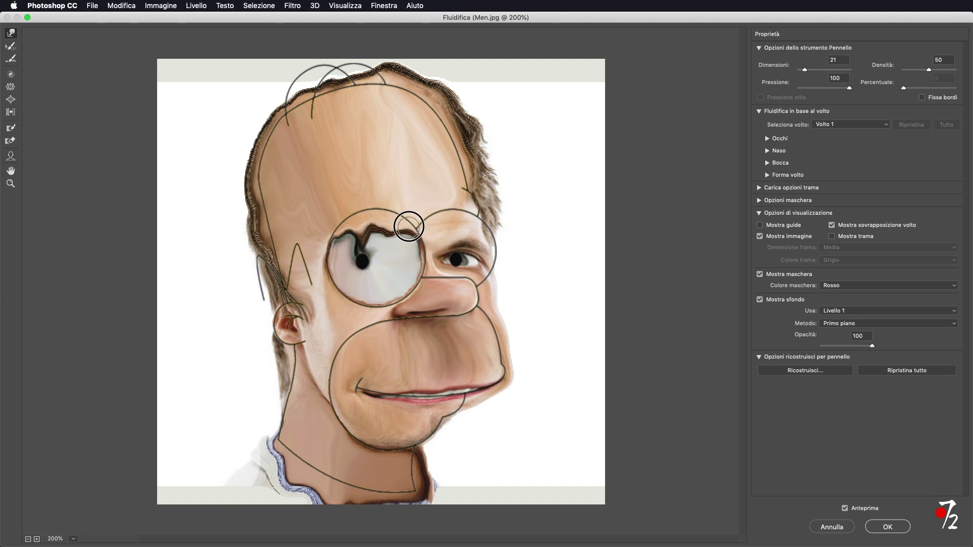
{"action": "left_click_drag", "start_coordinate": [414, 229], "coordinate": [416, 274]}
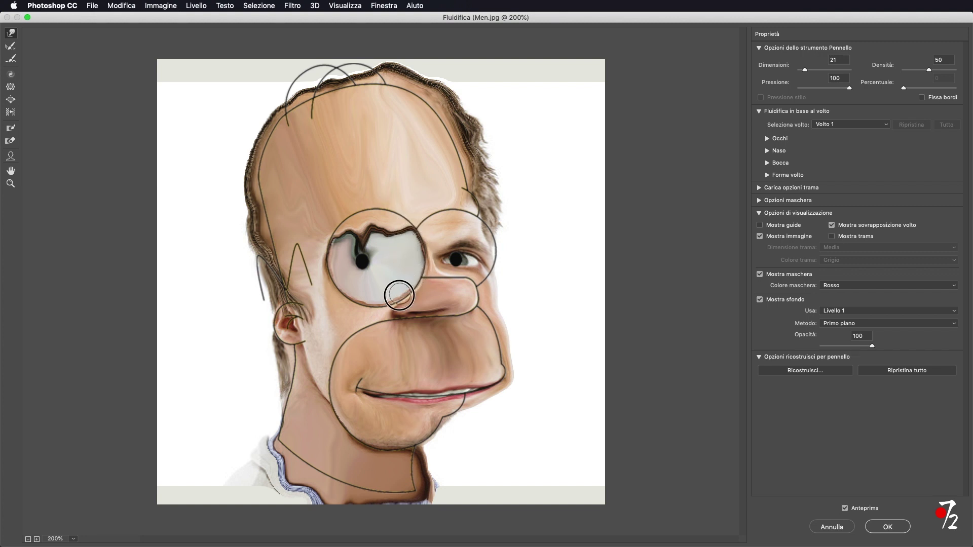
{"action": "left_click_drag", "start_coordinate": [391, 300], "coordinate": [350, 289]}
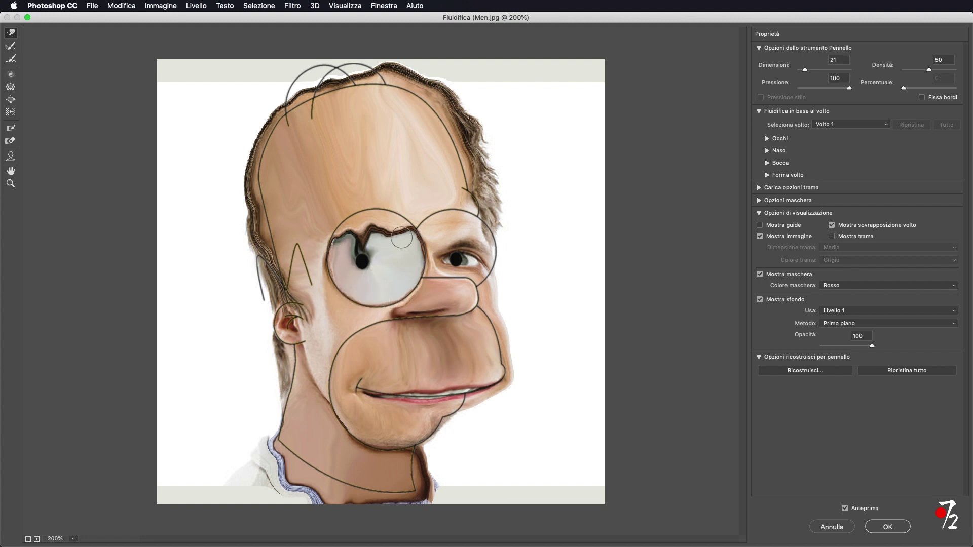
{"action": "mouse_move", "coordinate": [401, 237]}
{"action": "left_mouse_down"}
{"action": "mouse_move", "coordinate": [371, 216]}
{"action": "mouse_move", "coordinate": [376, 235]}
{"action": "mouse_move", "coordinate": [392, 219]}
{"action": "left_mouse_up"}
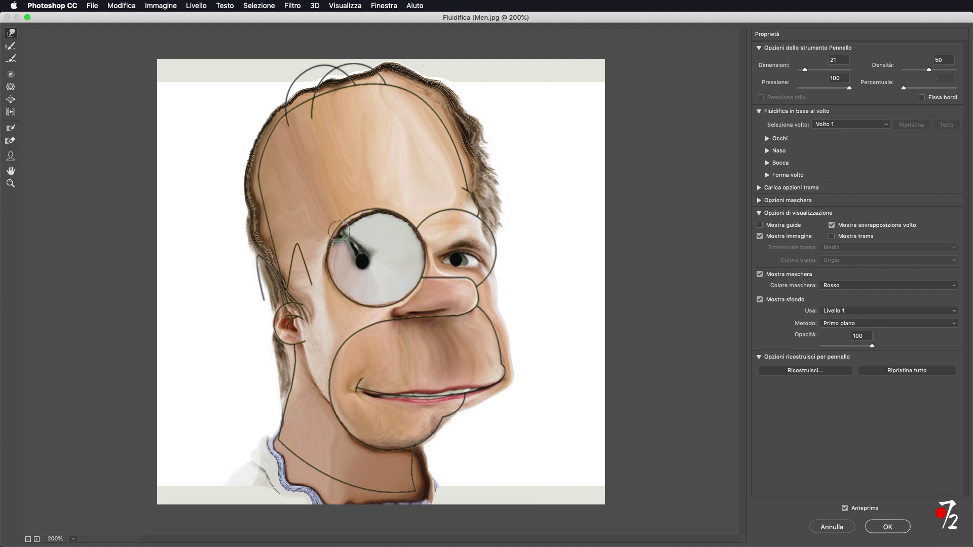
- Smear away the green iris and even out the grey streaks, leaving only the black pupil
{"action": "left_click_drag", "start_coordinate": [339, 249], "coordinate": [346, 238]}
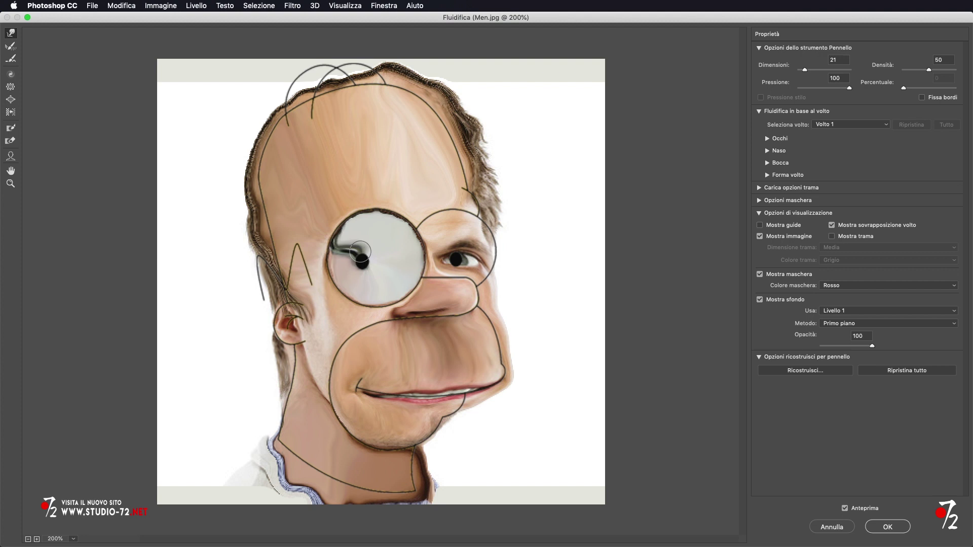
{"action": "mouse_move", "coordinate": [344, 256]}
{"action": "left_mouse_down"}
{"action": "mouse_move", "coordinate": [387, 263]}
{"action": "mouse_move", "coordinate": [339, 260]}
{"action": "left_mouse_up"}
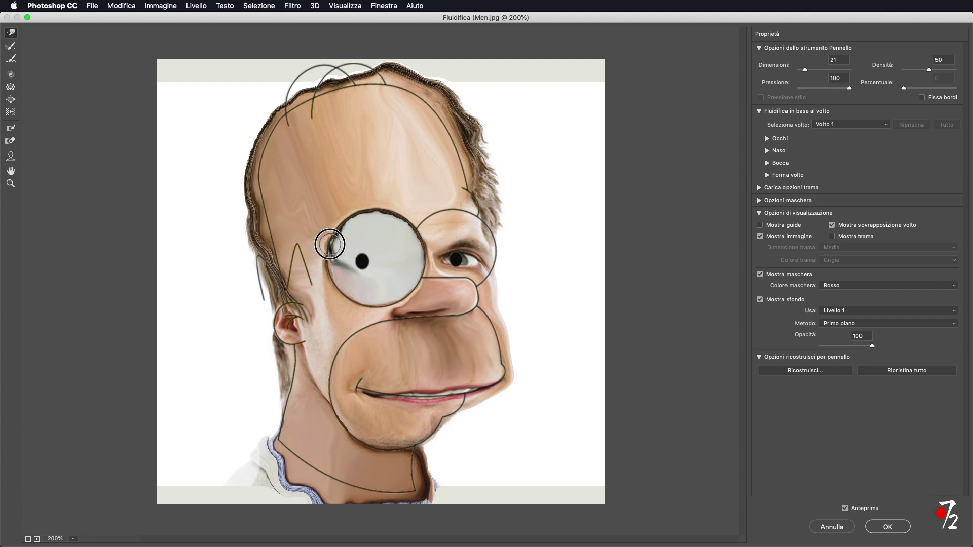
{"action": "left_click_drag", "start_coordinate": [337, 260], "coordinate": [354, 245]}
{"action": "mouse_move", "coordinate": [344, 279]}
{"action": "left_mouse_down"}
{"action": "mouse_move", "coordinate": [386, 278]}
{"action": "mouse_move", "coordinate": [336, 278]}
{"action": "mouse_move", "coordinate": [345, 269]}
{"action": "left_mouse_up"}
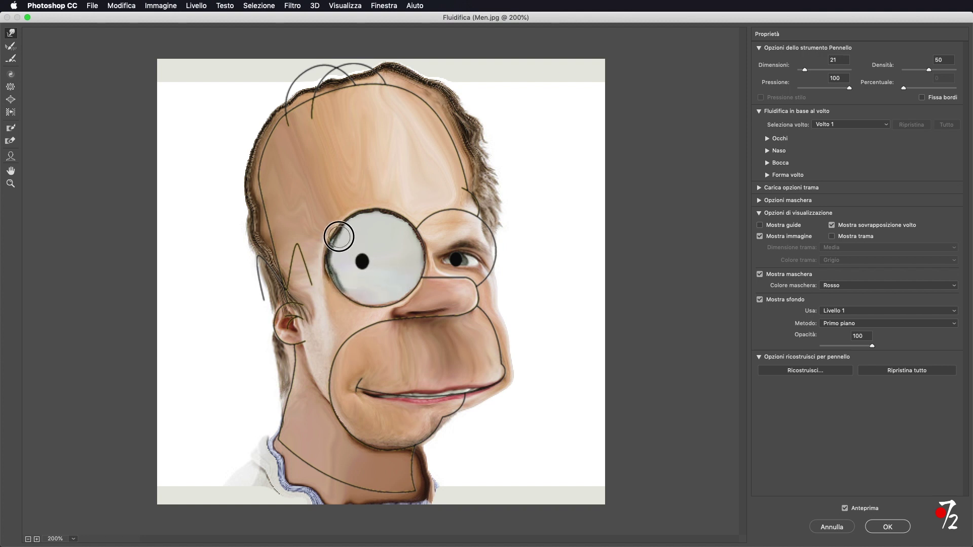
{"action": "mouse_move", "coordinate": [339, 262]}
{"action": "left_mouse_down"}
{"action": "mouse_move", "coordinate": [346, 287]}
{"action": "mouse_move", "coordinate": [330, 269]}
{"action": "mouse_move", "coordinate": [348, 275]}
{"action": "mouse_move", "coordinate": [318, 263]}
{"action": "mouse_move", "coordinate": [325, 252]}
{"action": "left_mouse_up"}
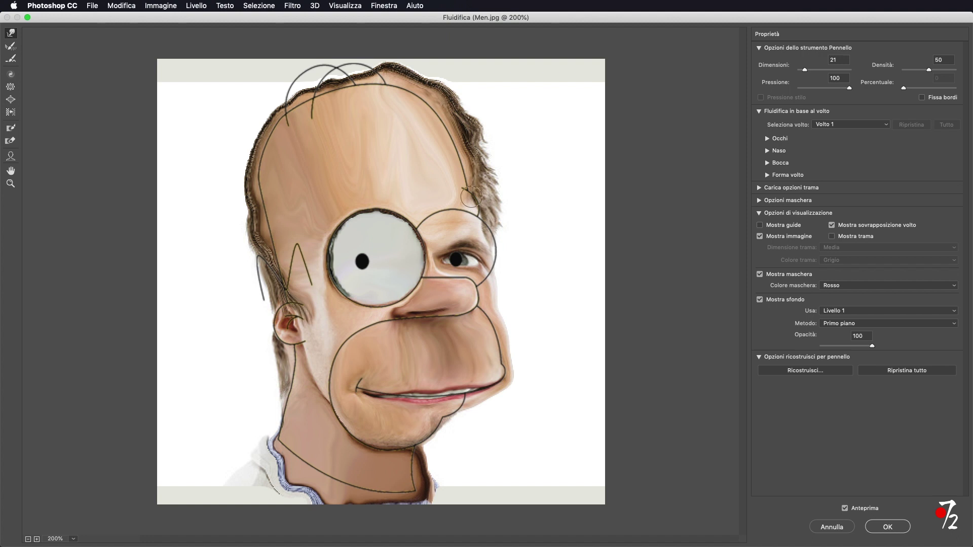
- Apply the Liquify warp and erase the hair along the head's left and top
{"action": "left_click", "coordinate": [893, 528]}
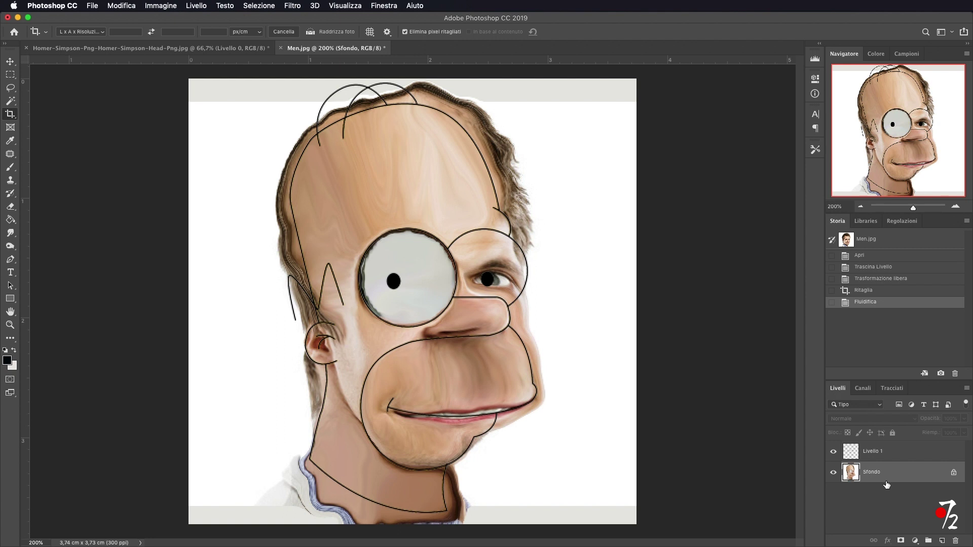
{"action": "left_click", "coordinate": [14, 205]}
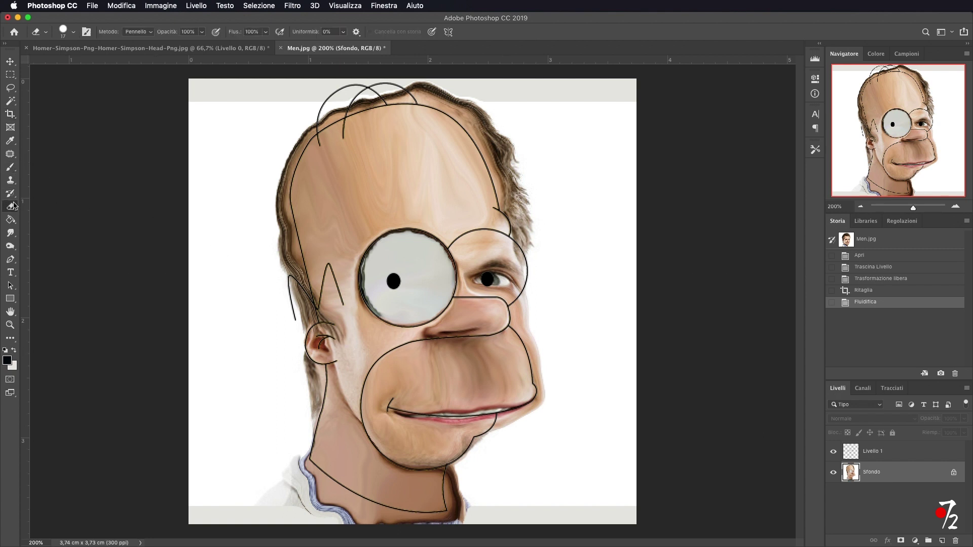
{"action": "mouse_move", "coordinate": [267, 257]}
{"action": "left_mouse_down"}
{"action": "mouse_move", "coordinate": [283, 250]}
{"action": "mouse_move", "coordinate": [299, 273]}
{"action": "mouse_move", "coordinate": [304, 313]}
{"action": "mouse_move", "coordinate": [291, 343]}
{"action": "mouse_move", "coordinate": [315, 369]}
{"action": "mouse_move", "coordinate": [302, 360]}
{"action": "mouse_move", "coordinate": [273, 376]}
{"action": "left_mouse_up"}
{"action": "mouse_move", "coordinate": [293, 257]}
{"action": "left_mouse_down"}
{"action": "mouse_move", "coordinate": [267, 174]}
{"action": "mouse_move", "coordinate": [281, 231]}
{"action": "mouse_move", "coordinate": [289, 125]}
{"action": "mouse_move", "coordinate": [282, 174]}
{"action": "mouse_move", "coordinate": [298, 136]}
{"action": "mouse_move", "coordinate": [357, 102]}
{"action": "mouse_move", "coordinate": [426, 95]}
{"action": "mouse_move", "coordinate": [499, 119]}
{"action": "left_mouse_up"}
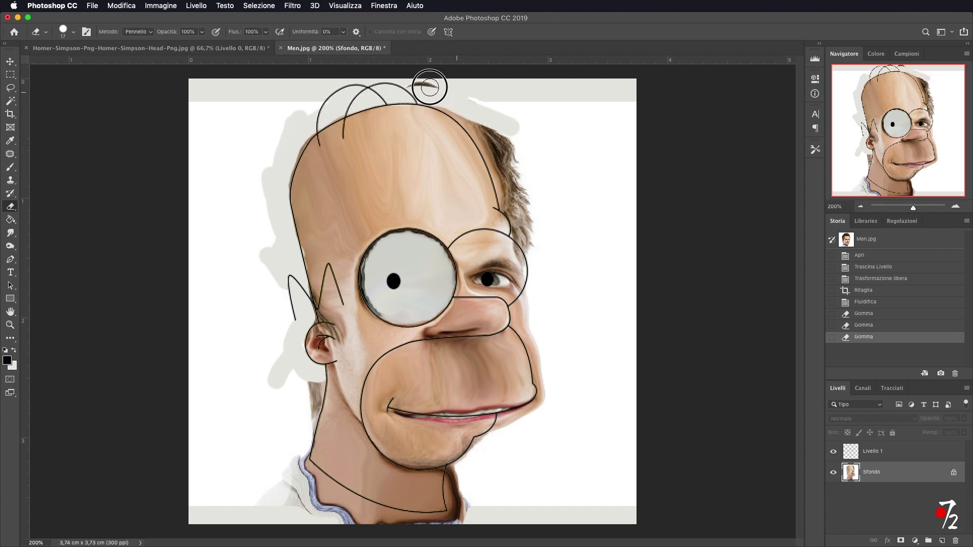
{"action": "mouse_move", "coordinate": [281, 174]}
{"action": "left_mouse_down"}
{"action": "mouse_move", "coordinate": [304, 130]}
{"action": "mouse_move", "coordinate": [355, 98]}
{"action": "left_mouse_up"}
- Erase the right-side hair, face edge, chin and neck background, then zoom to 300%
{"action": "mouse_move", "coordinate": [537, 234]}
{"action": "left_mouse_down"}
{"action": "mouse_move", "coordinate": [515, 206]}
{"action": "mouse_move", "coordinate": [519, 223]}
{"action": "mouse_move", "coordinate": [478, 129]}
{"action": "mouse_move", "coordinate": [532, 196]}
{"action": "mouse_move", "coordinate": [532, 260]}
{"action": "left_mouse_up"}
{"action": "mouse_move", "coordinate": [533, 298]}
{"action": "left_mouse_down"}
{"action": "mouse_move", "coordinate": [517, 308]}
{"action": "mouse_move", "coordinate": [544, 381]}
{"action": "left_mouse_up"}
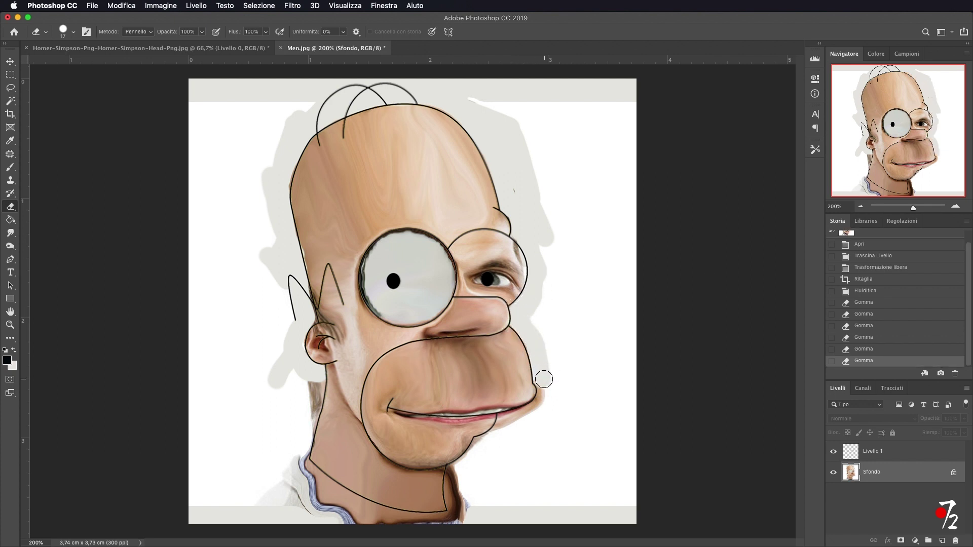
{"action": "mouse_move", "coordinate": [524, 419]}
{"action": "left_mouse_down"}
{"action": "mouse_move", "coordinate": [500, 428]}
{"action": "mouse_move", "coordinate": [491, 450]}
{"action": "left_mouse_up"}
{"action": "mouse_move", "coordinate": [456, 483]}
{"action": "left_mouse_down"}
{"action": "mouse_move", "coordinate": [454, 473]}
{"action": "mouse_move", "coordinate": [491, 441]}
{"action": "mouse_move", "coordinate": [451, 506]}
{"action": "mouse_move", "coordinate": [470, 512]}
{"action": "mouse_move", "coordinate": [434, 521]}
{"action": "mouse_move", "coordinate": [362, 506]}
{"action": "mouse_move", "coordinate": [310, 464]}
{"action": "mouse_move", "coordinate": [341, 514]}
{"action": "mouse_move", "coordinate": [282, 486]}
{"action": "mouse_move", "coordinate": [380, 521]}
{"action": "mouse_move", "coordinate": [304, 482]}
{"action": "left_mouse_up"}
{"action": "mouse_move", "coordinate": [275, 395]}
{"action": "left_mouse_down"}
{"action": "mouse_move", "coordinate": [304, 376]}
{"action": "mouse_move", "coordinate": [310, 382]}
{"action": "mouse_move", "coordinate": [297, 456]}
{"action": "mouse_move", "coordinate": [304, 424]}
{"action": "mouse_move", "coordinate": [267, 510]}
{"action": "mouse_move", "coordinate": [293, 406]}
{"action": "mouse_move", "coordinate": [277, 471]}
{"action": "mouse_move", "coordinate": [275, 431]}
{"action": "left_mouse_up"}
{"action": "mouse_move", "coordinate": [459, 443]}
{"action": "left_mouse_down"}
{"action": "mouse_move", "coordinate": [486, 469]}
{"action": "mouse_move", "coordinate": [564, 414]}
{"action": "left_mouse_up"}
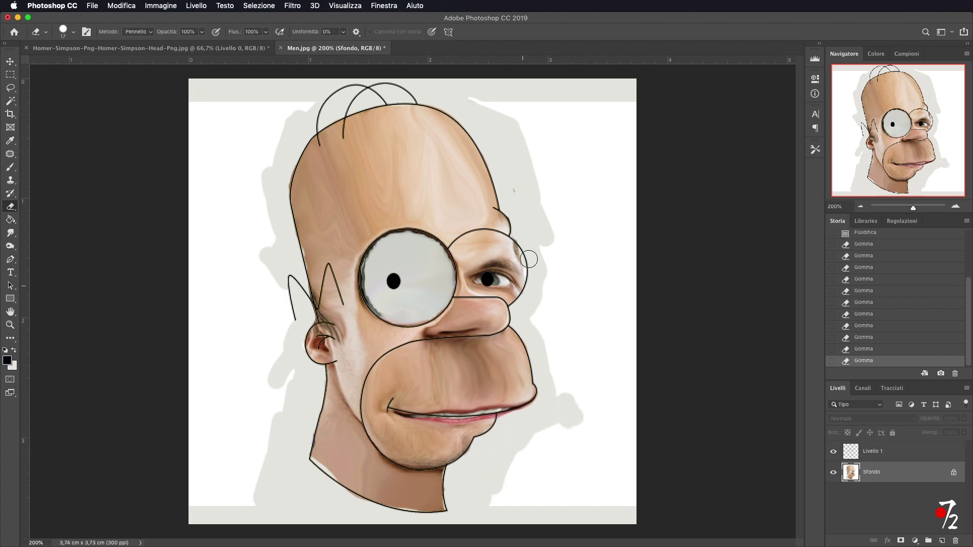
{"action": "left_click", "coordinate": [956, 207]}
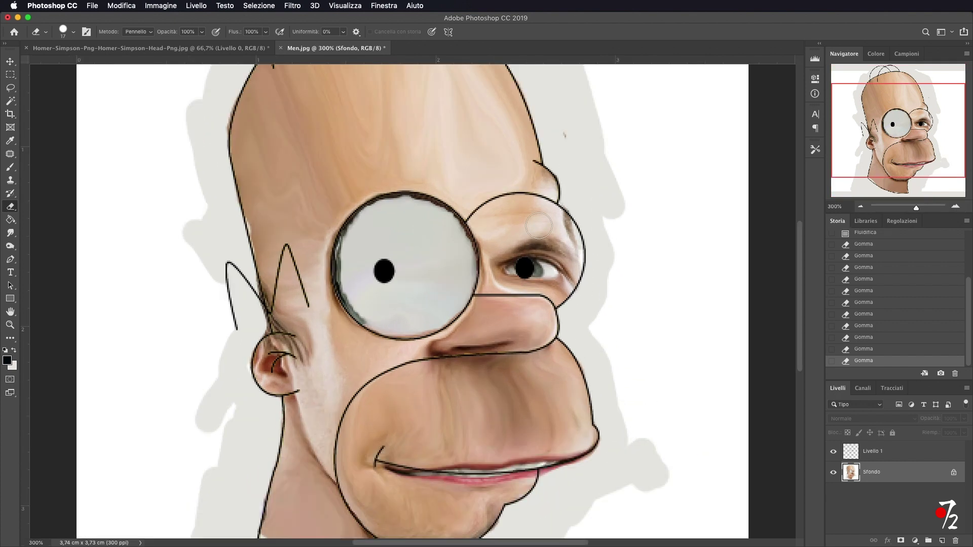
- Clone Stamp clean eye white over the left eyeball's lower-left and top edge
{"action": "left_click", "coordinate": [11, 182]}
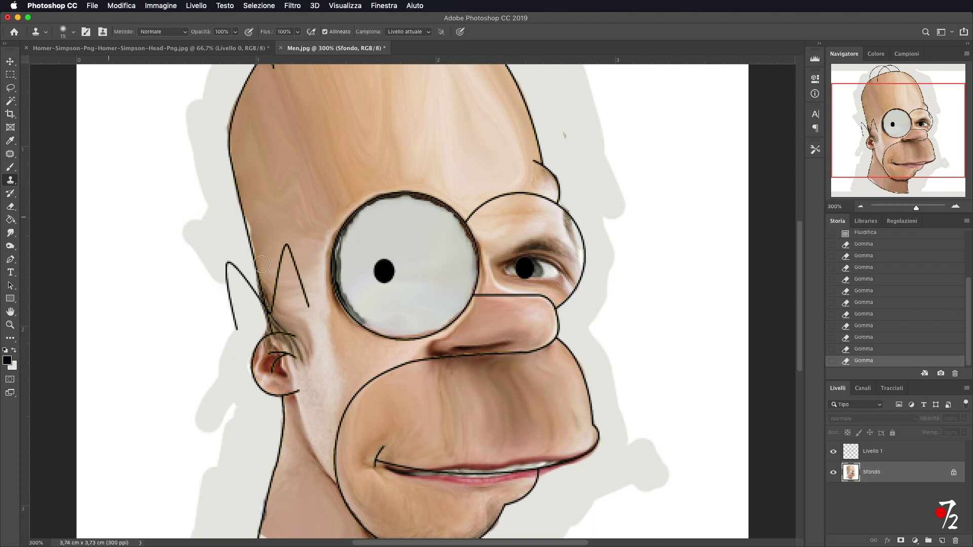
{"action": "left_click", "coordinate": [372, 305], "text": "alt"}
{"action": "mouse_move", "coordinate": [372, 305]}
{"action": "left_mouse_down"}
{"action": "mouse_move", "coordinate": [354, 309]}
{"action": "mouse_move", "coordinate": [369, 319]}
{"action": "mouse_move", "coordinate": [348, 287]}
{"action": "mouse_move", "coordinate": [355, 229]}
{"action": "mouse_move", "coordinate": [345, 274]}
{"action": "left_mouse_up"}
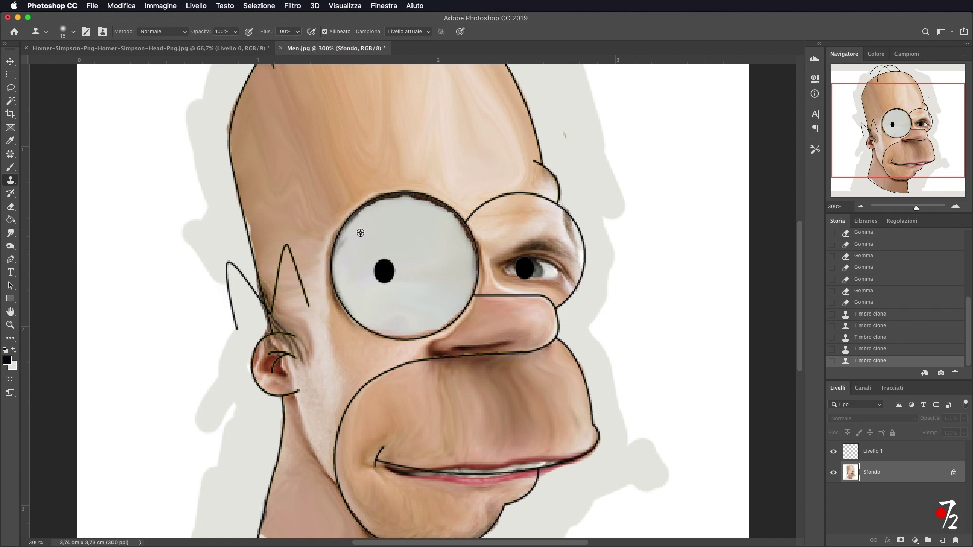
{"action": "mouse_move", "coordinate": [366, 215]}
{"action": "left_mouse_down"}
{"action": "mouse_move", "coordinate": [428, 211]}
{"action": "mouse_move", "coordinate": [390, 206]}
{"action": "left_mouse_up"}
{"action": "left_click", "coordinate": [390, 206]}
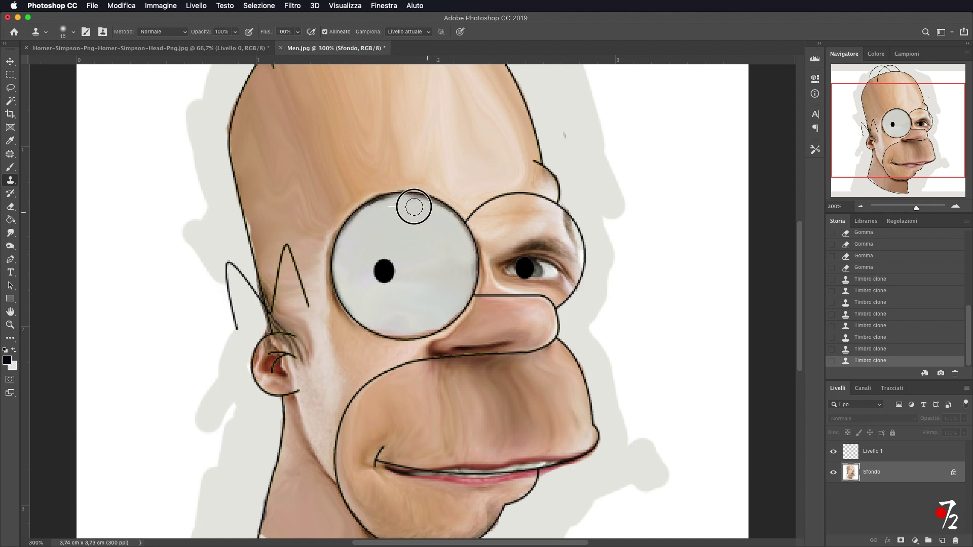
- Clone over the eyeball's upper-right edge and the grey smudge on its lower white
{"action": "left_click_drag", "start_coordinate": [393, 207], "coordinate": [441, 216]}
{"action": "left_click", "coordinate": [440, 217]}
{"action": "mouse_move", "coordinate": [424, 311]}
{"action": "left_mouse_down"}
{"action": "mouse_move", "coordinate": [398, 322]}
{"action": "mouse_move", "coordinate": [434, 317]}
{"action": "mouse_move", "coordinate": [404, 326]}
{"action": "left_mouse_up"}
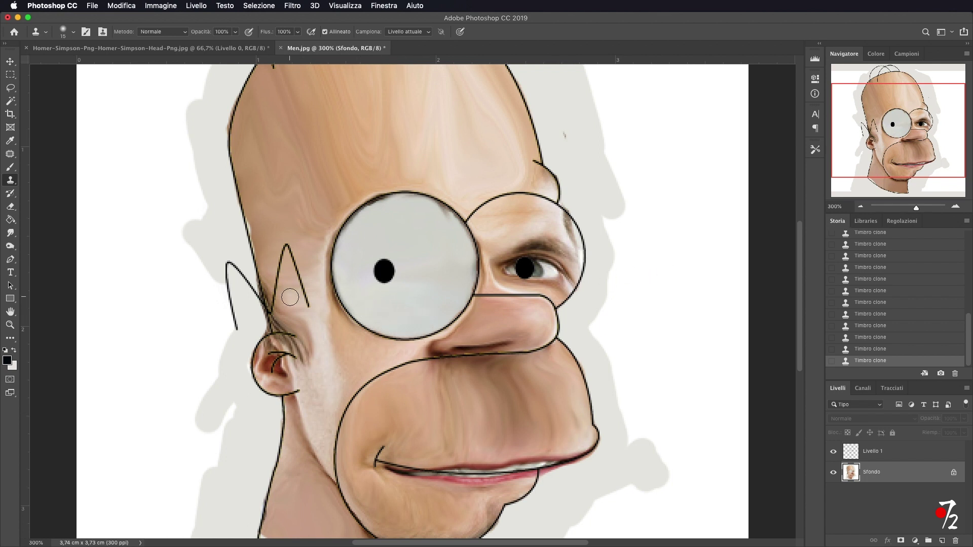
{"action": "scroll", "coordinate": [574, 234], "scroll_direction": "down", "scroll_amount": 2}
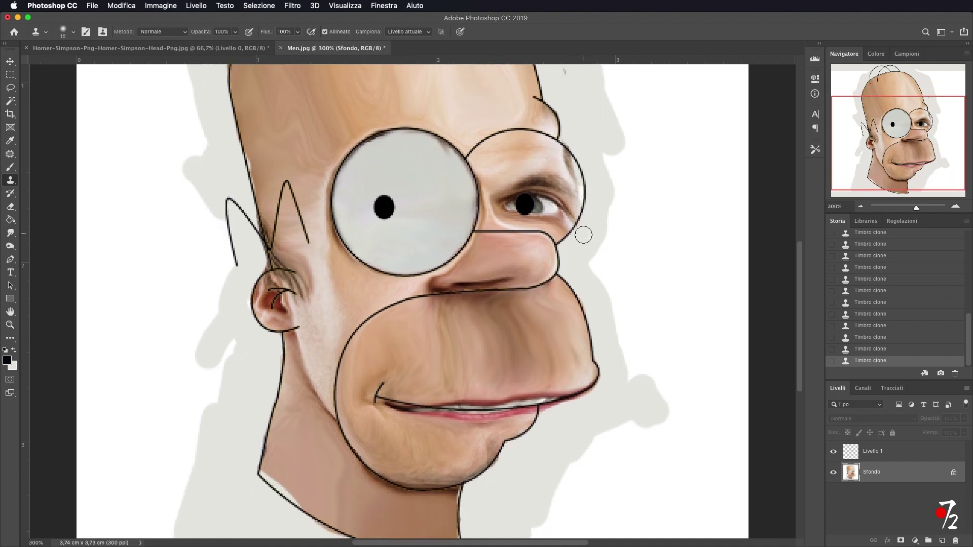
{"action": "scroll", "coordinate": [581, 236], "scroll_direction": "down", "scroll_amount": 2}
{"action": "scroll", "coordinate": [581, 236], "scroll_direction": "up", "scroll_amount": 5}
{"action": "scroll", "coordinate": [581, 238], "scroll_direction": "up", "scroll_amount": 2}
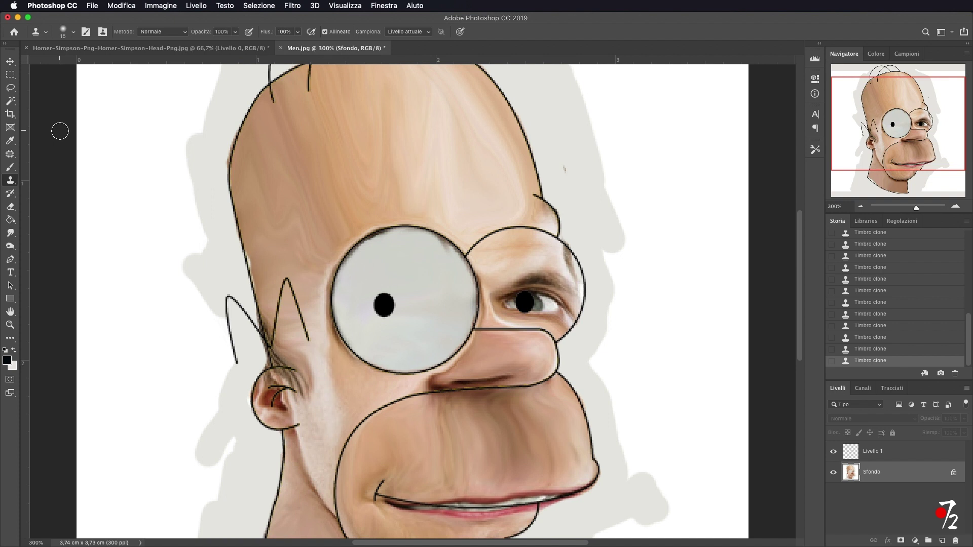
- Copy an elliptical selection of the cleaned left eyeball onto a new layer, Livello 2
{"action": "left_click", "coordinate": [11, 75]}
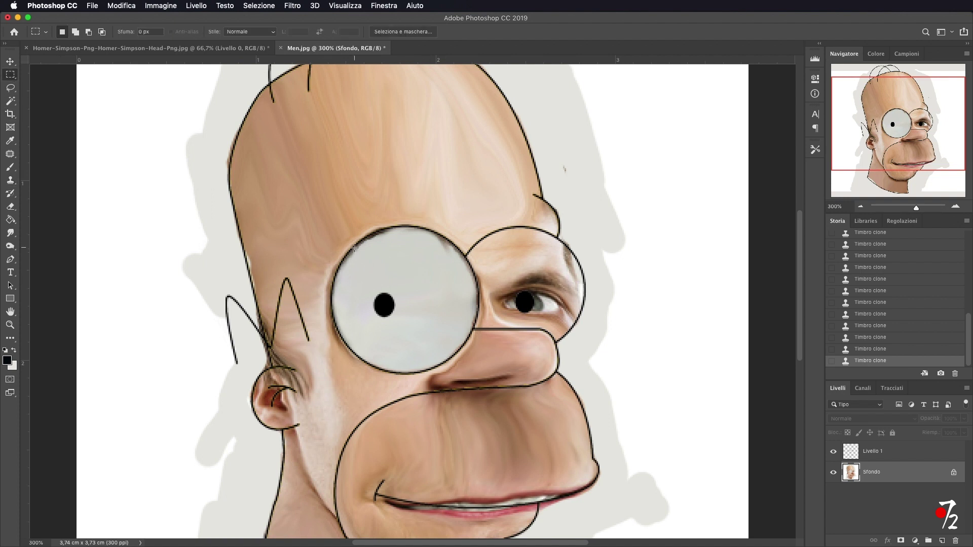
{"action": "left_click_drag", "start_coordinate": [11, 79], "coordinate": [56, 85]}
{"action": "left_click_drag", "start_coordinate": [317, 222], "coordinate": [460, 373]}
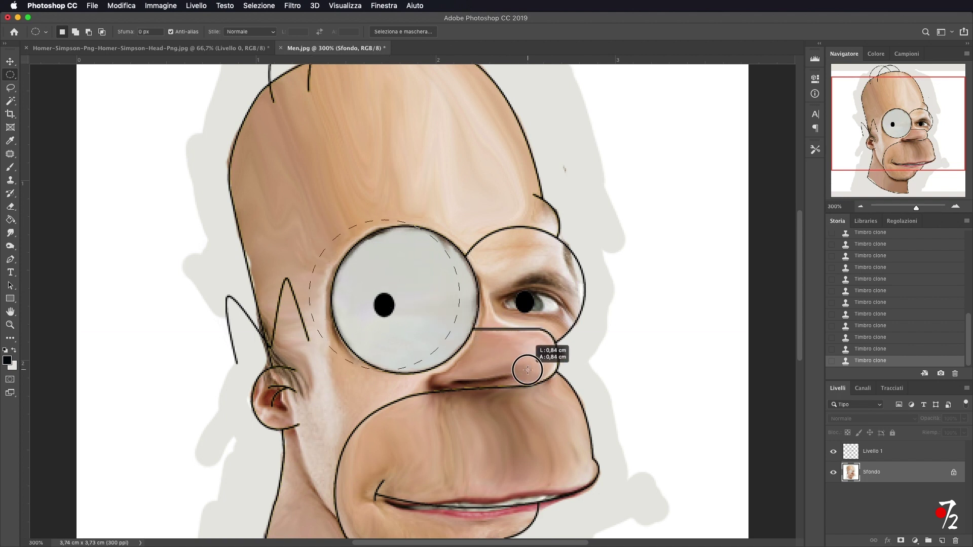
{"action": "left_click_drag", "start_coordinate": [422, 304], "coordinate": [441, 307]}
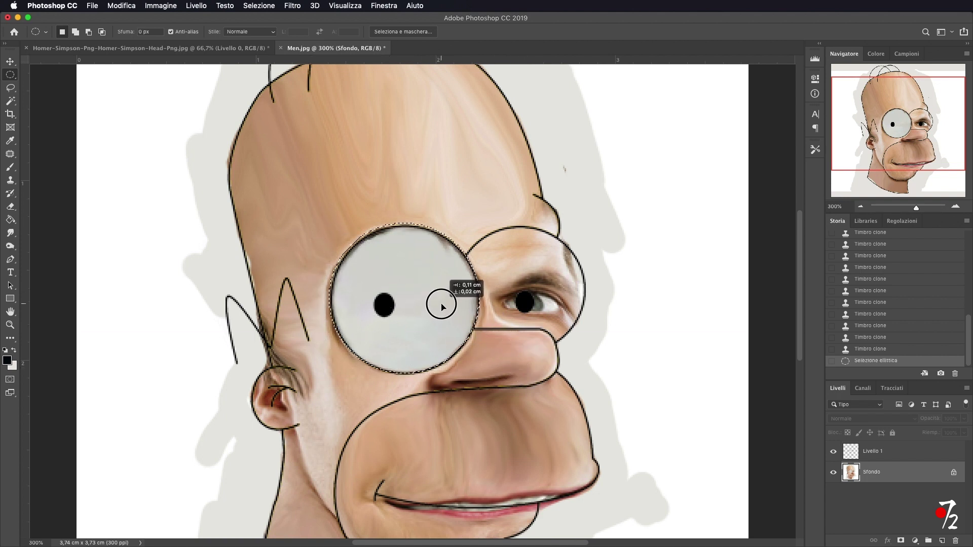
{"action": "key", "text": "ctrl+j"}
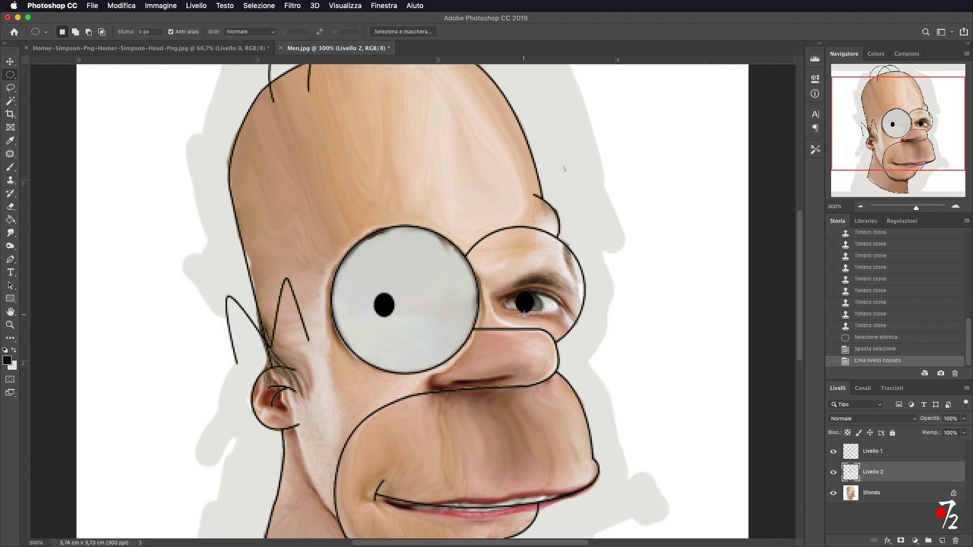
- Move the eyeball copy onto the right eye and scale it down to about 88%
{"action": "key", "text": "v"}
{"action": "left_click_drag", "start_coordinate": [406, 304], "coordinate": [547, 301]}
{"action": "key", "text": "ctrl+t"}
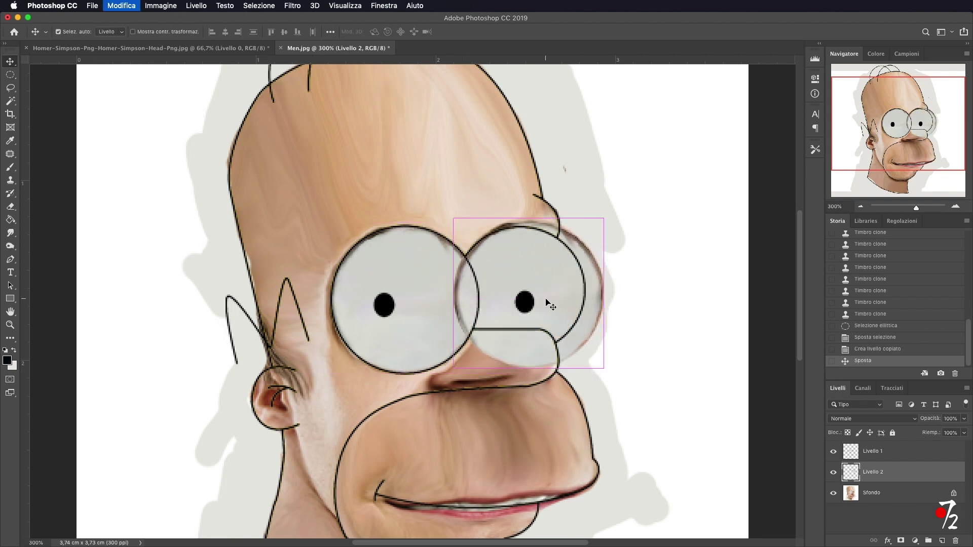
{"action": "left_click_drag", "start_coordinate": [603, 370], "coordinate": [580, 356]}
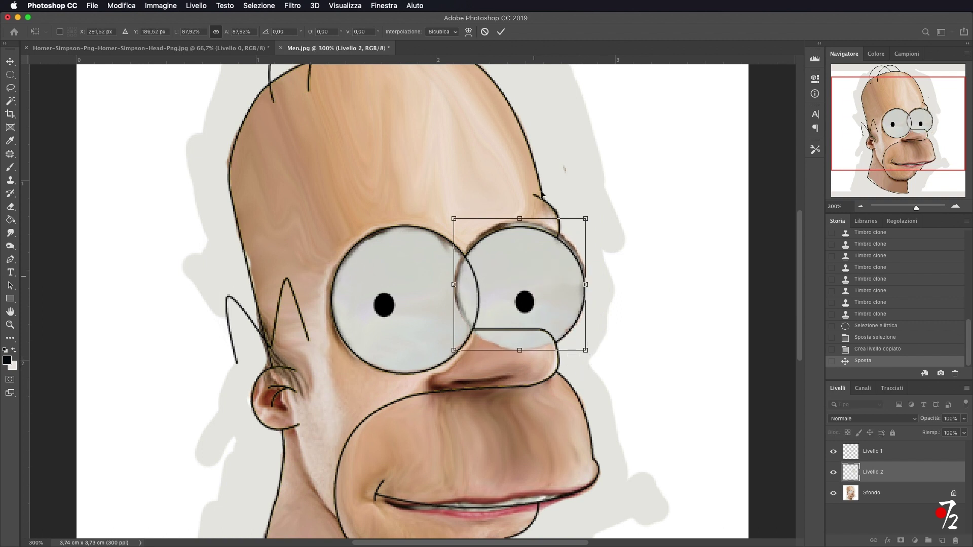
{"action": "left_click", "coordinate": [504, 31]}
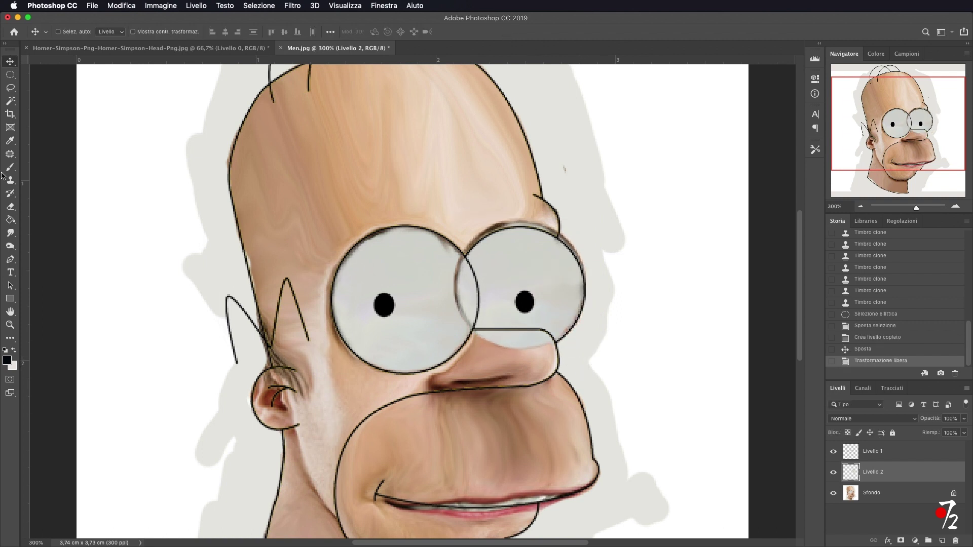
{"action": "left_click", "coordinate": [10, 207]}
- Erase Livello 2's overlap on the left eye, the brown shading above, and the nose skin patch
{"action": "mouse_move", "coordinate": [462, 298]}
{"action": "left_mouse_down"}
{"action": "mouse_move", "coordinate": [450, 260]}
{"action": "mouse_move", "coordinate": [435, 261]}
{"action": "left_mouse_up"}
{"action": "left_click_drag", "start_coordinate": [471, 211], "coordinate": [569, 228]}
{"action": "left_click_drag", "start_coordinate": [521, 208], "coordinate": [489, 211]}
{"action": "left_click_drag", "start_coordinate": [570, 350], "coordinate": [598, 310]}
{"action": "left_click_drag", "start_coordinate": [543, 356], "coordinate": [527, 344]}
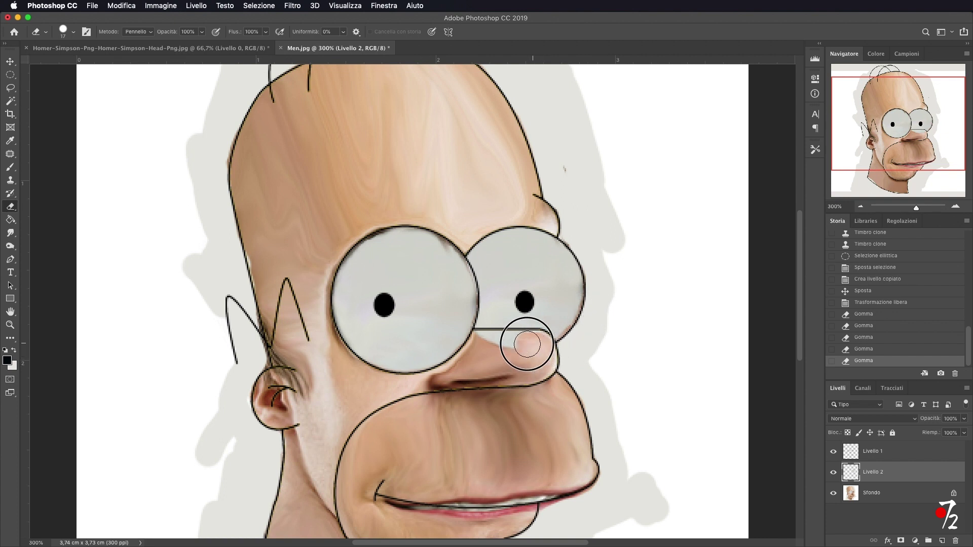
{"action": "left_click_drag", "start_coordinate": [486, 348], "coordinate": [452, 374]}
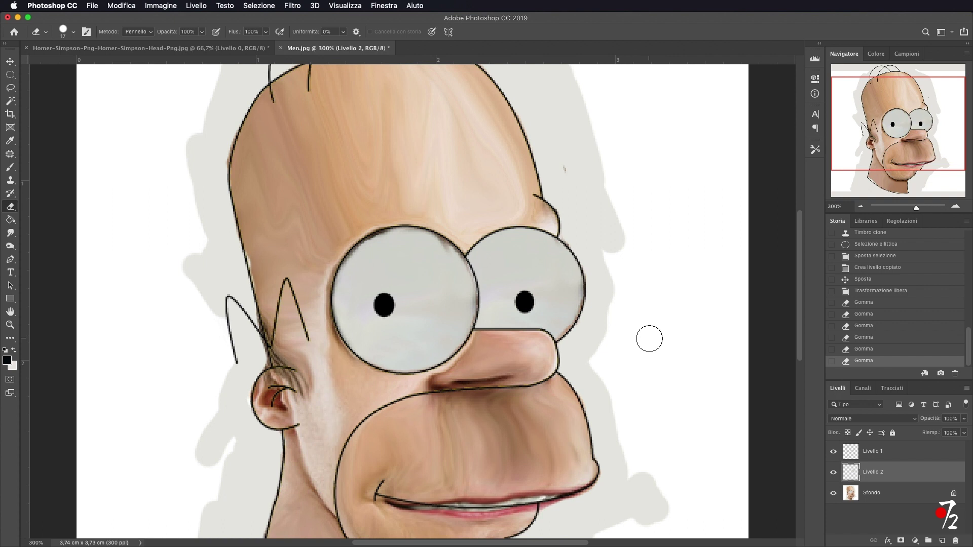
- Merge Livello 2 into the background with Unisci livelli
{"action": "left_click", "coordinate": [10, 181]}
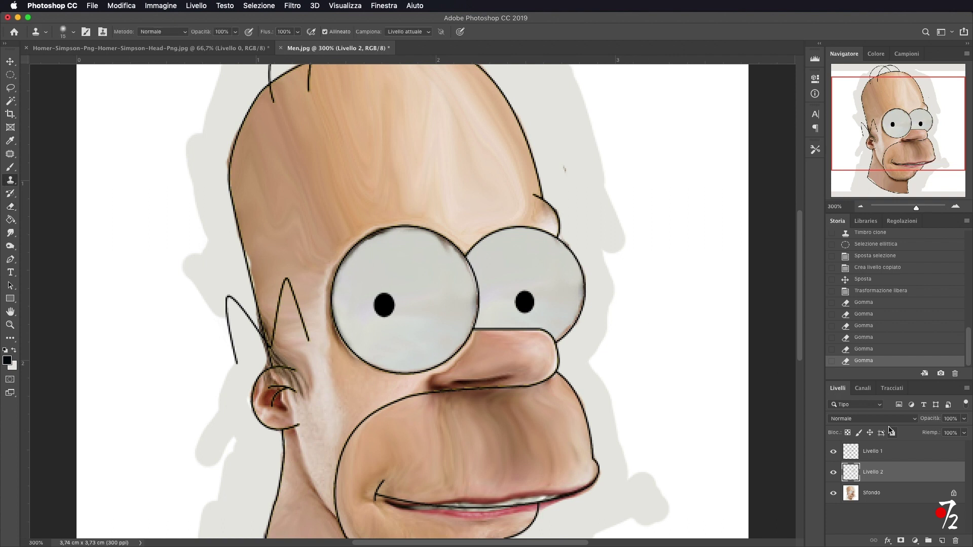
{"action": "right_click", "coordinate": [890, 495]}
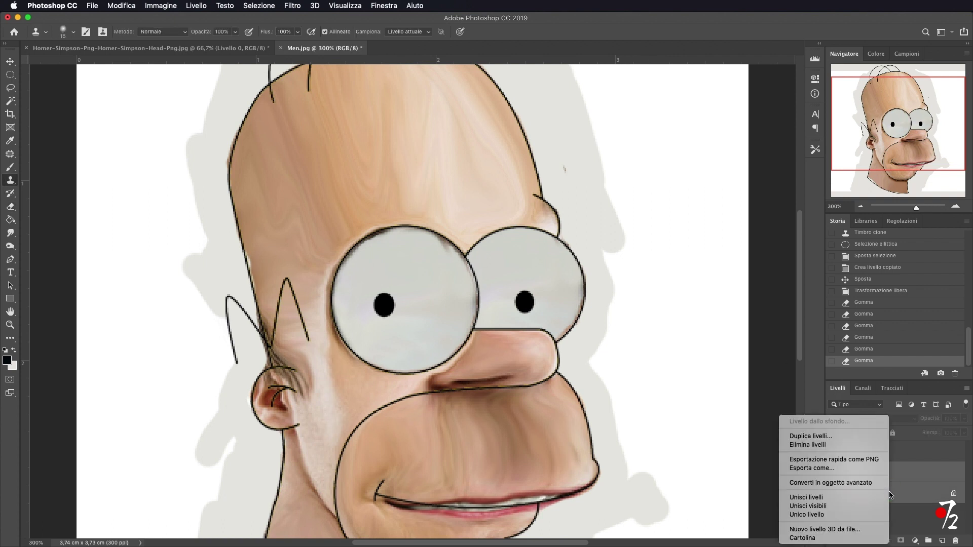
{"action": "left_click", "coordinate": [834, 498]}
- Clone away the brown shading along the left eye's top and retouch both eyes' inner edges
{"action": "left_click", "coordinate": [430, 266], "text": "alt"}
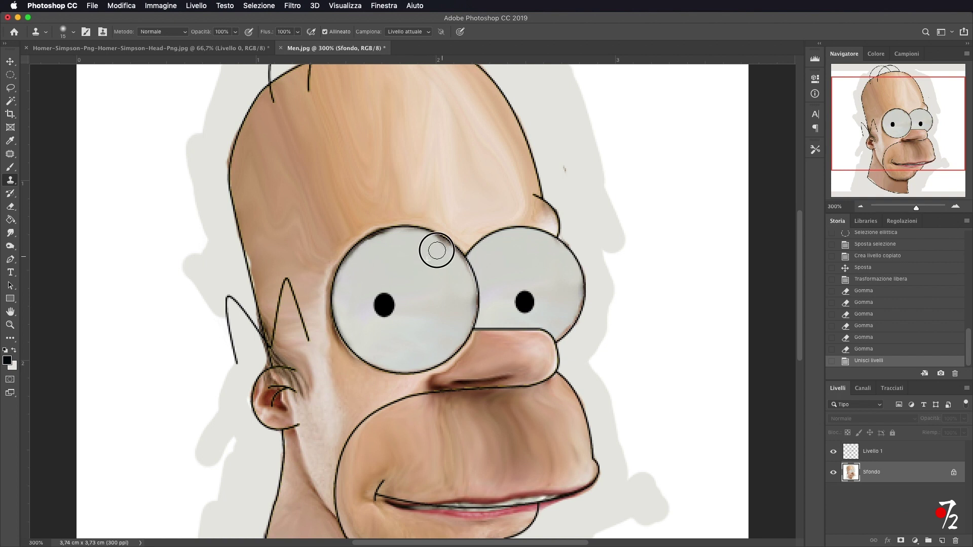
{"action": "left_click_drag", "start_coordinate": [434, 247], "coordinate": [460, 271]}
{"action": "left_click", "coordinate": [407, 246], "text": "alt"}
{"action": "left_click_drag", "start_coordinate": [374, 246], "coordinate": [400, 231]}
{"action": "left_click_drag", "start_coordinate": [567, 310], "coordinate": [567, 306]}
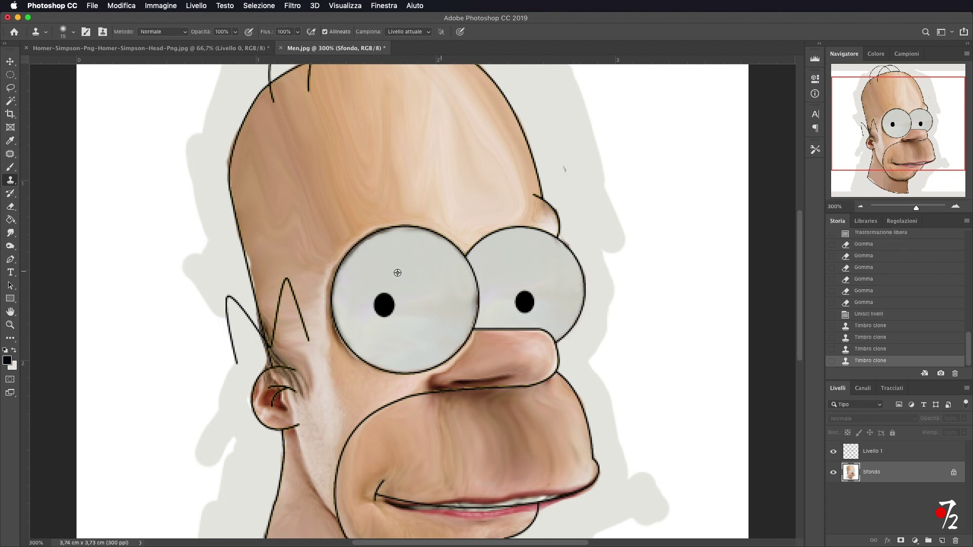
{"action": "mouse_move", "coordinate": [464, 299]}
{"action": "left_mouse_down"}
{"action": "mouse_move", "coordinate": [457, 330]}
{"action": "mouse_move", "coordinate": [433, 340]}
{"action": "left_mouse_up"}
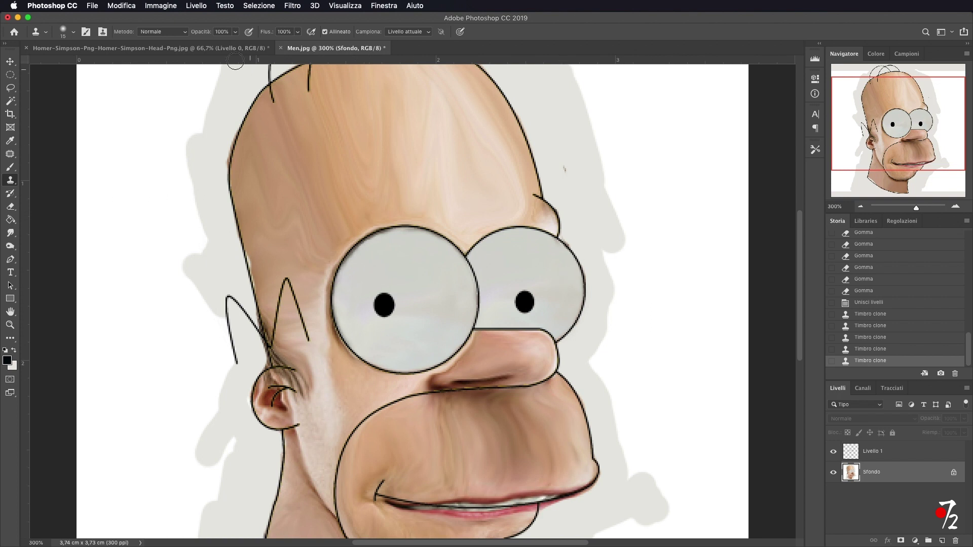
- Reopen Fluidifica at 400% and nudge the nose edge toward the left eye
{"action": "left_click", "coordinate": [291, 6]}
{"action": "left_click", "coordinate": [327, 86]}
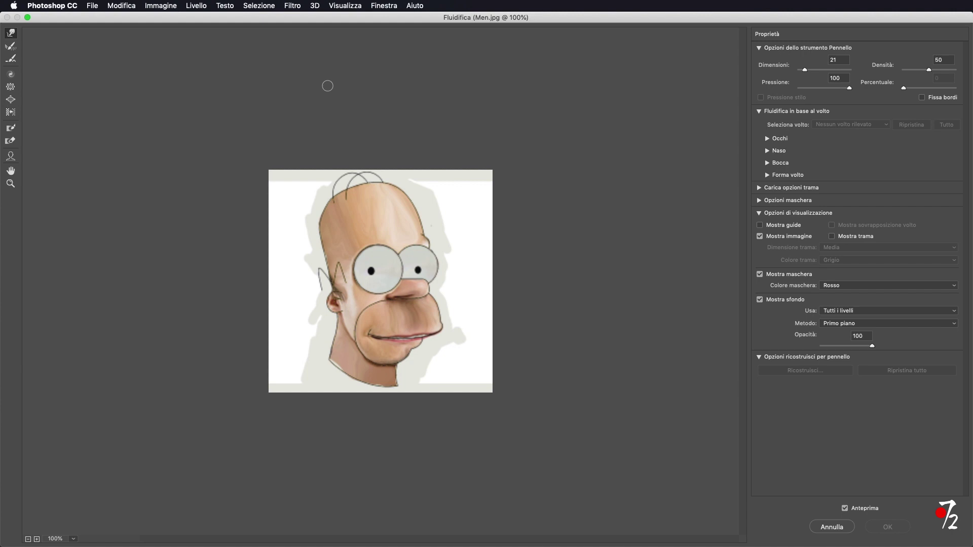
{"action": "left_click", "coordinate": [36, 539]}
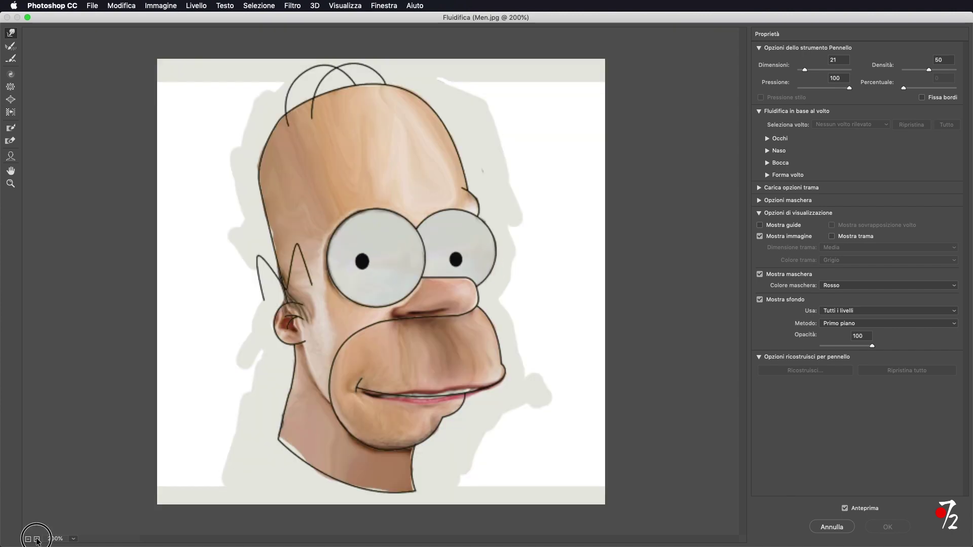
{"action": "left_click_drag", "start_coordinate": [440, 333], "coordinate": [428, 321]}
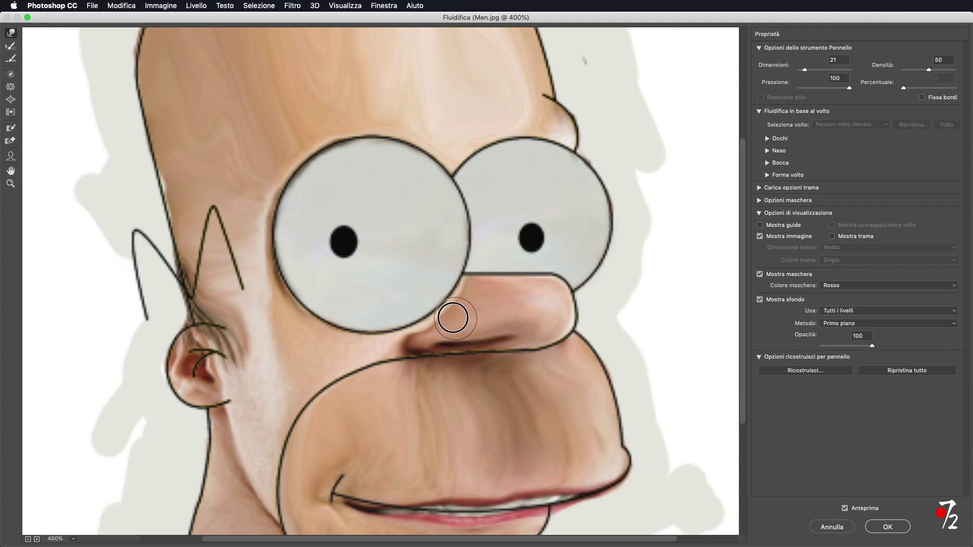
- Set the Liquify backdrop to Livello 1 with Primo piano mode
{"action": "left_click", "coordinate": [871, 311]}
{"action": "left_click", "coordinate": [856, 324]}
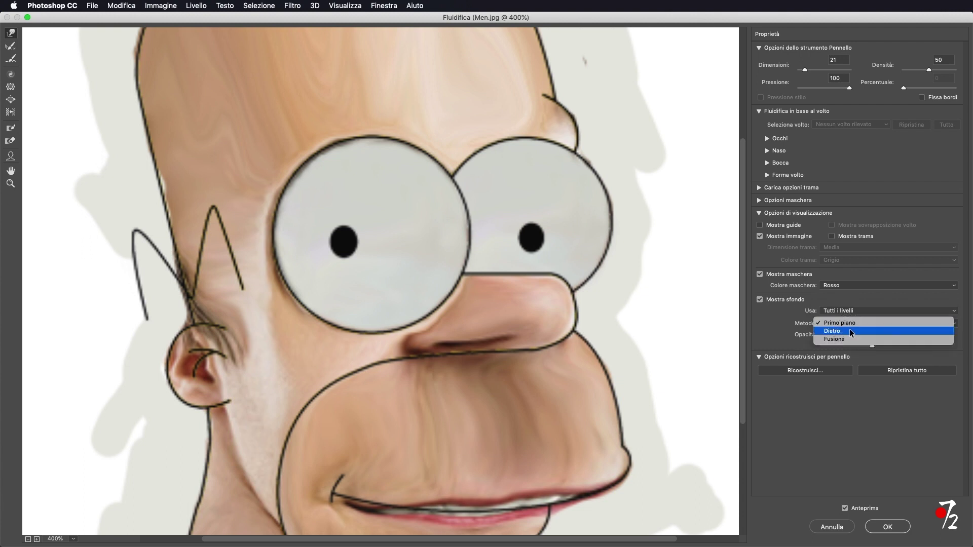
{"action": "left_click", "coordinate": [852, 332]}
{"action": "left_click", "coordinate": [850, 322]}
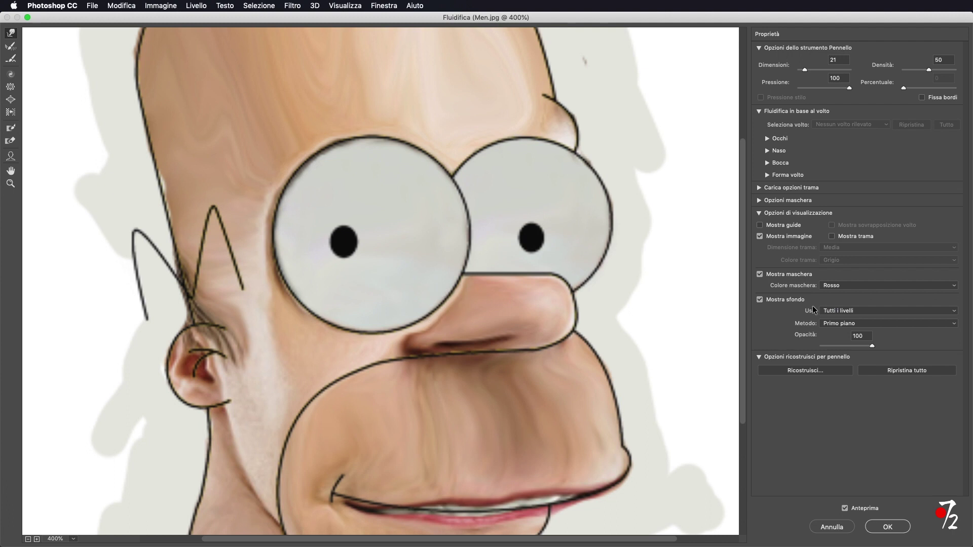
{"action": "left_click", "coordinate": [896, 310]}
{"action": "left_click", "coordinate": [882, 323]}
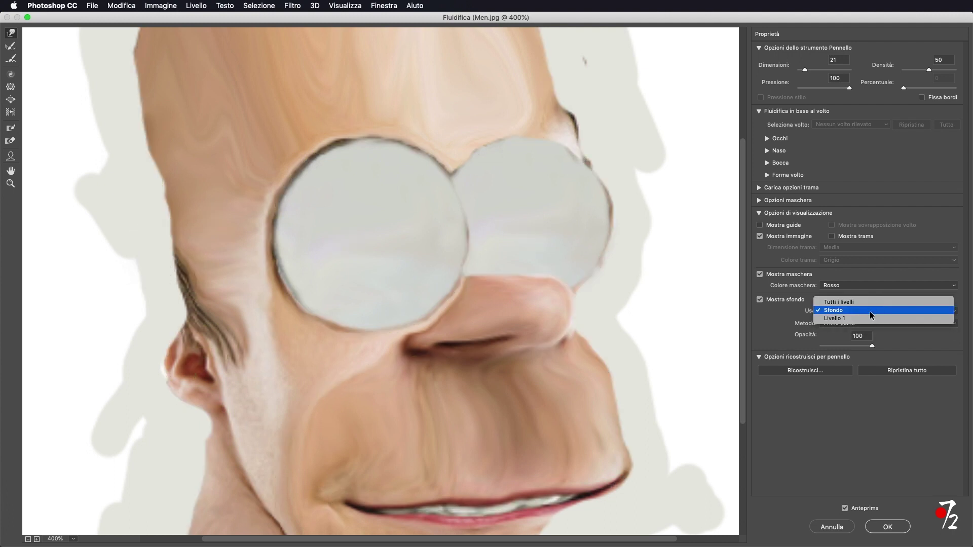
{"action": "left_click", "coordinate": [881, 321]}
- Warp the nose, ear and neck skin so they fill Homer's outline
{"action": "mouse_move", "coordinate": [466, 301]}
{"action": "left_mouse_down"}
{"action": "mouse_move", "coordinate": [460, 289]}
{"action": "mouse_move", "coordinate": [413, 293]}
{"action": "mouse_move", "coordinate": [455, 282]}
{"action": "mouse_move", "coordinate": [413, 304]}
{"action": "mouse_move", "coordinate": [410, 329]}
{"action": "left_mouse_up"}
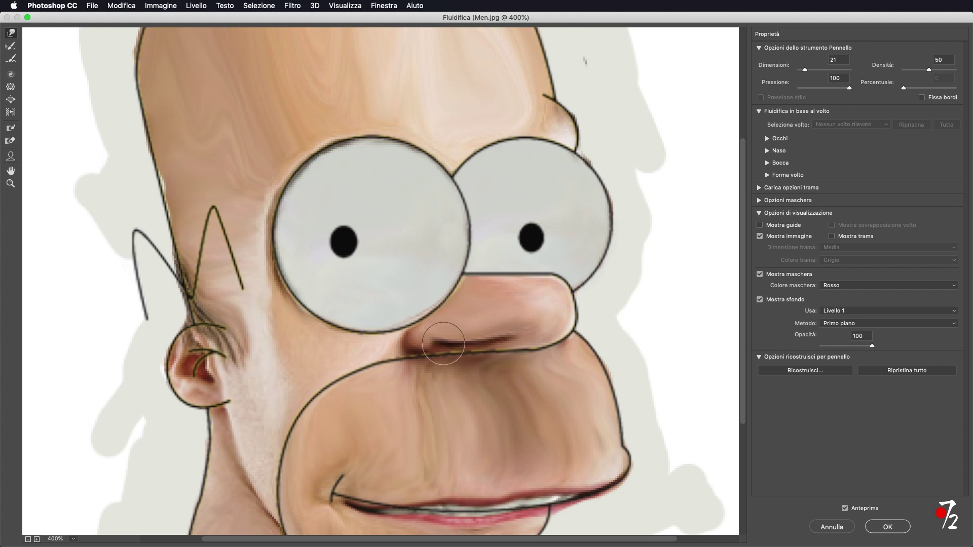
{"action": "mouse_move", "coordinate": [527, 340]}
{"action": "left_mouse_down"}
{"action": "mouse_move", "coordinate": [560, 321]}
{"action": "mouse_move", "coordinate": [560, 299]}
{"action": "left_mouse_up"}
{"action": "mouse_move", "coordinate": [180, 357]}
{"action": "left_mouse_down"}
{"action": "mouse_move", "coordinate": [190, 381]}
{"action": "mouse_move", "coordinate": [196, 336]}
{"action": "mouse_move", "coordinate": [233, 326]}
{"action": "mouse_move", "coordinate": [206, 304]}
{"action": "mouse_move", "coordinate": [234, 330]}
{"action": "mouse_move", "coordinate": [191, 265]}
{"action": "mouse_move", "coordinate": [223, 336]}
{"action": "mouse_move", "coordinate": [213, 335]}
{"action": "mouse_move", "coordinate": [212, 318]}
{"action": "left_mouse_up"}
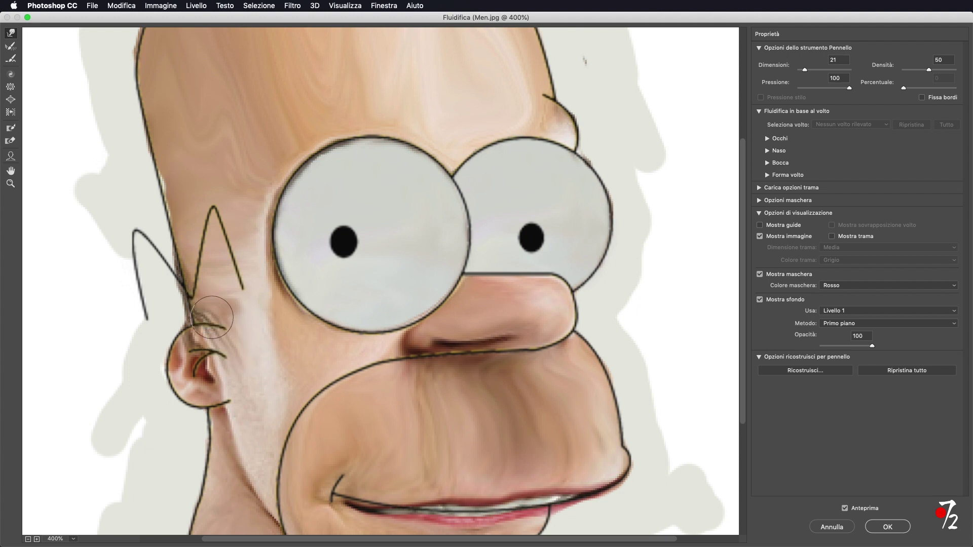
{"action": "scroll", "coordinate": [212, 318], "scroll_direction": "down", "scroll_amount": 5}
{"action": "mouse_move", "coordinate": [208, 427]}
{"action": "left_mouse_down"}
{"action": "mouse_move", "coordinate": [226, 433]}
{"action": "mouse_move", "coordinate": [201, 397]}
{"action": "mouse_move", "coordinate": [189, 406]}
{"action": "mouse_move", "coordinate": [264, 482]}
{"action": "mouse_move", "coordinate": [369, 504]}
{"action": "mouse_move", "coordinate": [358, 504]}
{"action": "mouse_move", "coordinate": [434, 500]}
{"action": "left_mouse_up"}
{"action": "left_click_drag", "start_coordinate": [444, 461], "coordinate": [443, 440]}
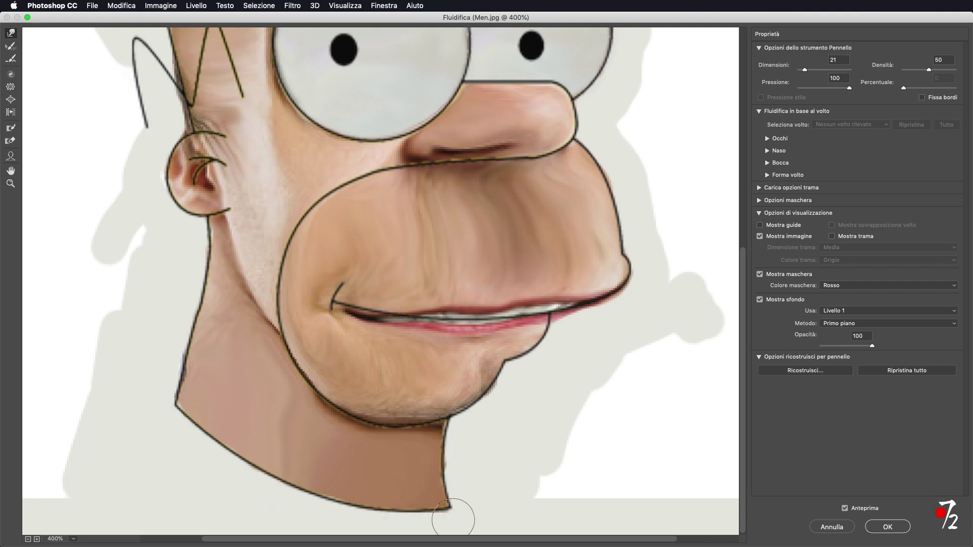
- Push the right mouth corner up and outward, then apply the Liquify changes
{"action": "key", "text": "p"}
{"action": "key", "text": "p"}
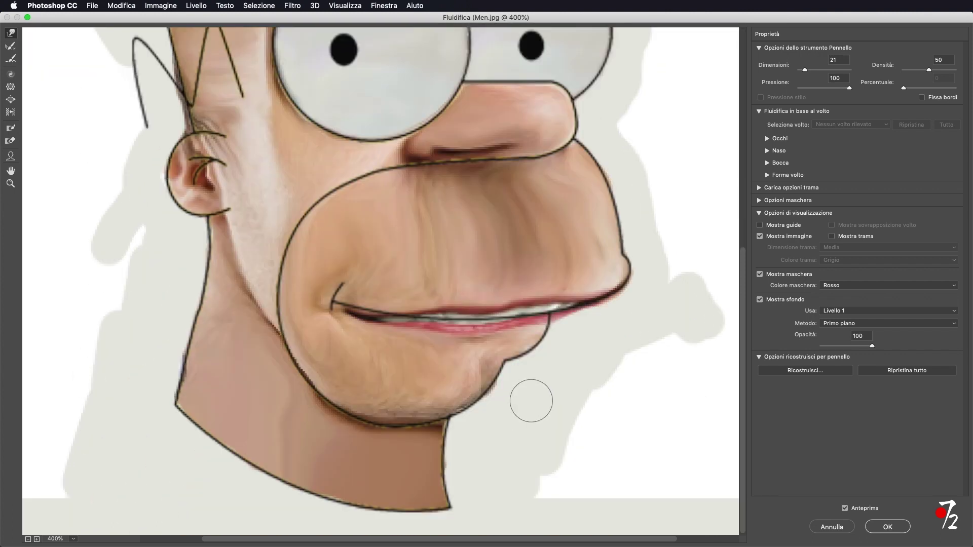
{"action": "scroll", "coordinate": [531, 400], "scroll_direction": "up", "scroll_amount": 3}
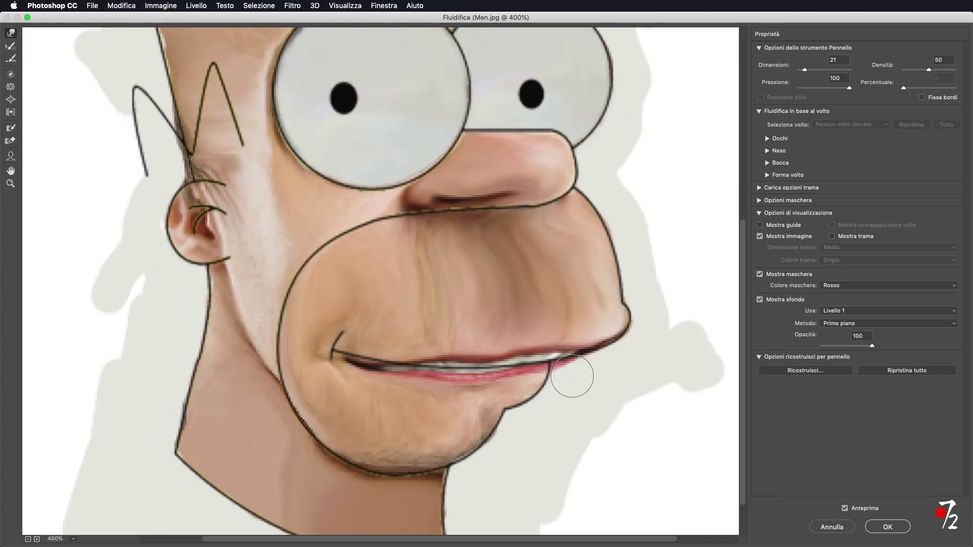
{"action": "mouse_move", "coordinate": [554, 369]}
{"action": "left_mouse_down"}
{"action": "mouse_move", "coordinate": [610, 346]}
{"action": "mouse_move", "coordinate": [625, 326]}
{"action": "left_mouse_up"}
{"action": "scroll", "coordinate": [628, 317], "scroll_direction": "up", "scroll_amount": 1}
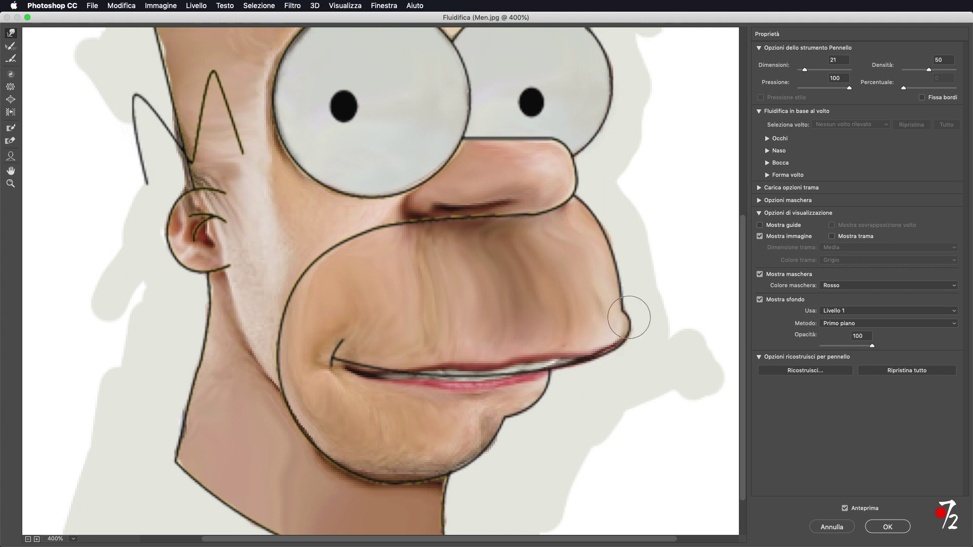
{"action": "scroll", "coordinate": [629, 317], "scroll_direction": "up", "scroll_amount": 15}
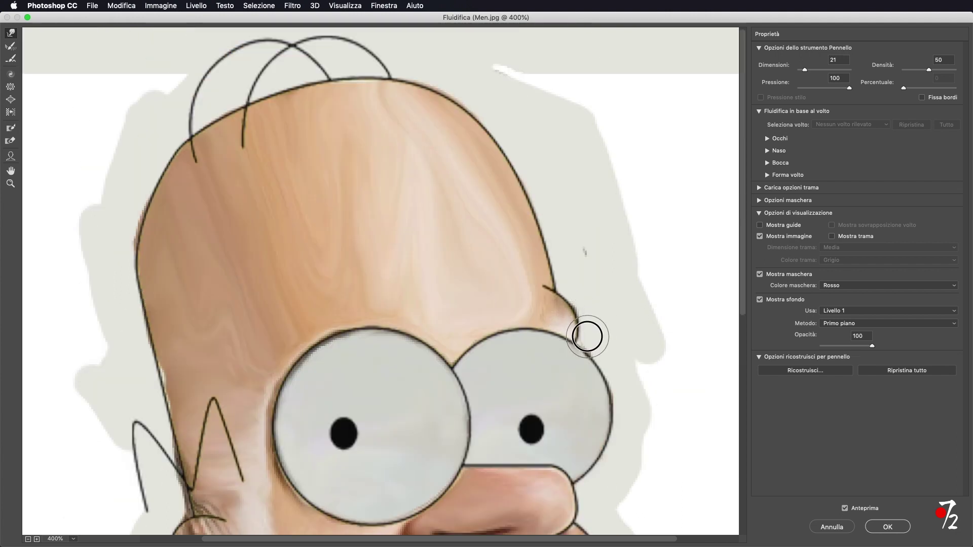
{"action": "scroll", "coordinate": [374, 126], "scroll_direction": "down", "scroll_amount": 1}
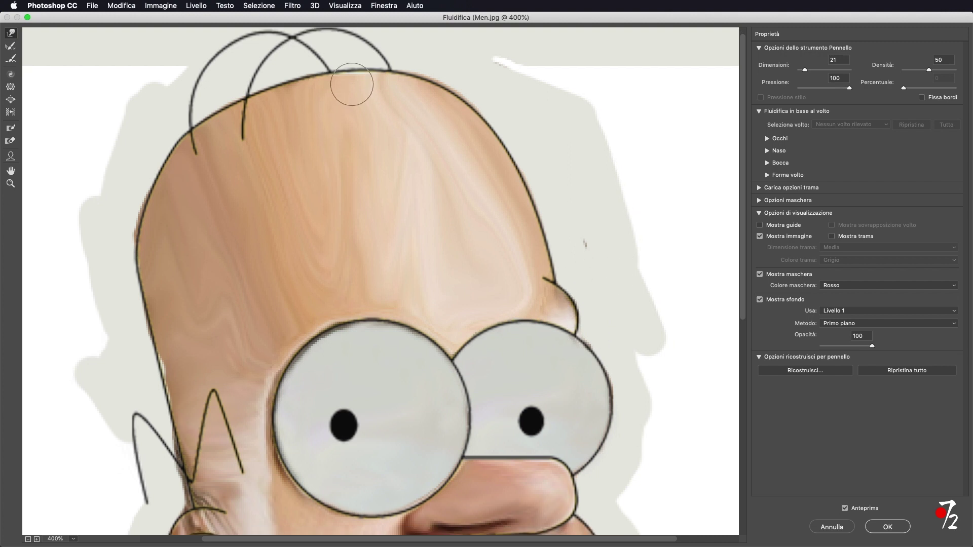
{"action": "scroll", "coordinate": [434, 163], "scroll_direction": "down", "scroll_amount": 15}
{"action": "scroll", "coordinate": [196, 262], "scroll_direction": "up", "scroll_amount": 15}
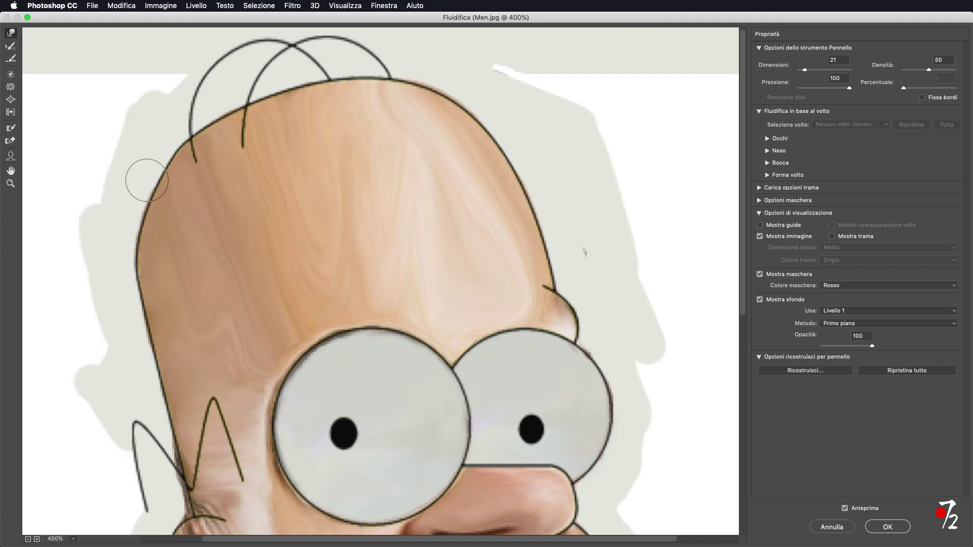
{"action": "scroll", "coordinate": [353, 198], "scroll_direction": "down", "scroll_amount": 10}
{"action": "scroll", "coordinate": [352, 201], "scroll_direction": "up", "scroll_amount": 5}
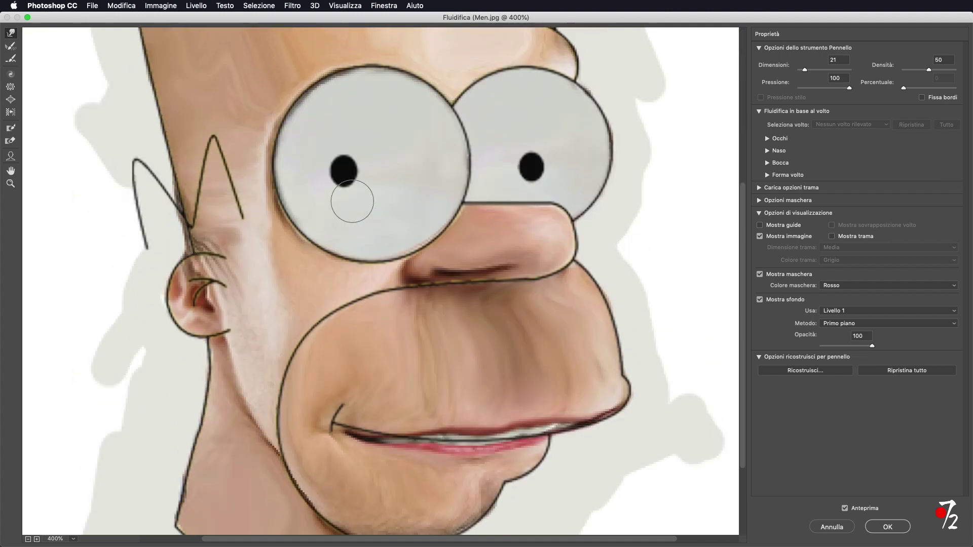
{"action": "scroll", "coordinate": [352, 201], "scroll_direction": "up", "scroll_amount": 5}
{"action": "left_click", "coordinate": [887, 527]}
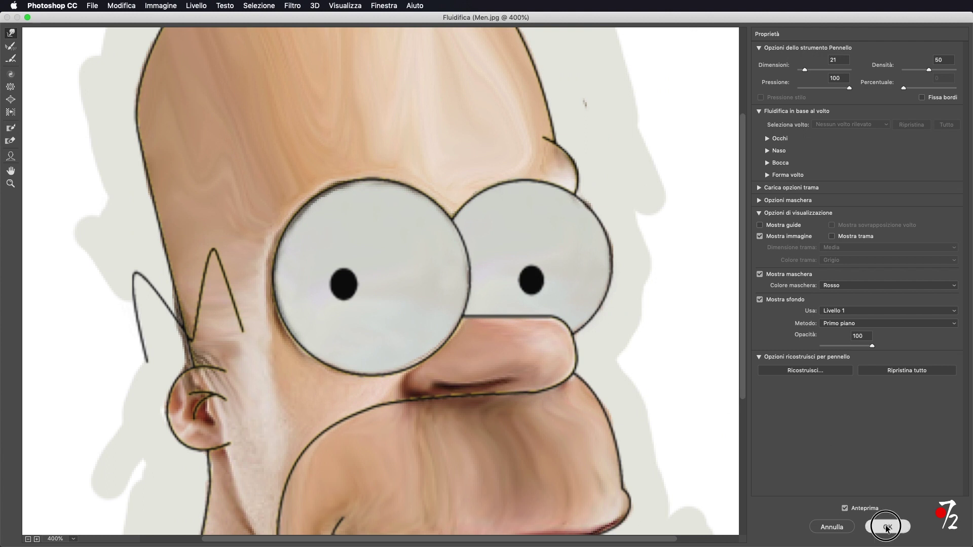
{"action": "scroll", "coordinate": [689, 389], "scroll_direction": "down", "scroll_amount": 1}
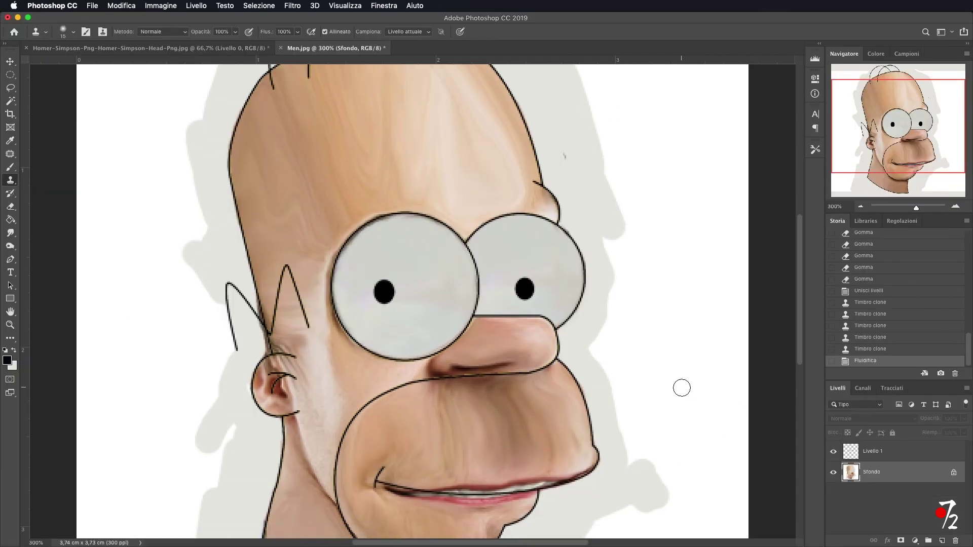
- Unlock Sfondo to Livello 0 and delete the light background around the head with the Magic Wand
{"action": "left_click", "coordinate": [279, 313]}
{"action": "left_click", "coordinate": [953, 472]}
{"action": "left_click", "coordinate": [10, 101]}
{"action": "left_click", "coordinate": [124, 268]}
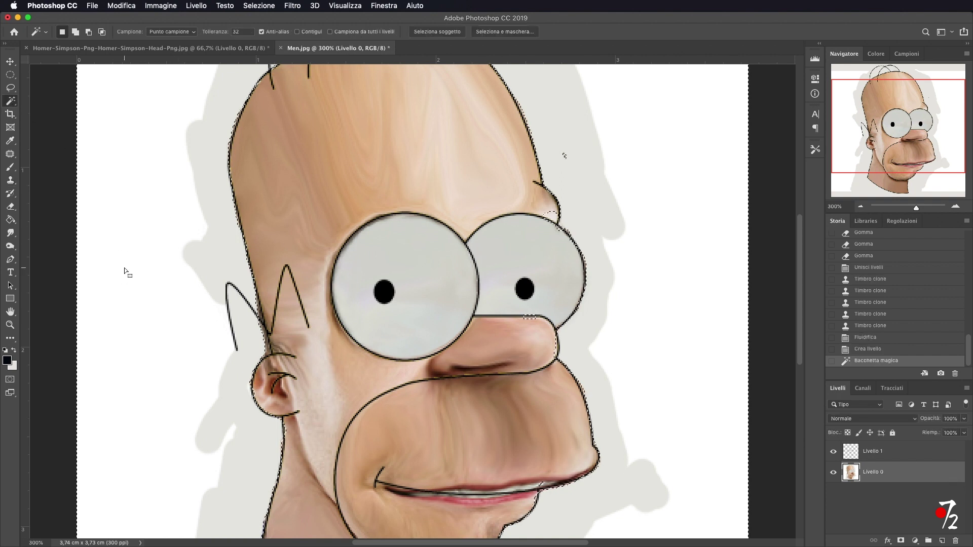
{"action": "key", "text": "Delete"}
{"action": "key", "text": "ctrl+d"}
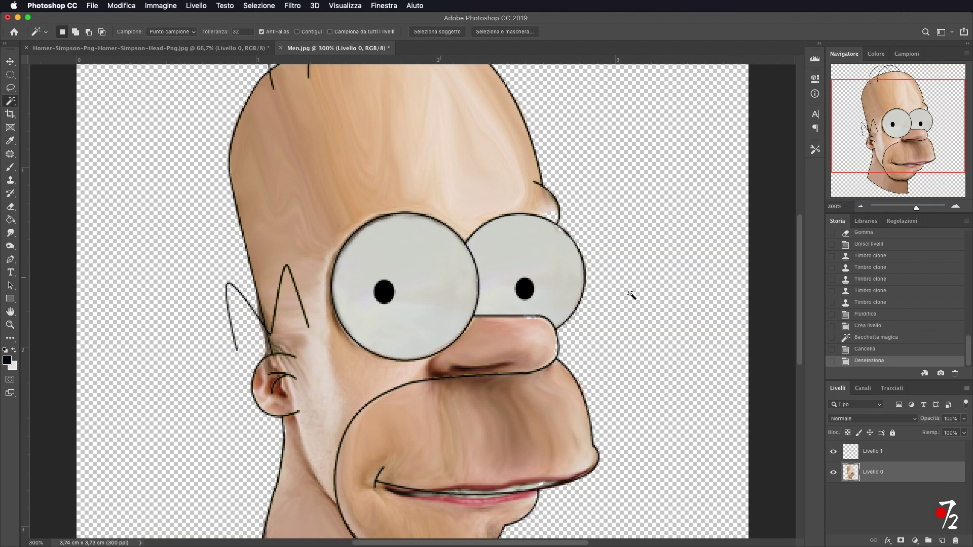
- Zoom out, reselect the face layer and reopen Filtro > Fluidifica
{"action": "left_click", "coordinate": [861, 207]}
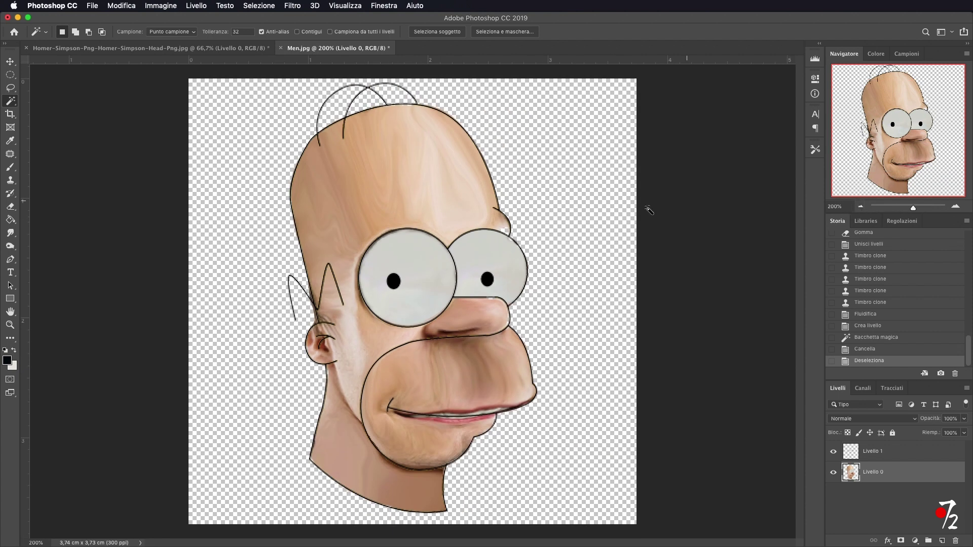
{"action": "left_click", "coordinate": [893, 452]}
{"action": "left_click", "coordinate": [895, 474]}
{"action": "left_click", "coordinate": [292, 5]}
{"action": "left_click", "coordinate": [304, 89]}
- Show Livello 1 outlines as the backdrop and push the brow outline down and left
{"action": "left_click", "coordinate": [486, 258]}
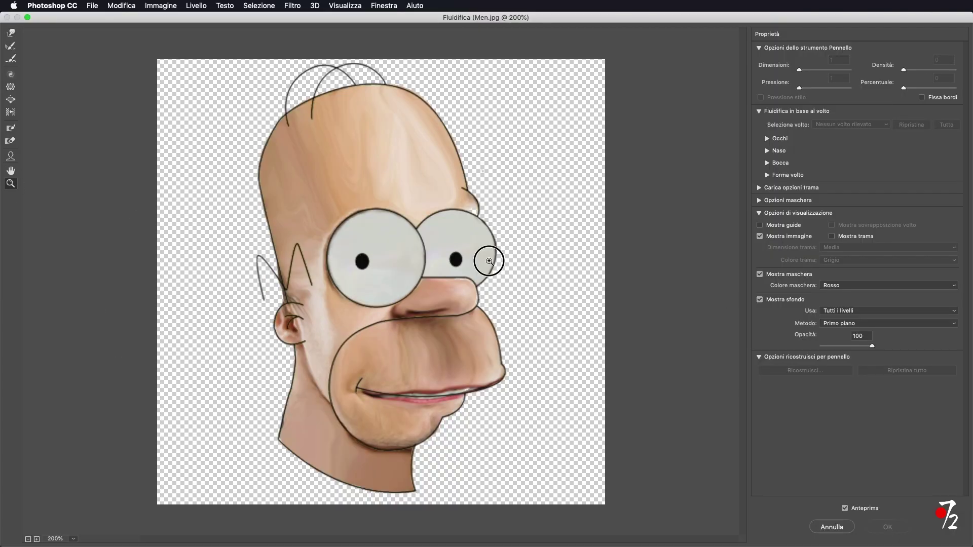
{"action": "left_click", "coordinate": [545, 277]}
{"action": "left_click", "coordinate": [887, 310]}
{"action": "left_click", "coordinate": [10, 33]}
{"action": "left_click_drag", "start_coordinate": [526, 204], "coordinate": [518, 217]}
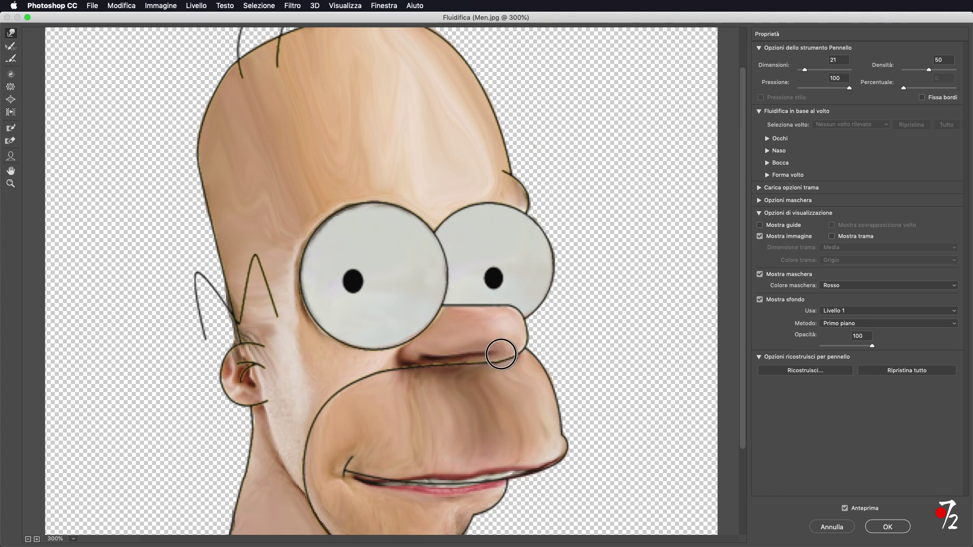
- Smooth the dark nostril area and apply the Liquify warp to the face
{"action": "left_click_drag", "start_coordinate": [444, 350], "coordinate": [455, 353]}
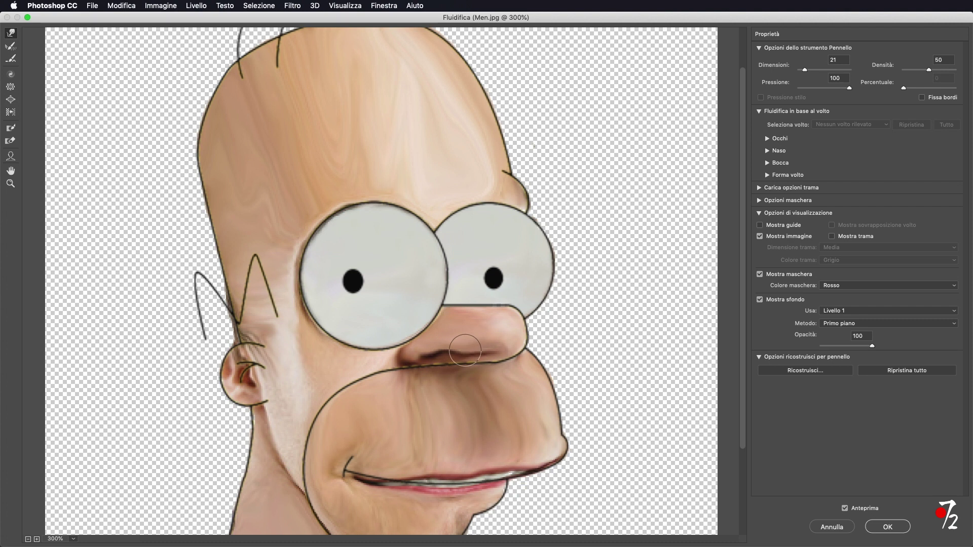
{"action": "left_click_drag", "start_coordinate": [424, 357], "coordinate": [478, 348]}
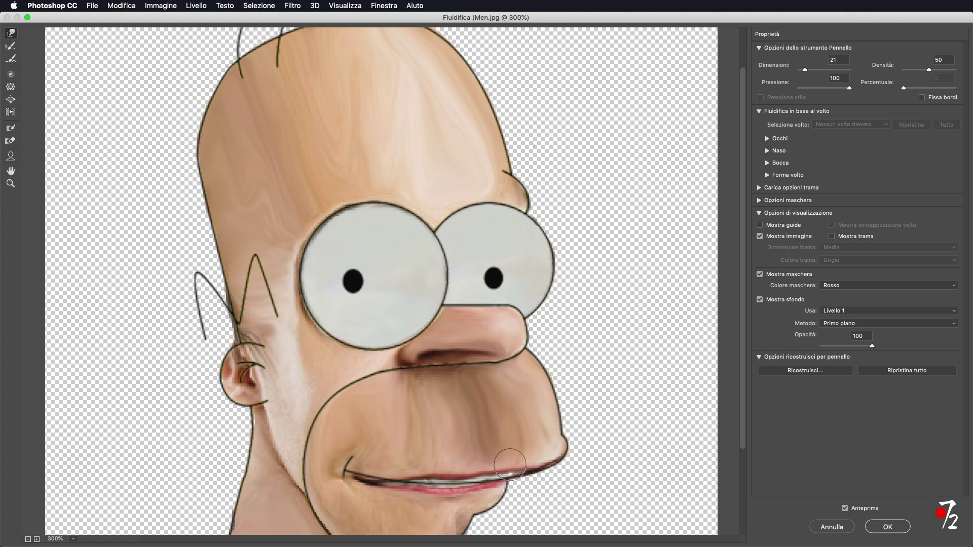
{"action": "scroll", "coordinate": [616, 404], "scroll_direction": "down", "scroll_amount": 5}
{"action": "scroll", "coordinate": [618, 397], "scroll_direction": "up", "scroll_amount": 7}
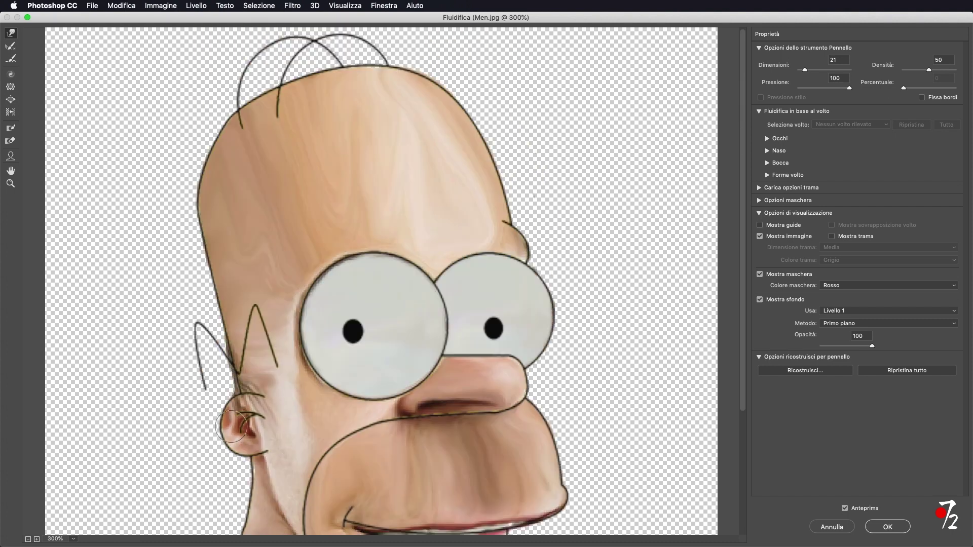
{"action": "left_click", "coordinate": [899, 526]}
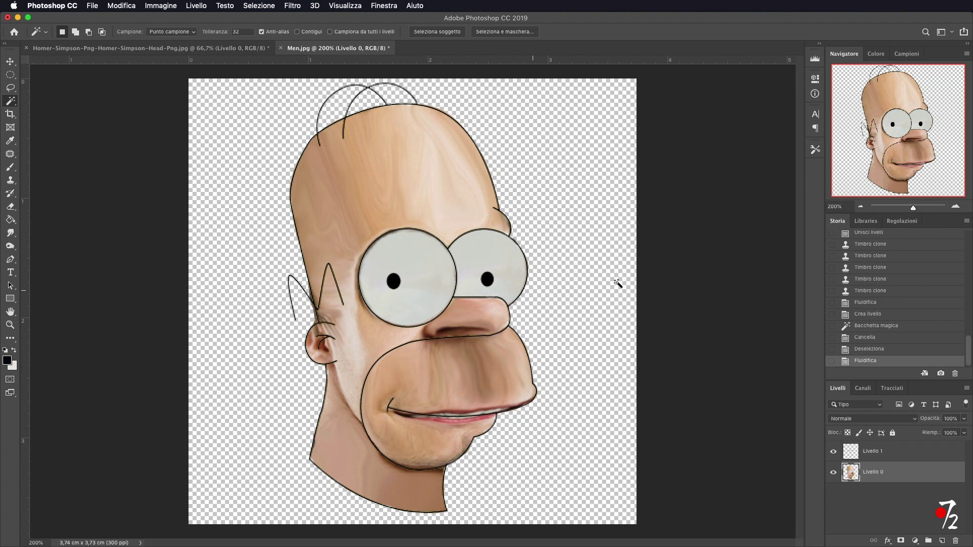
- Add a new empty layer above the face and pick a tan foreground colour
{"action": "left_click", "coordinate": [941, 541]}
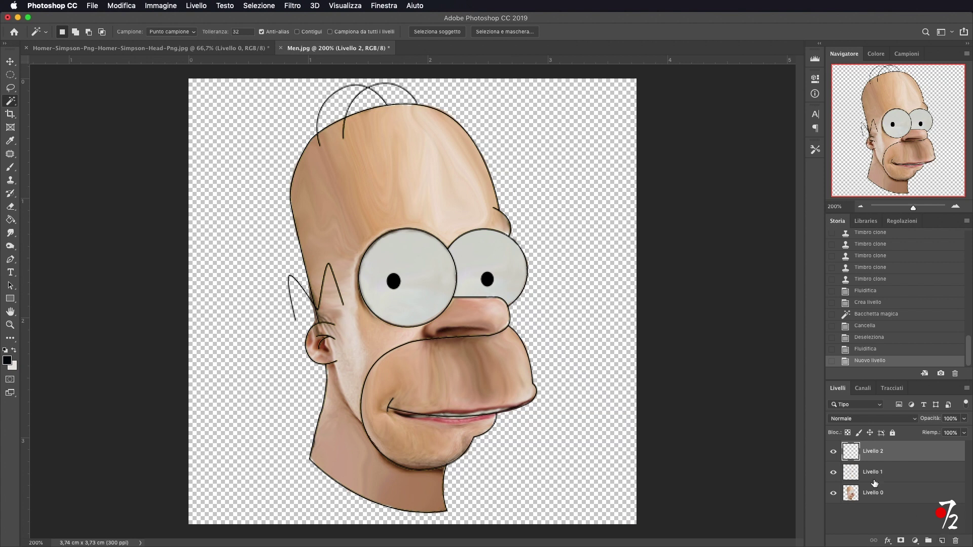
{"action": "left_click", "coordinate": [10, 167]}
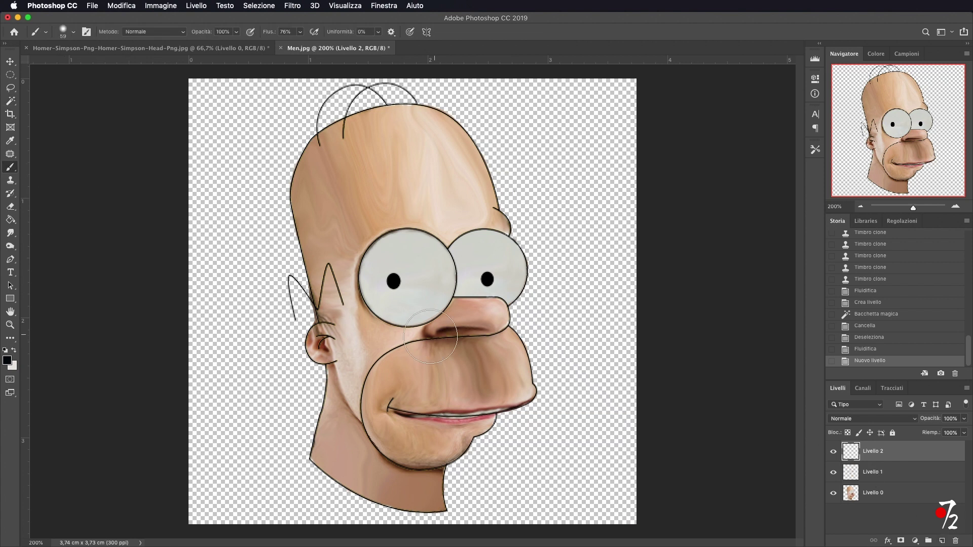
{"action": "left_click", "coordinate": [9, 358]}
{"action": "mouse_move", "coordinate": [718, 254]}
{"action": "left_mouse_down"}
{"action": "mouse_move", "coordinate": [725, 287]}
{"action": "mouse_move", "coordinate": [664, 242]}
{"action": "mouse_move", "coordinate": [669, 247]}
{"action": "left_mouse_up"}
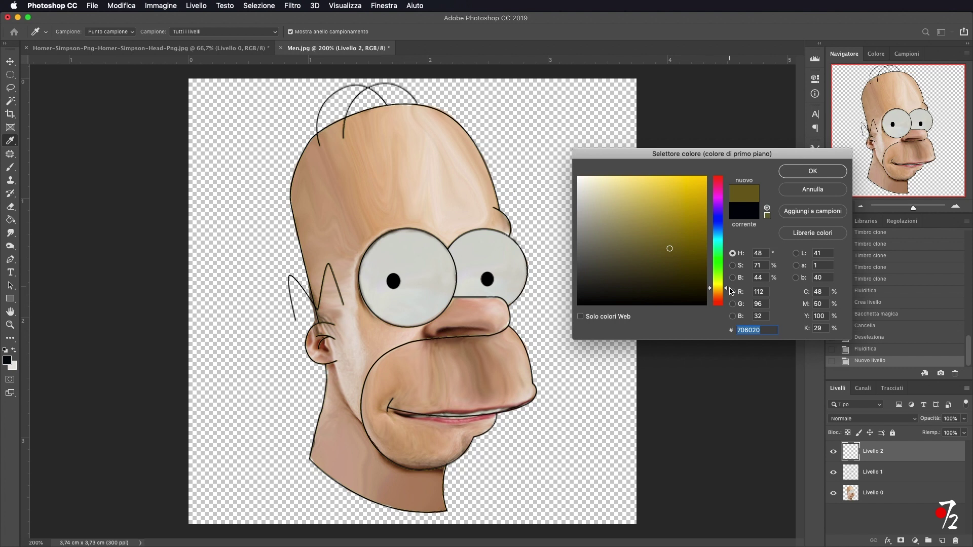
{"action": "left_click_drag", "start_coordinate": [725, 288], "coordinate": [726, 291]}
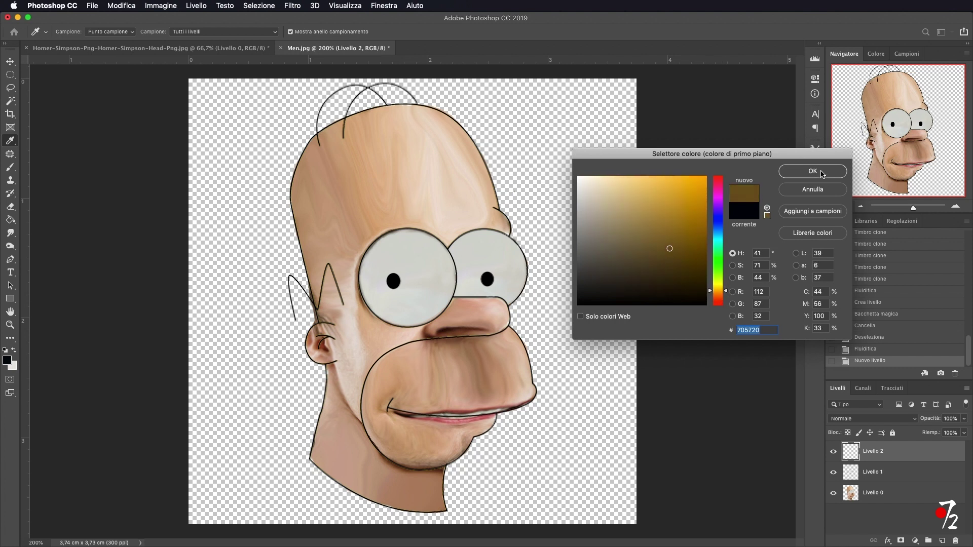
{"action": "left_click", "coordinate": [822, 174]}
- Resize the brush, undo a stray chin stroke, and check the coloured Homer reference
{"action": "key", "text": "b"}
{"action": "mouse_move", "coordinate": [484, 383]}
{"action": "left_mouse_down"}
{"action": "mouse_move", "coordinate": [465, 383]}
{"action": "mouse_move", "coordinate": [445, 349]}
{"action": "mouse_move", "coordinate": [410, 349]}
{"action": "mouse_move", "coordinate": [374, 386]}
{"action": "mouse_move", "coordinate": [410, 364]}
{"action": "mouse_move", "coordinate": [385, 390]}
{"action": "mouse_move", "coordinate": [395, 433]}
{"action": "left_mouse_up"}
{"action": "key", "text": "ctrl+z"}
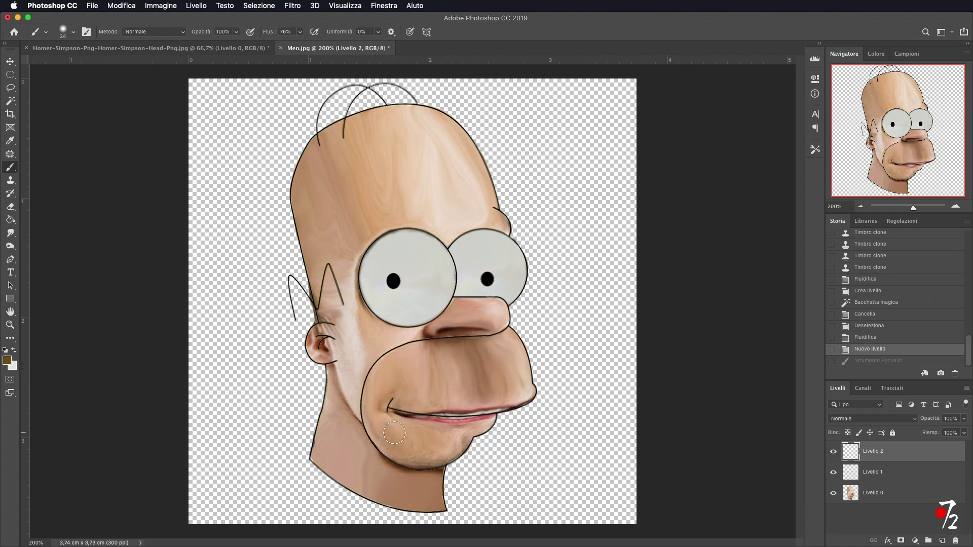
{"action": "left_click", "coordinate": [141, 49]}
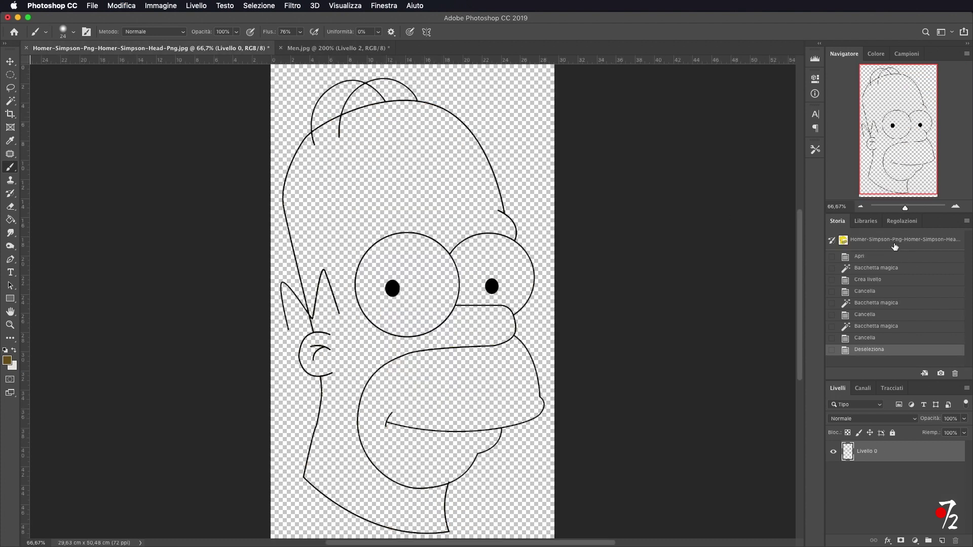
{"action": "left_click", "coordinate": [894, 243]}
{"action": "key", "text": "ctrl+Tab"}
- Paint tan over the muzzle, then trace the chin contour with a 6 px brush
{"action": "mouse_move", "coordinate": [457, 368]}
{"action": "left_mouse_down"}
{"action": "mouse_move", "coordinate": [403, 360]}
{"action": "mouse_move", "coordinate": [373, 393]}
{"action": "mouse_move", "coordinate": [411, 456]}
{"action": "mouse_move", "coordinate": [449, 446]}
{"action": "mouse_move", "coordinate": [461, 417]}
{"action": "mouse_move", "coordinate": [428, 427]}
{"action": "mouse_move", "coordinate": [390, 419]}
{"action": "mouse_move", "coordinate": [408, 387]}
{"action": "mouse_move", "coordinate": [431, 355]}
{"action": "mouse_move", "coordinate": [482, 341]}
{"action": "mouse_move", "coordinate": [423, 347]}
{"action": "mouse_move", "coordinate": [386, 382]}
{"action": "mouse_move", "coordinate": [506, 341]}
{"action": "mouse_move", "coordinate": [523, 386]}
{"action": "mouse_move", "coordinate": [400, 393]}
{"action": "mouse_move", "coordinate": [382, 369]}
{"action": "mouse_move", "coordinate": [501, 367]}
{"action": "mouse_move", "coordinate": [446, 365]}
{"action": "left_mouse_up"}
{"action": "left_click_drag", "start_coordinate": [541, 338], "coordinate": [514, 363]}
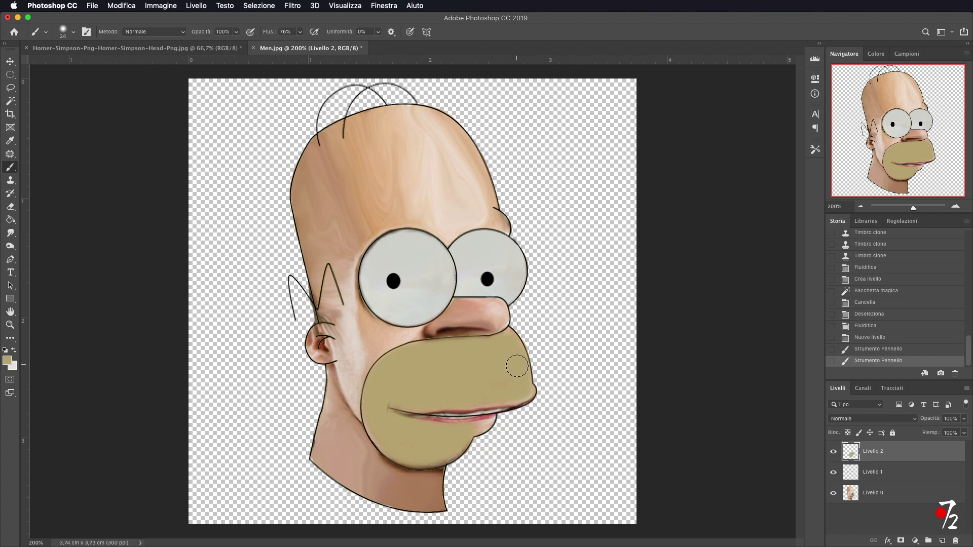
{"action": "left_click_drag", "start_coordinate": [446, 434], "coordinate": [442, 439]}
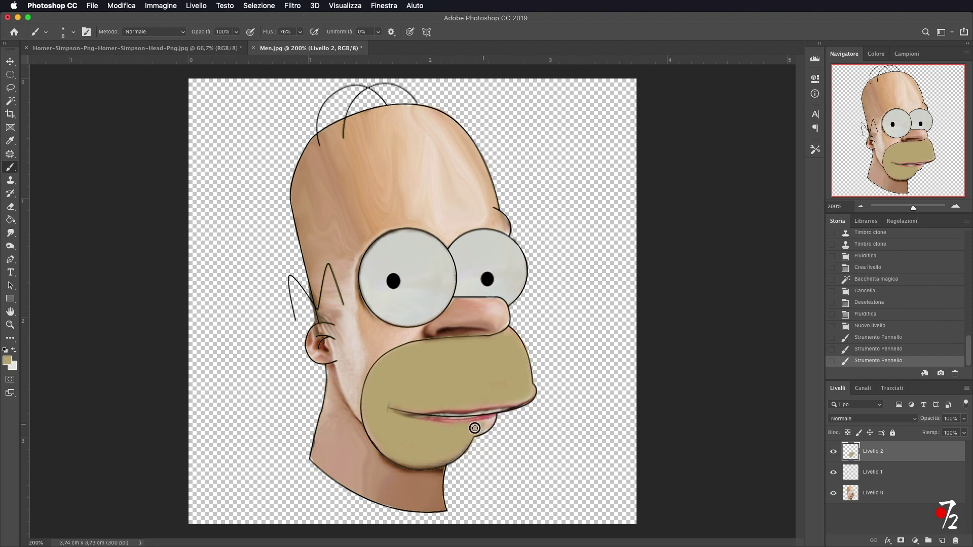
{"action": "mouse_move", "coordinate": [466, 439]}
{"action": "left_mouse_down"}
{"action": "mouse_move", "coordinate": [375, 437]}
{"action": "mouse_move", "coordinate": [363, 419]}
{"action": "left_mouse_up"}
{"action": "left_click_drag", "start_coordinate": [479, 424], "coordinate": [493, 419]}
{"action": "left_click", "coordinate": [507, 379]}
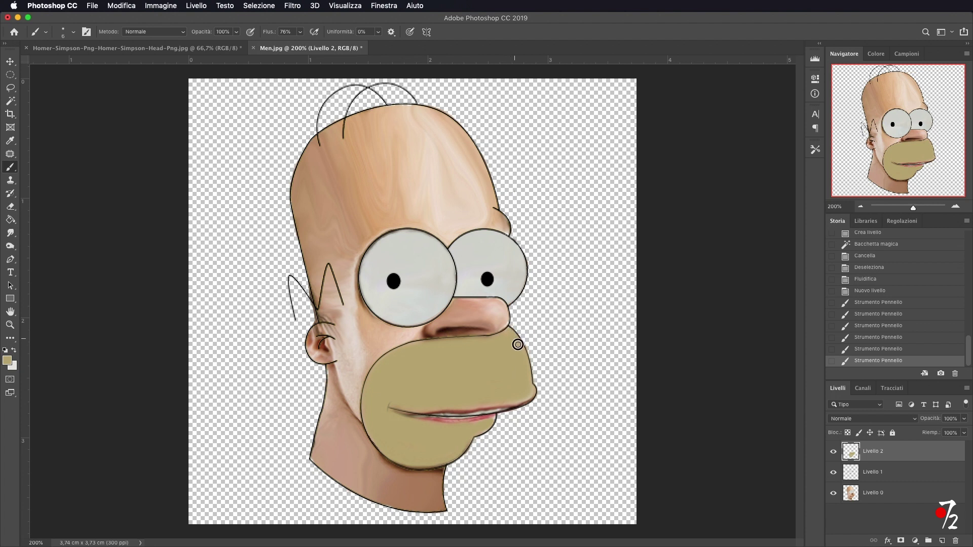
{"action": "left_click_drag", "start_coordinate": [503, 332], "coordinate": [464, 342]}
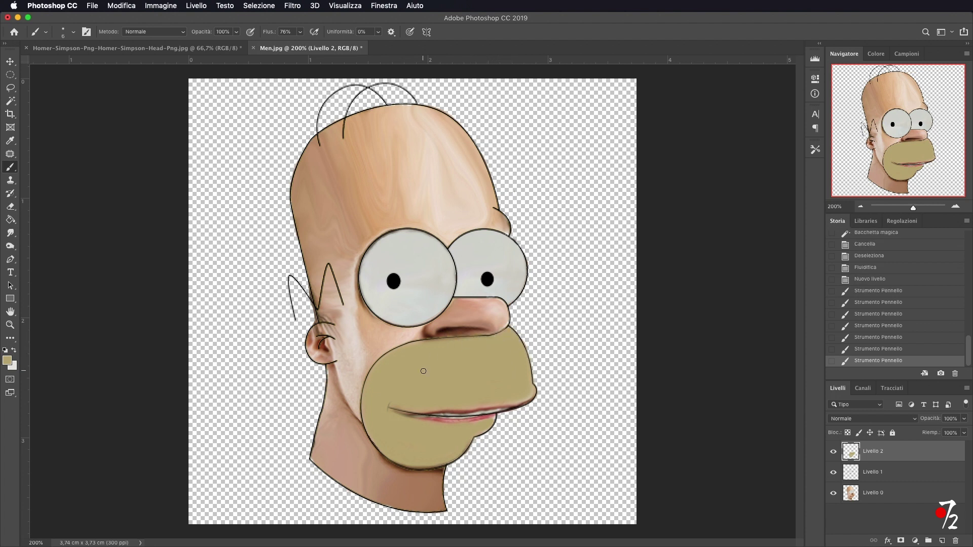
- Set Livello 2 to Sovrapponi (Overlay) blend mode at 75% opacity
{"action": "left_click", "coordinate": [863, 420]}
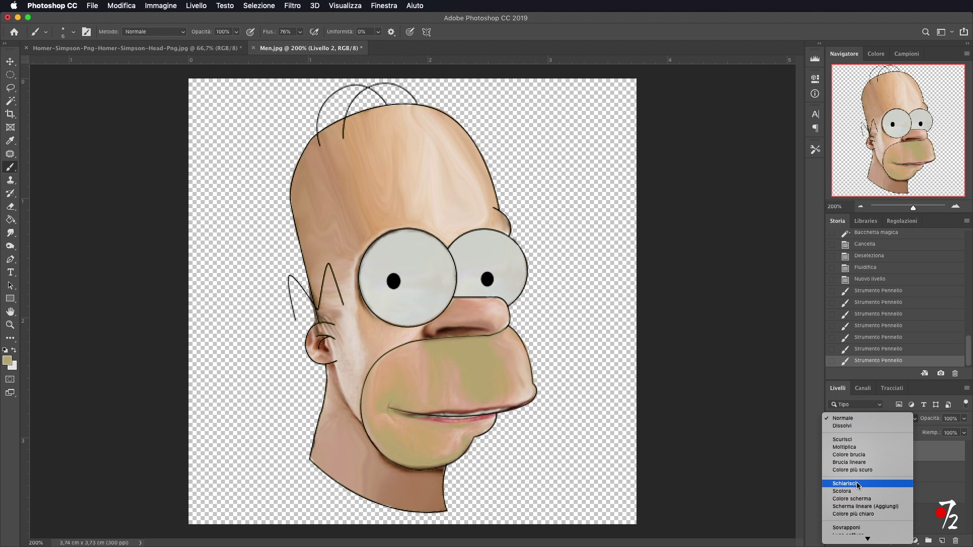
{"action": "left_click", "coordinate": [859, 527]}
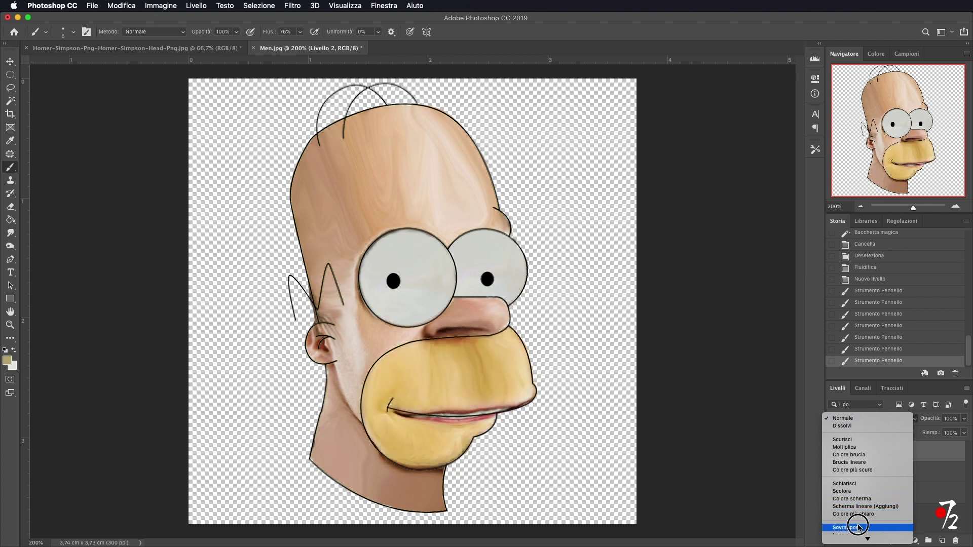
{"action": "left_click", "coordinate": [961, 417]}
{"action": "left_click_drag", "start_coordinate": [965, 431], "coordinate": [953, 431]}
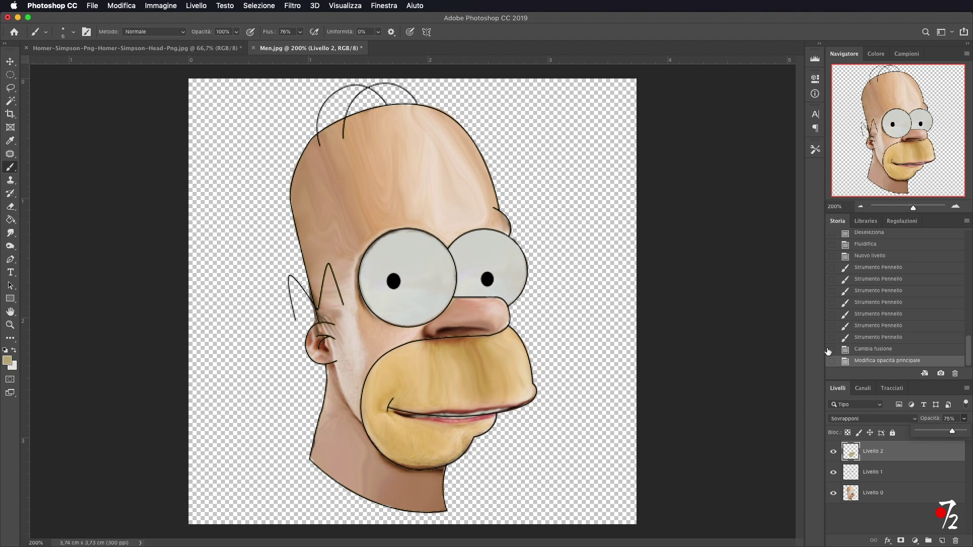
- Compare the original photo with the latest edit twice using the History panel
{"action": "scroll", "coordinate": [862, 304], "scroll_direction": "up", "scroll_amount": 5}
{"action": "scroll", "coordinate": [861, 304], "scroll_direction": "up", "scroll_amount": 5}
{"action": "scroll", "coordinate": [871, 284], "scroll_direction": "up", "scroll_amount": 5}
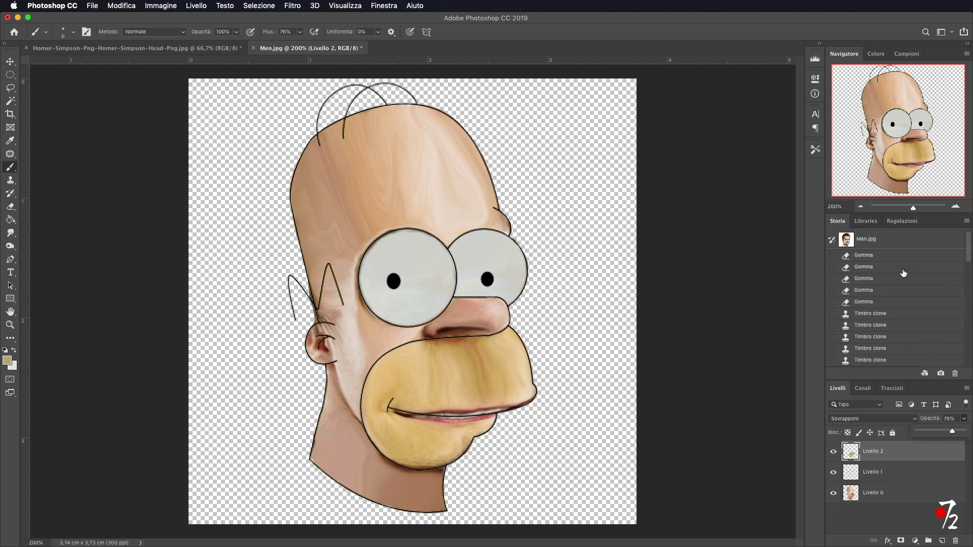
{"action": "left_click", "coordinate": [892, 241]}
{"action": "scroll", "coordinate": [901, 304], "scroll_direction": "down", "scroll_amount": 5}
{"action": "scroll", "coordinate": [907, 329], "scroll_direction": "down", "scroll_amount": 5}
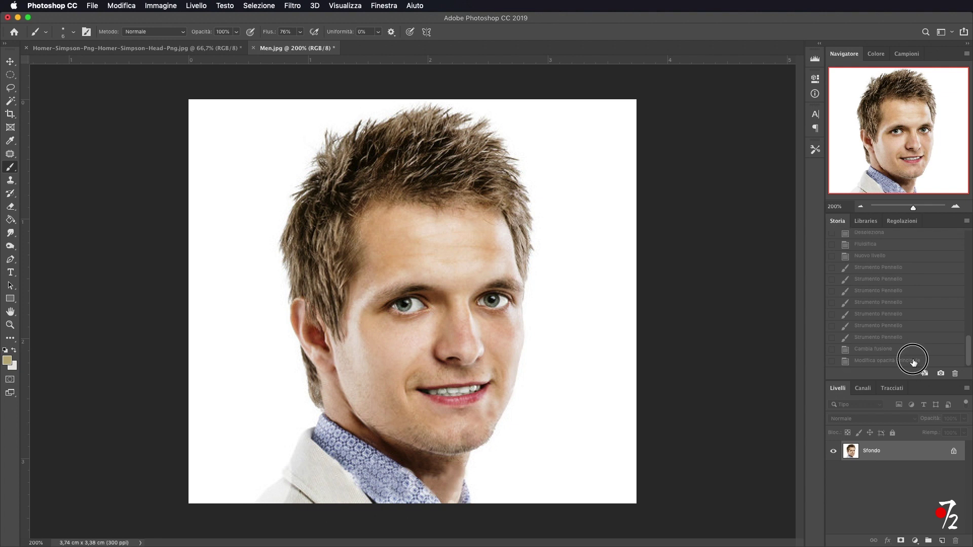
{"action": "left_click", "coordinate": [914, 361]}
{"action": "scroll", "coordinate": [925, 335], "scroll_direction": "up", "scroll_amount": 5}
{"action": "scroll", "coordinate": [925, 334], "scroll_direction": "up", "scroll_amount": 5}
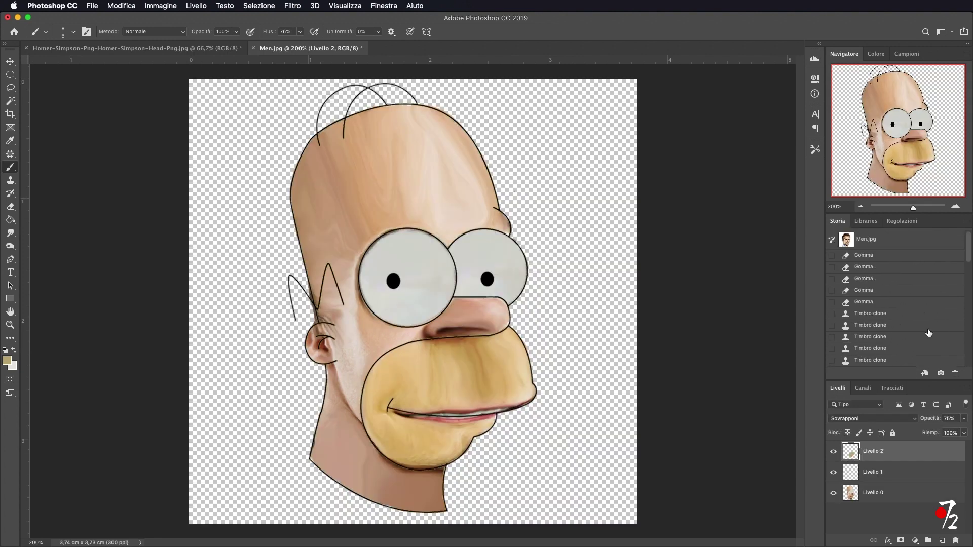
{"action": "left_click", "coordinate": [885, 243]}
{"action": "scroll", "coordinate": [908, 304], "scroll_direction": "down", "scroll_amount": 5}
{"action": "scroll", "coordinate": [912, 318], "scroll_direction": "down", "scroll_amount": 5}
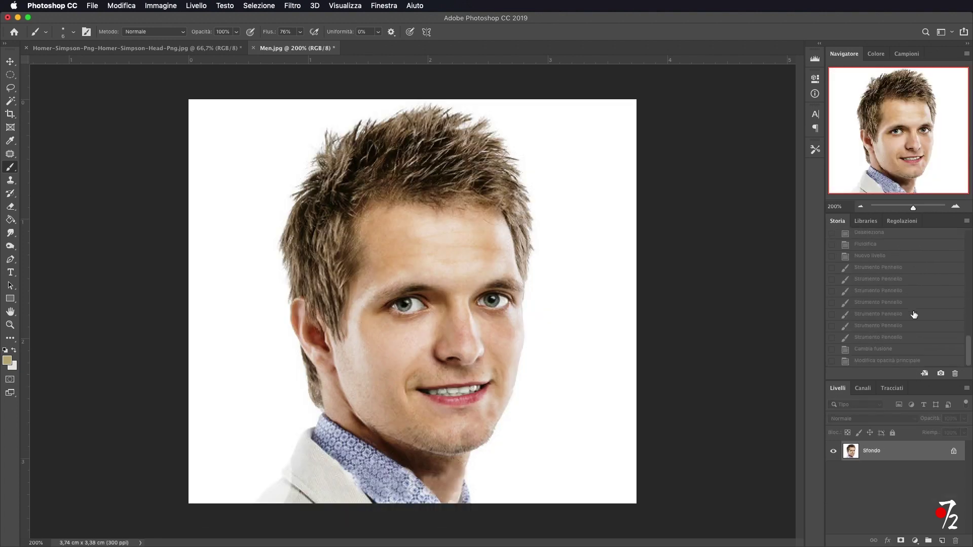
{"action": "left_click", "coordinate": [884, 360]}
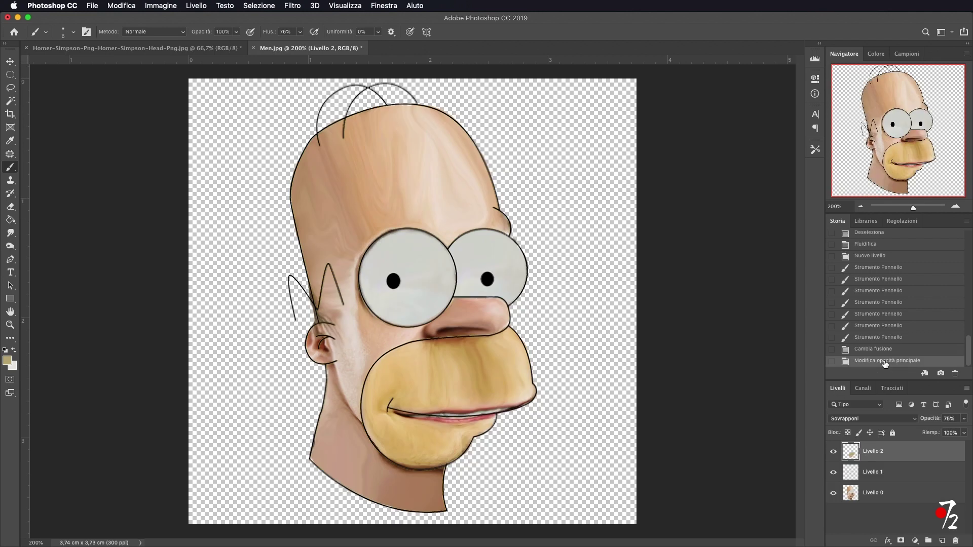
- Clip a Hue/Saturation adjustment to Livello 2, lowering its saturation and lightness
{"action": "left_click", "coordinate": [914, 540]}
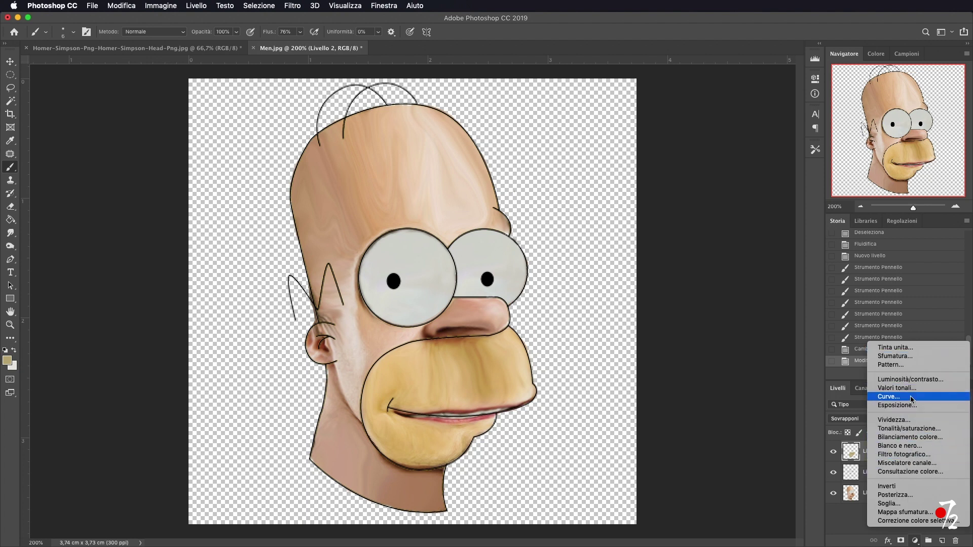
{"action": "key", "text": "Escape"}
{"action": "left_click", "coordinate": [727, 301]}
{"action": "mouse_move", "coordinate": [736, 147]}
{"action": "left_mouse_down"}
{"action": "mouse_move", "coordinate": [724, 146]}
{"action": "mouse_move", "coordinate": [727, 166]}
{"action": "mouse_move", "coordinate": [708, 185]}
{"action": "mouse_move", "coordinate": [708, 166]}
{"action": "mouse_move", "coordinate": [746, 148]}
{"action": "mouse_move", "coordinate": [735, 151]}
{"action": "left_mouse_up"}
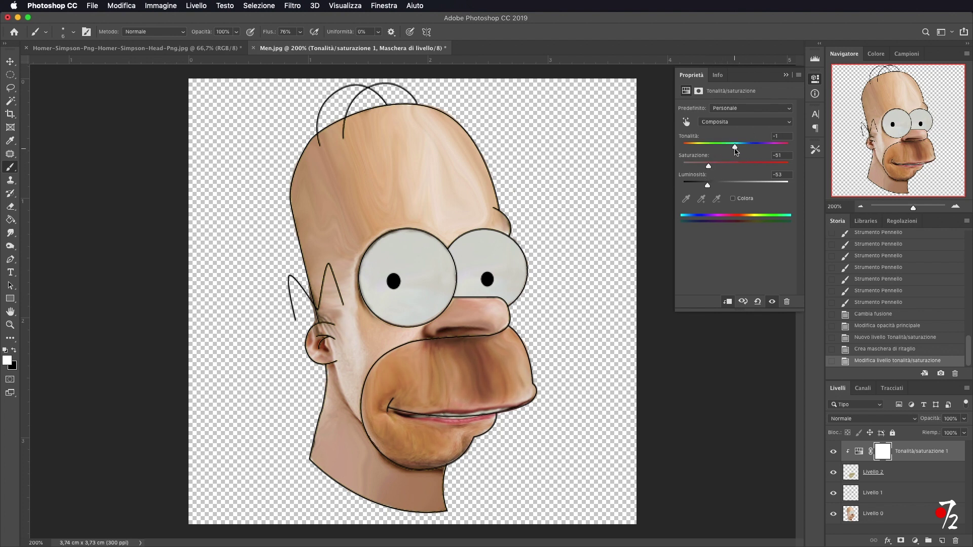
{"action": "left_click", "coordinate": [786, 75]}
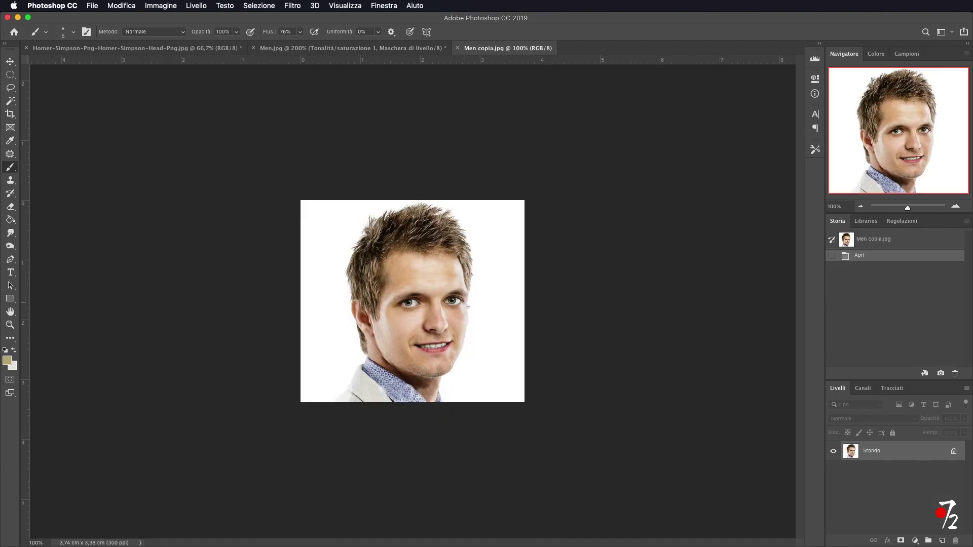
- Copy the left iris from Men copia.jpg to a layer and drag it into Homer's document
{"action": "left_click", "coordinate": [956, 206]}
{"action": "left_click", "coordinate": [955, 206]}
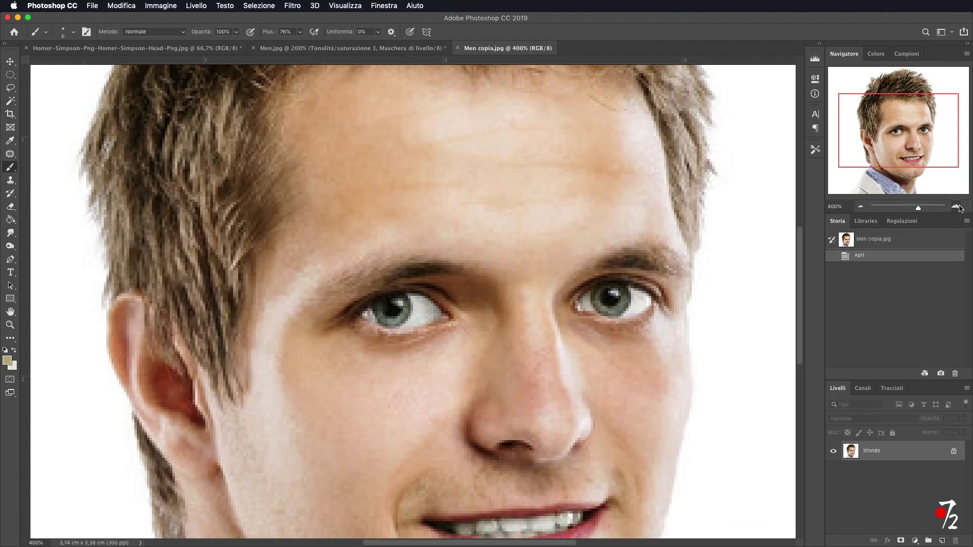
{"action": "left_click", "coordinate": [10, 74]}
{"action": "left_click_drag", "start_coordinate": [375, 296], "coordinate": [429, 327]}
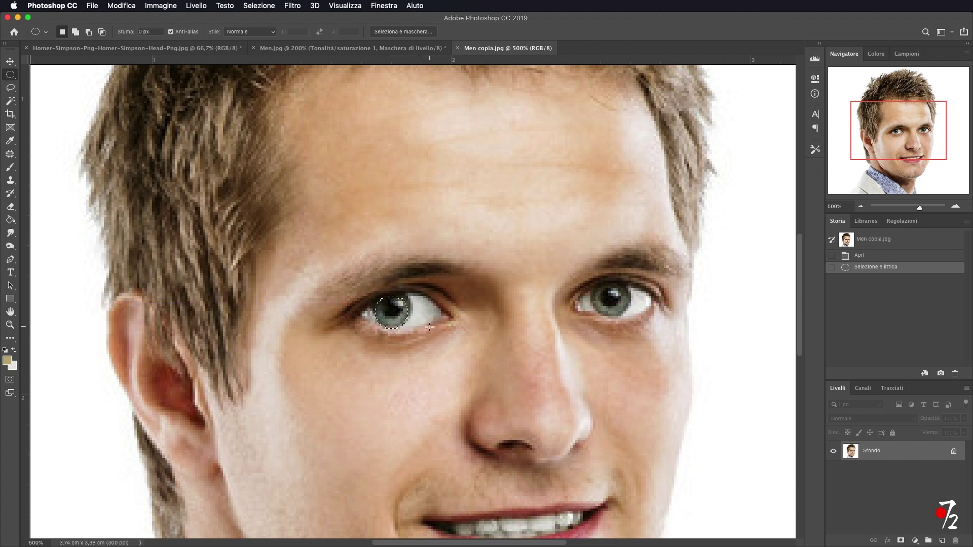
{"action": "key", "text": "ctrl+j"}
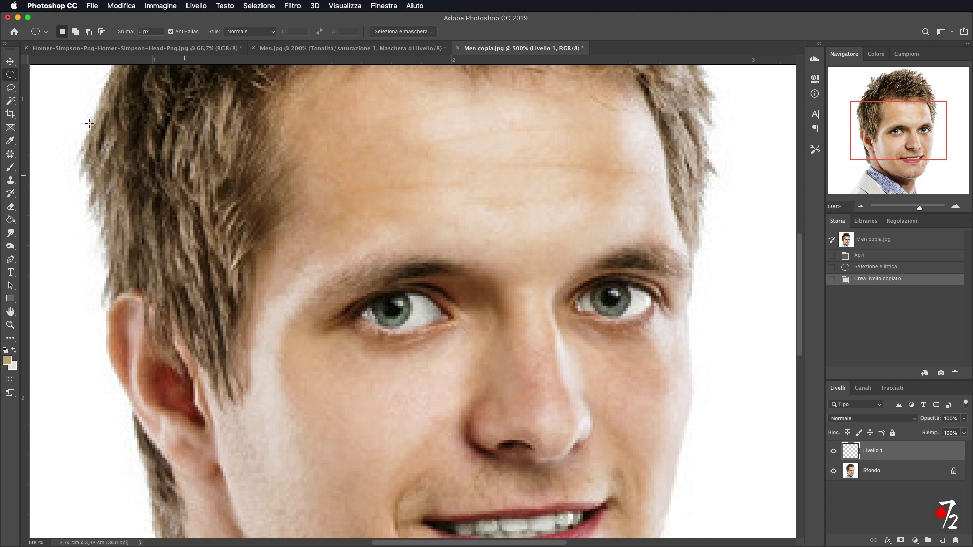
{"action": "key", "text": "v"}
{"action": "mouse_move", "coordinate": [289, 227]}
{"action": "left_mouse_down"}
{"action": "mouse_move", "coordinate": [305, 53]}
{"action": "mouse_move", "coordinate": [395, 285]}
{"action": "left_mouse_up"}
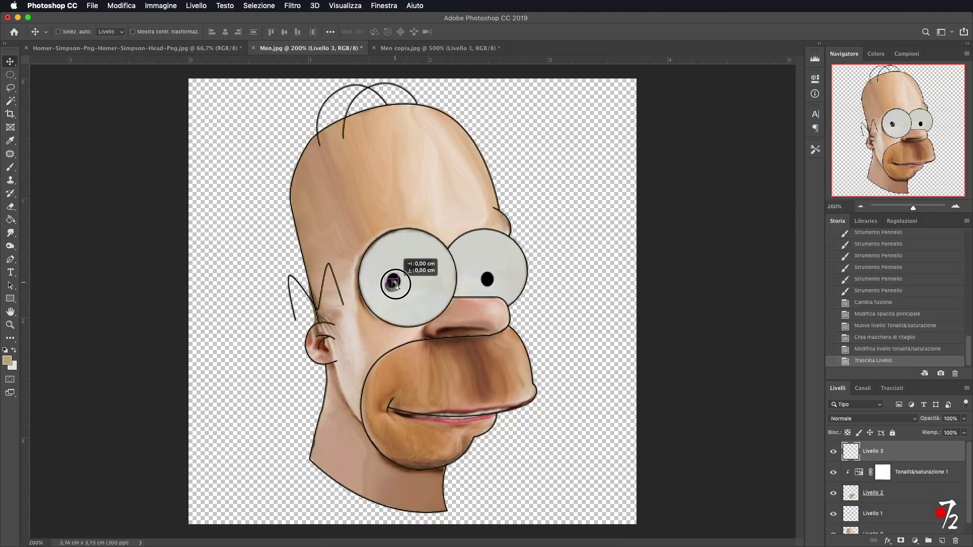
- Nudge and transform the pupil, then duplicate it into Homer's right eye
{"action": "key", "text": "Up"}
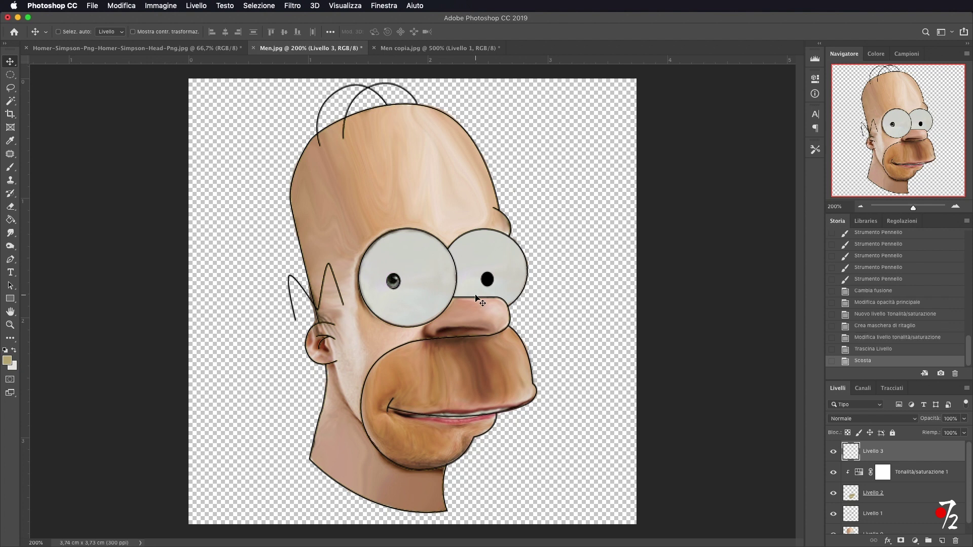
{"action": "key", "text": "ctrl+t"}
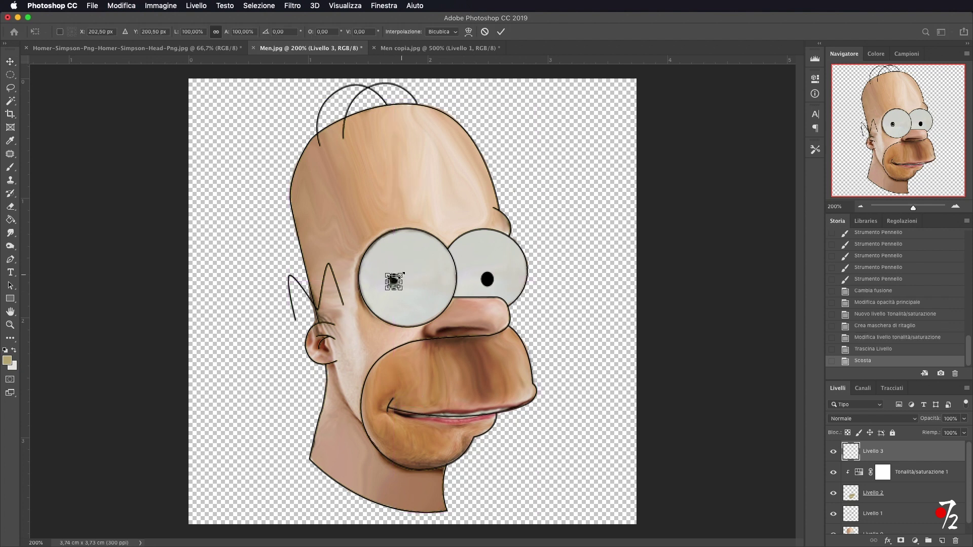
{"action": "left_click", "coordinate": [500, 31]}
{"action": "key", "text": "Left"}
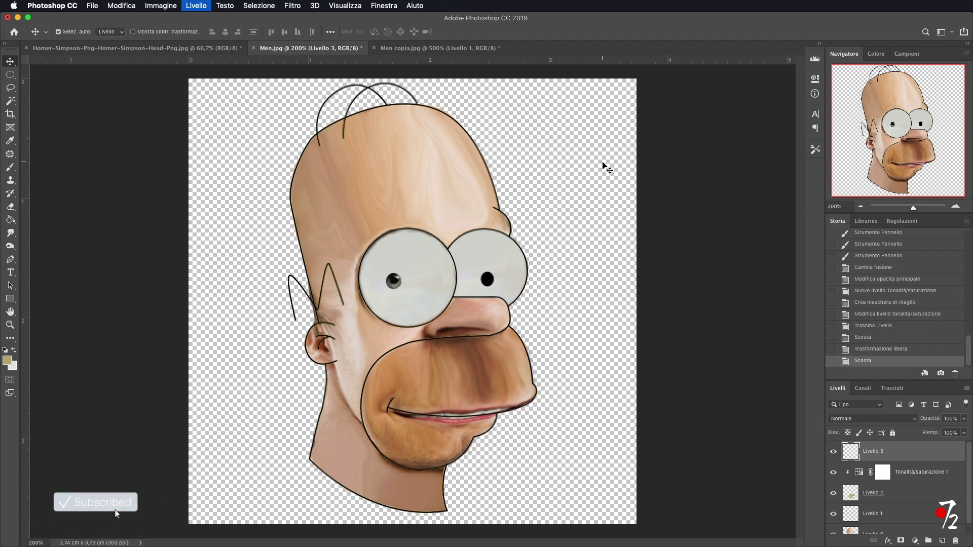
{"action": "key", "text": "ctrl+j"}
{"action": "left_click_drag", "start_coordinate": [397, 281], "coordinate": [490, 282]}
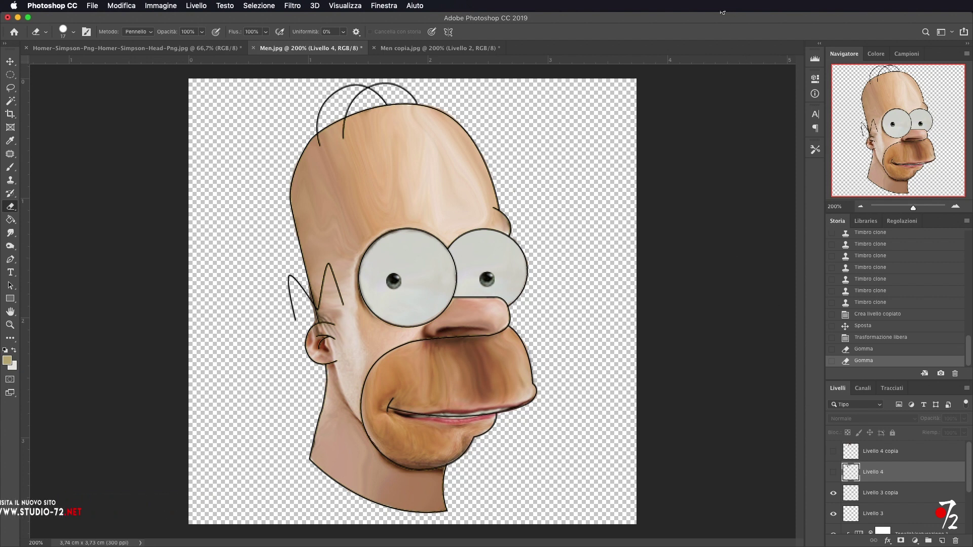
- Compare the original photo with the finished Homer result in the History panel
{"action": "scroll", "coordinate": [898, 262], "scroll_direction": "up", "scroll_amount": 5}
{"action": "scroll", "coordinate": [898, 262], "scroll_direction": "up", "scroll_amount": 5}
{"action": "scroll", "coordinate": [899, 261], "scroll_direction": "up", "scroll_amount": 5}
{"action": "left_click", "coordinate": [908, 242]}
{"action": "scroll", "coordinate": [916, 267], "scroll_direction": "down", "scroll_amount": 5}
{"action": "scroll", "coordinate": [912, 304], "scroll_direction": "down", "scroll_amount": 5}
{"action": "left_click", "coordinate": [904, 362]}
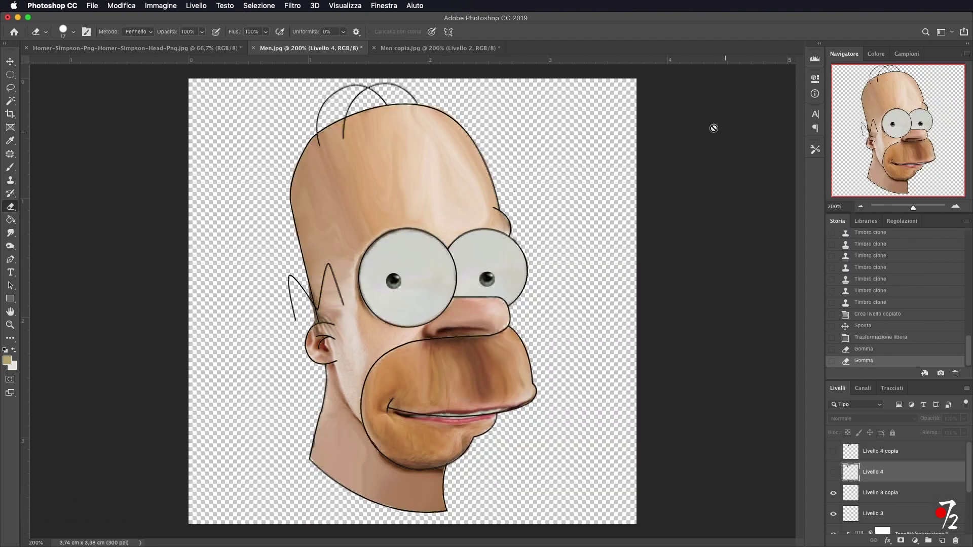